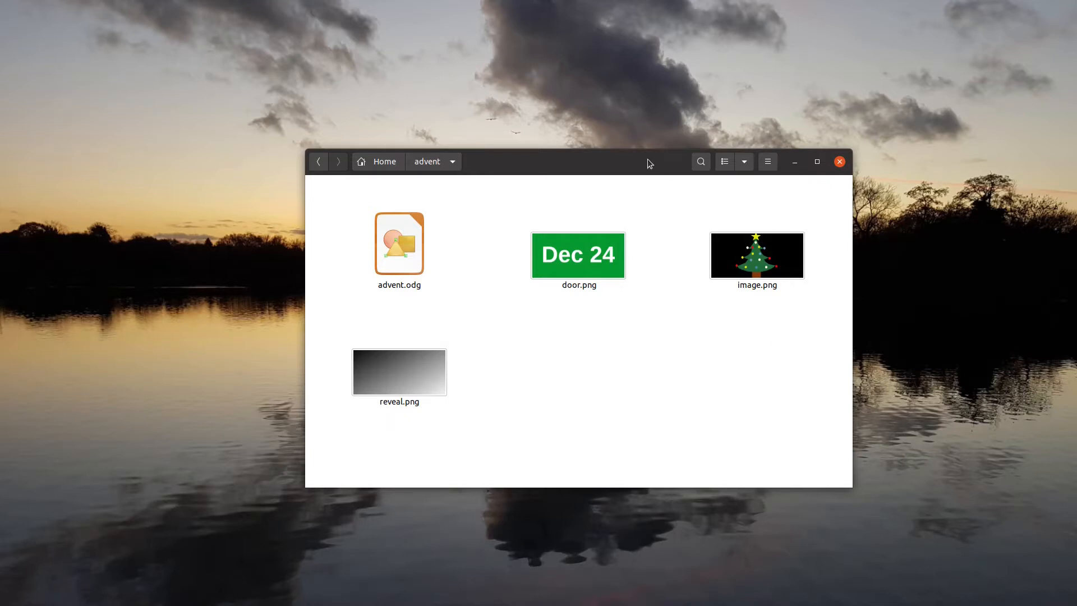
Step: View image.png, door.png and reveal.png from the advent folder one after another, closing each preview
{"action": "left_click_drag", "start_coordinate": [633, 163], "coordinate": [632, 144]}
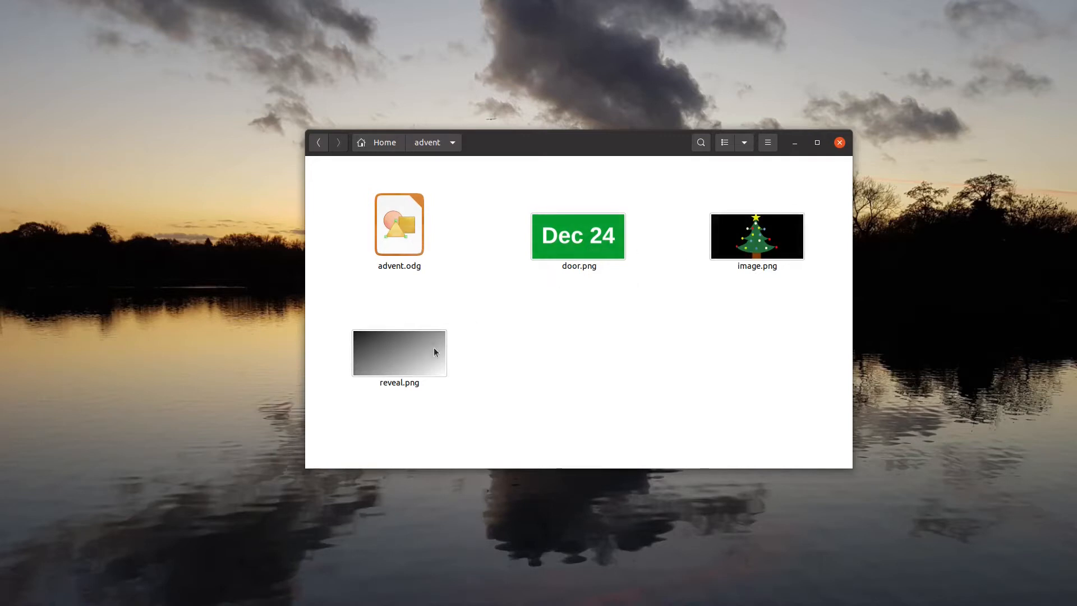
{"action": "left_click", "coordinate": [752, 250]}
{"action": "double_click", "coordinate": [751, 251]}
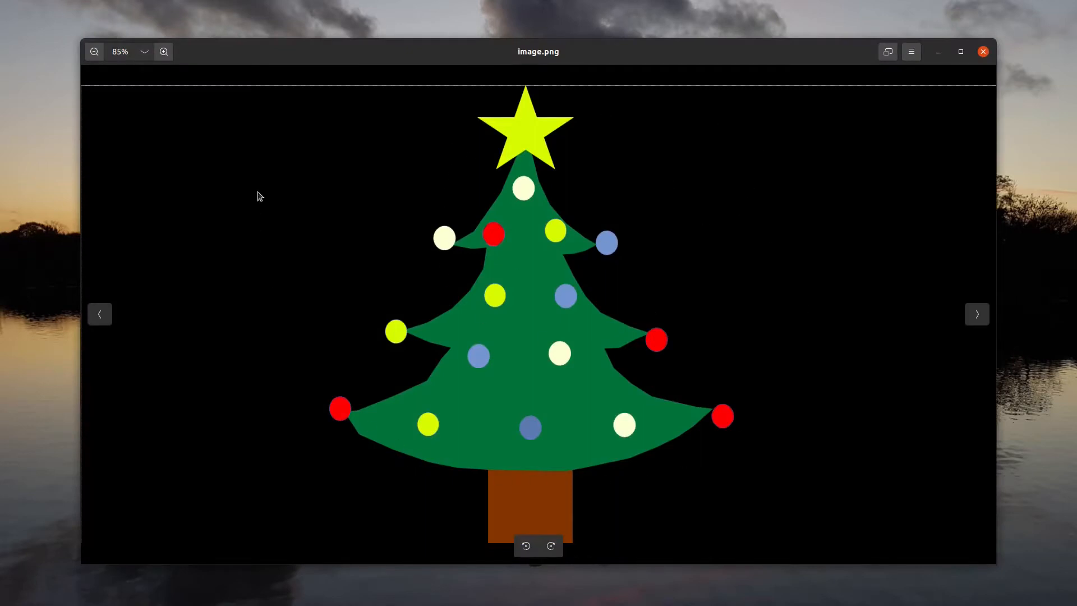
{"action": "left_click", "coordinate": [984, 53]}
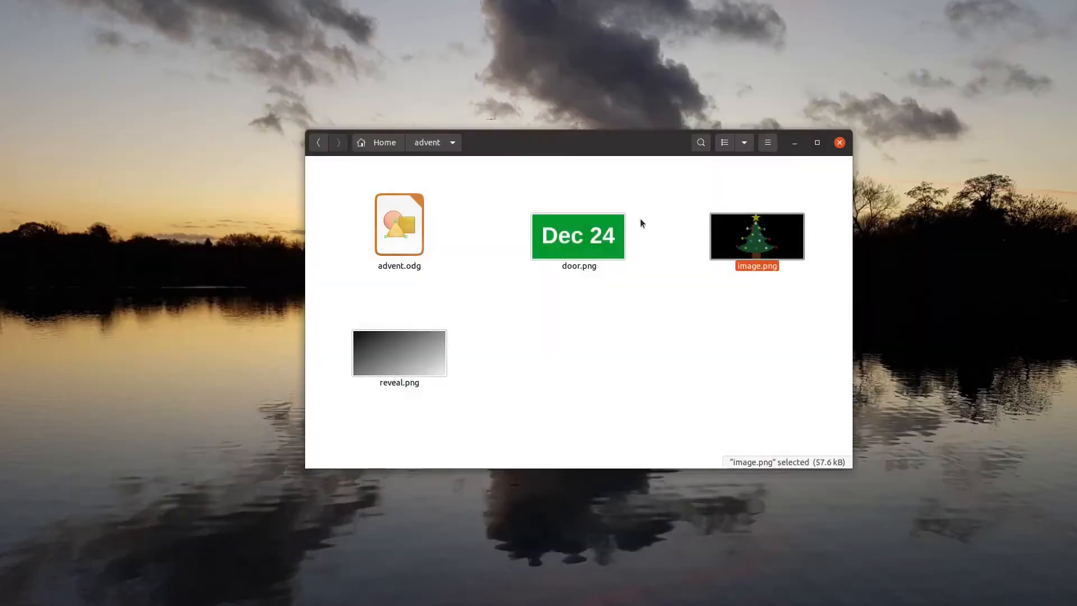
{"action": "double_click", "coordinate": [587, 240]}
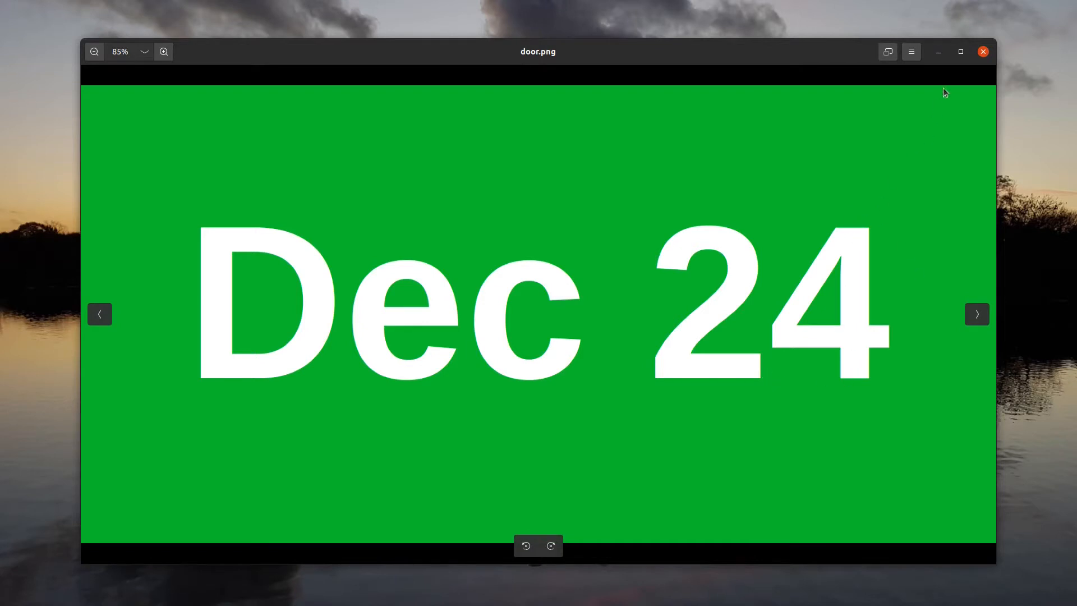
{"action": "left_click", "coordinate": [983, 52]}
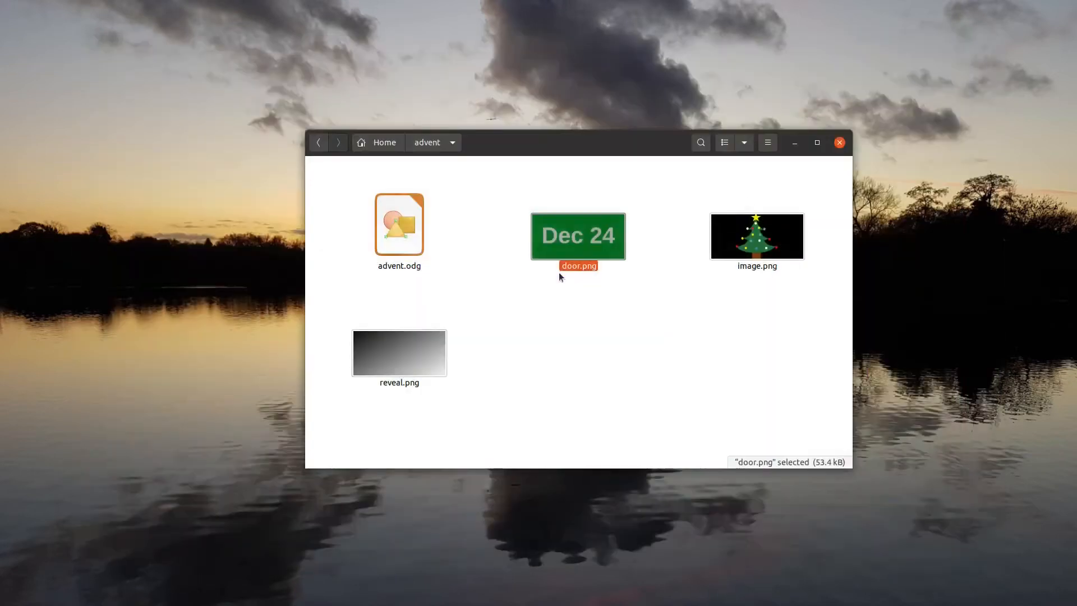
{"action": "double_click", "coordinate": [422, 358]}
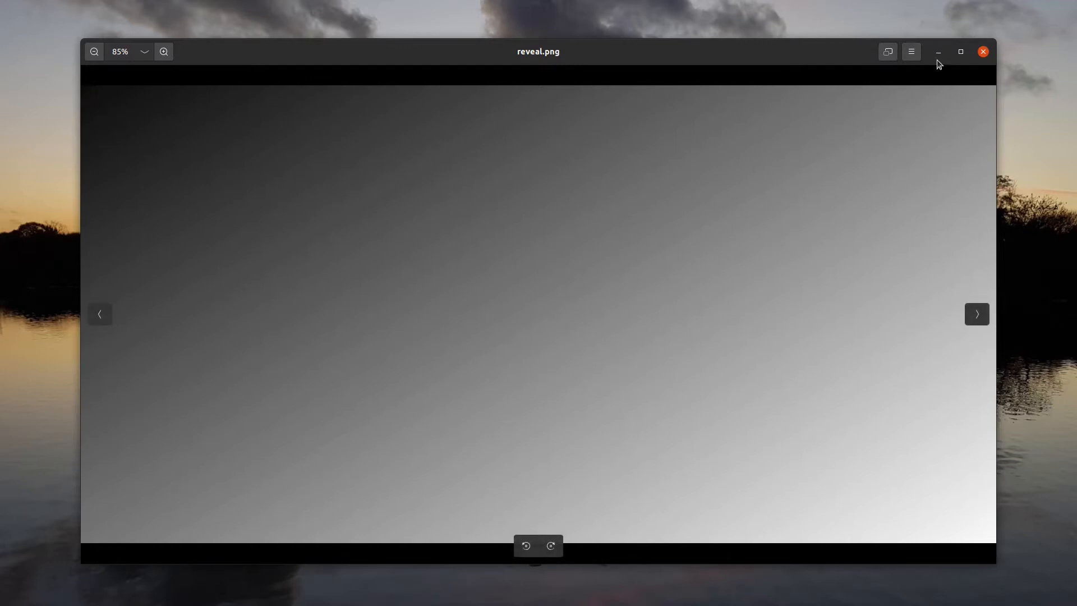
{"action": "left_click", "coordinate": [984, 52]}
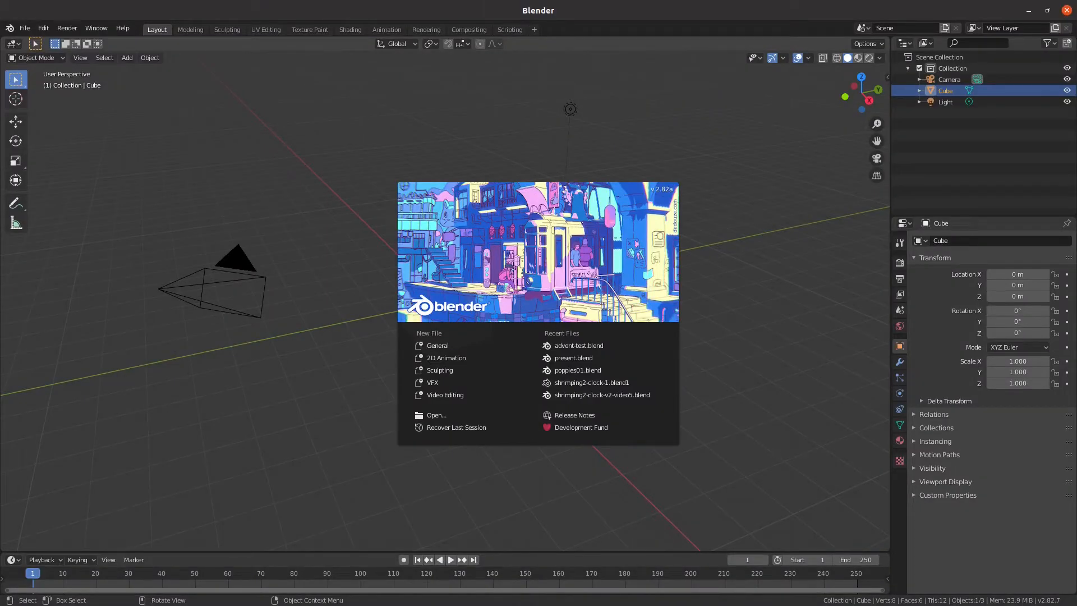
Step: Switch to Blender, start a new 2D Animation file and change the viewport from Draw to Object Mode
{"action": "left_click", "coordinate": [447, 359]}
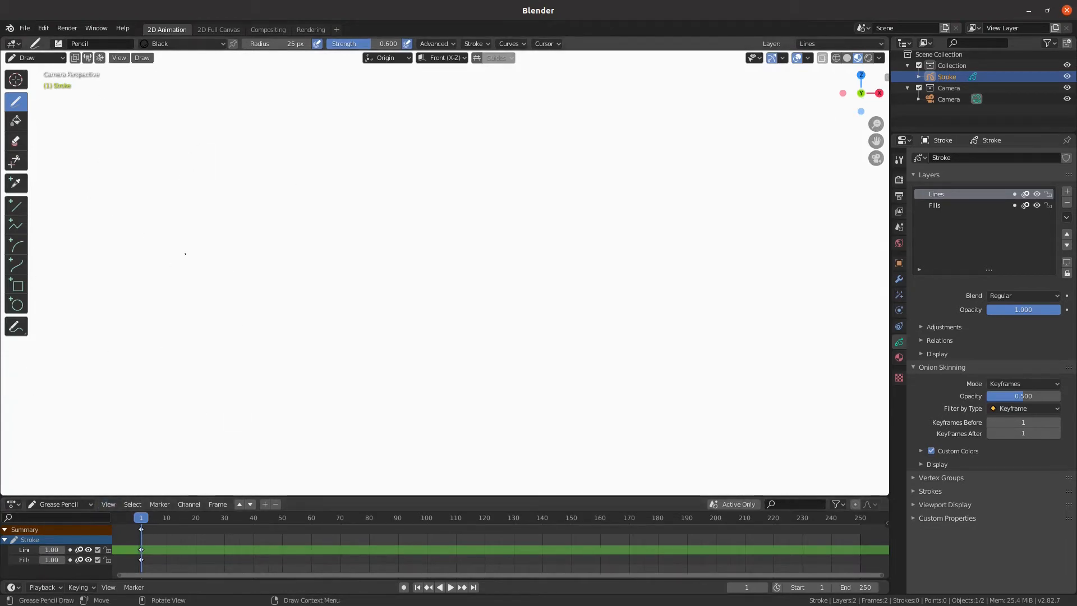
{"action": "scroll", "coordinate": [288, 280], "scroll_direction": "down", "scroll_amount": 5}
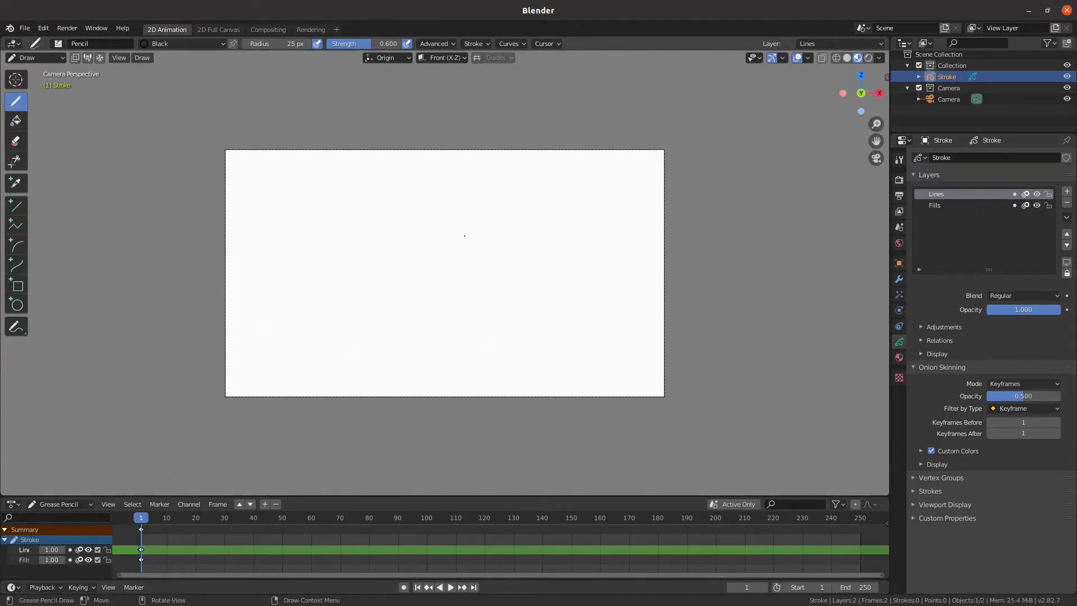
{"action": "left_click", "coordinate": [38, 57]}
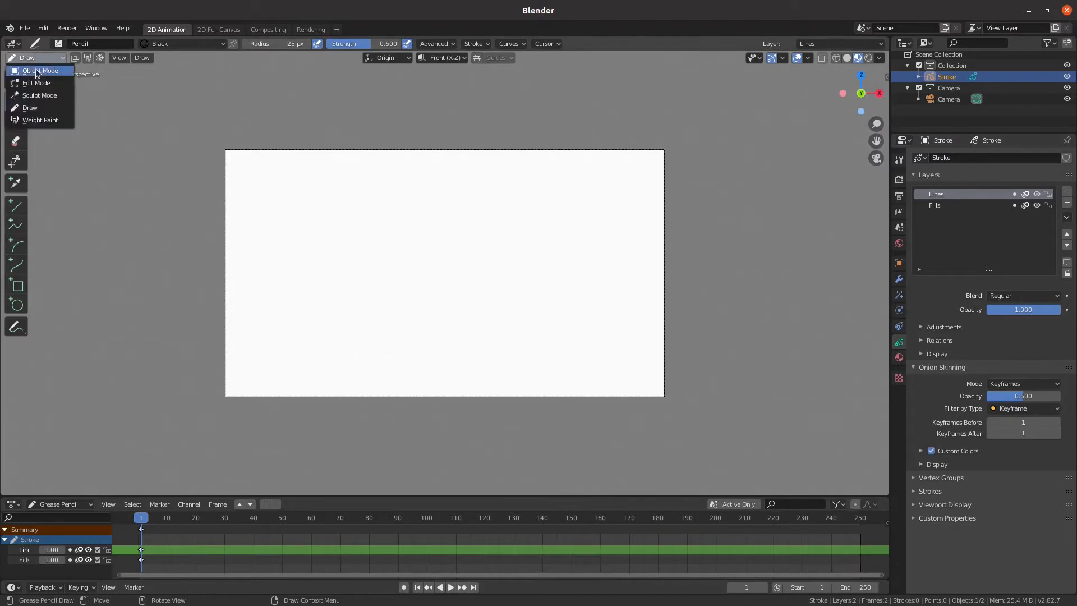
{"action": "left_click", "coordinate": [46, 72]}
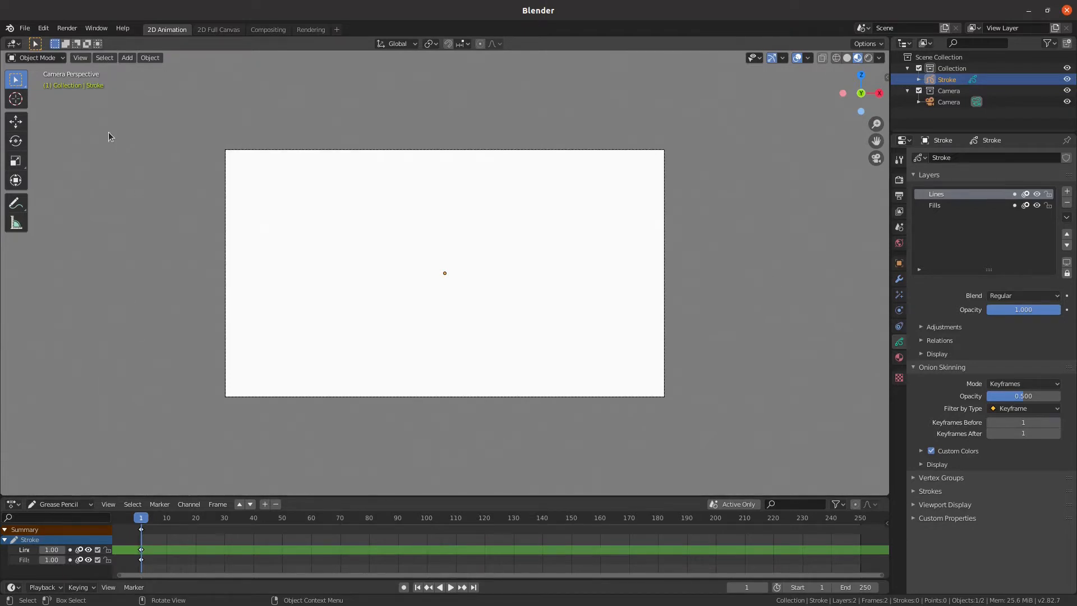
Step: Set the scene's output resolution to 64 px in X and 32 px in Y
{"action": "left_click", "coordinate": [899, 180]}
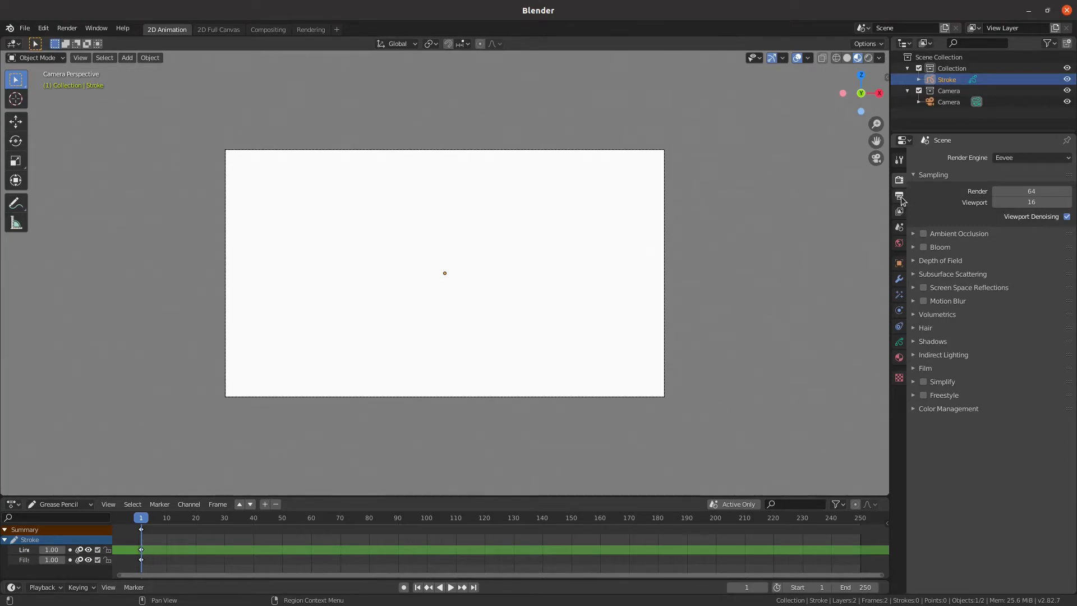
{"action": "left_click", "coordinate": [900, 196]}
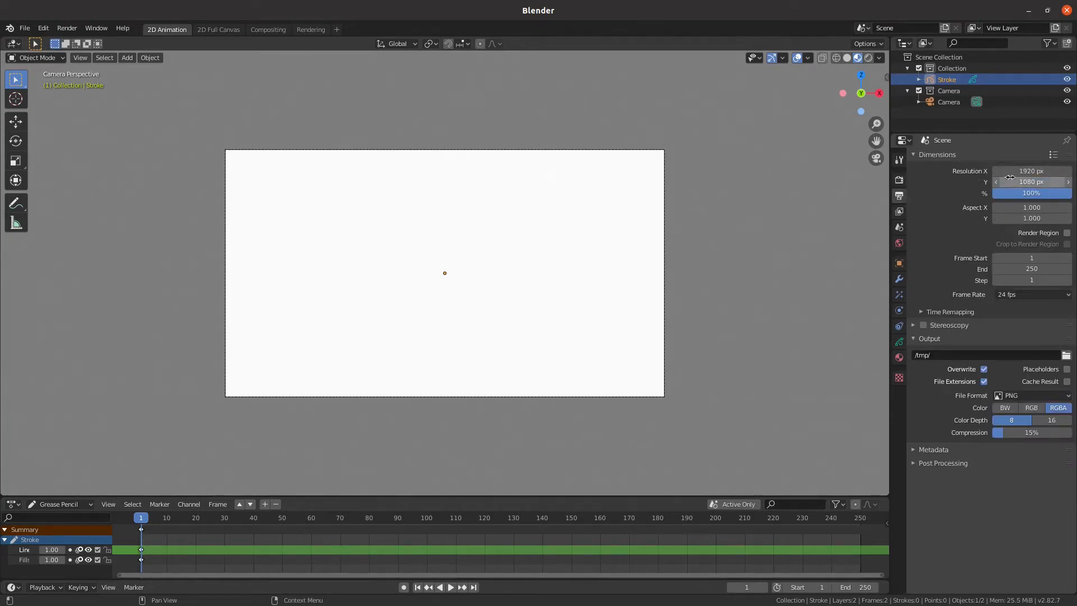
{"action": "left_click", "coordinate": [1046, 174]}
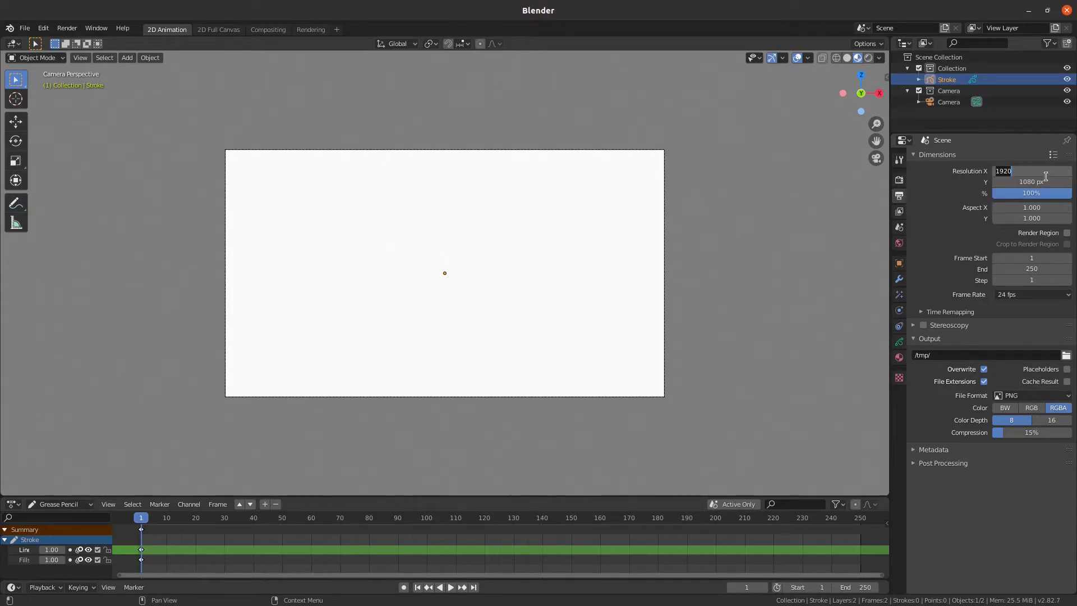
{"action": "type", "text": "64"}
{"action": "left_click", "coordinate": [1011, 180]}
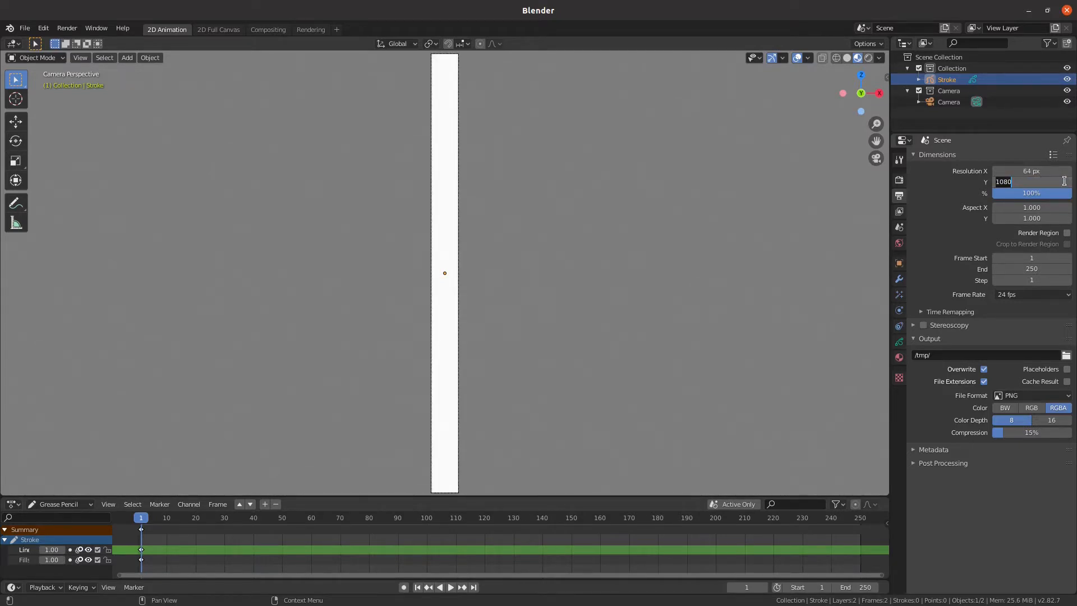
{"action": "type", "text": "32"}
{"action": "key", "text": "Return"}
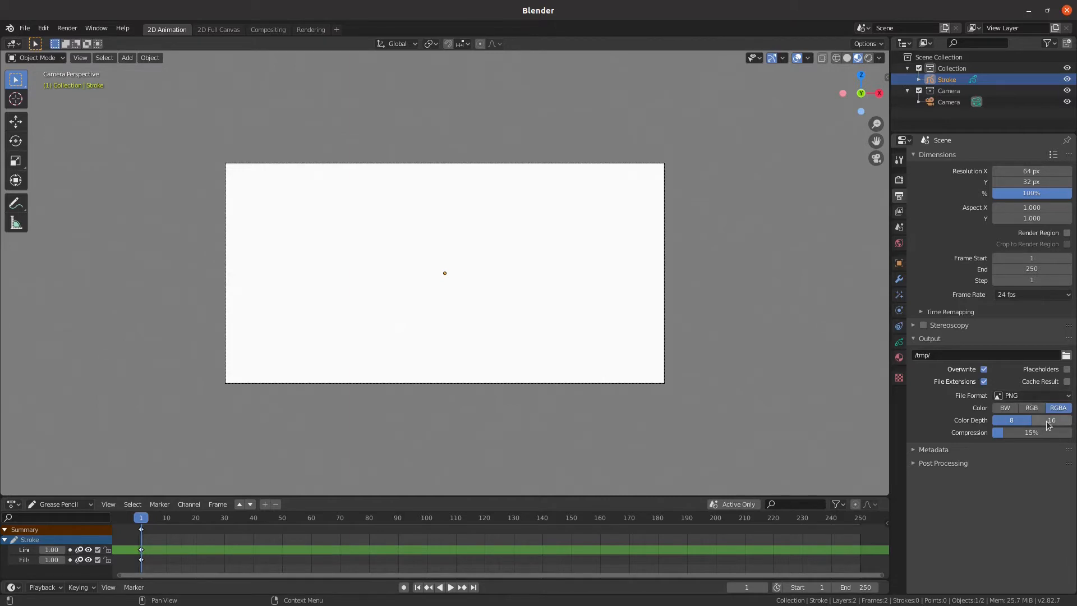
Step: Set the output color to RGB and the frame rate to a custom 10 FPS
{"action": "left_click", "coordinate": [1032, 408]}
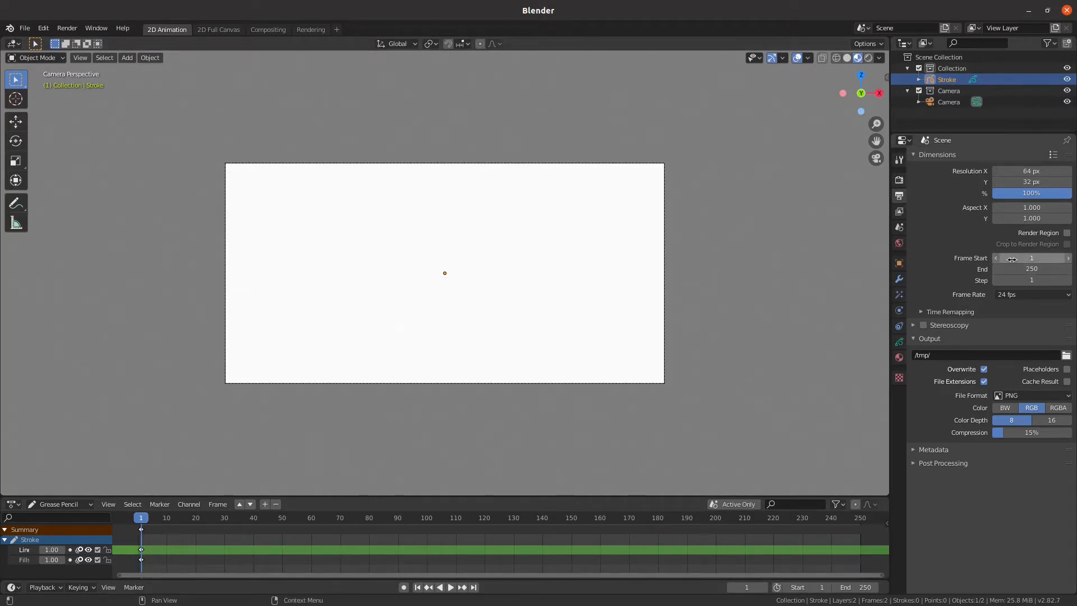
{"action": "left_click", "coordinate": [1022, 296]}
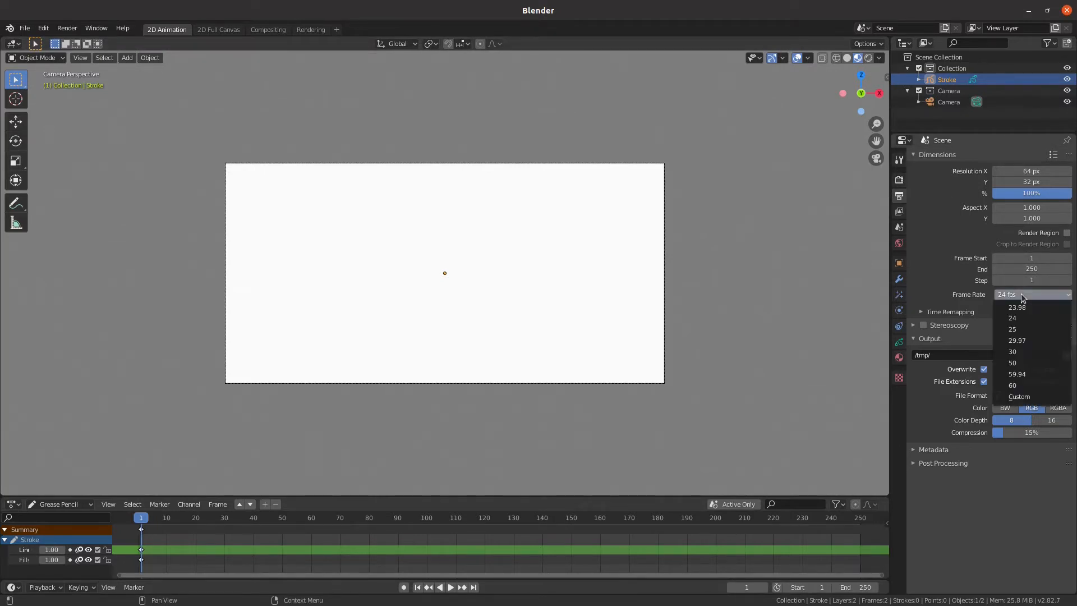
{"action": "left_click", "coordinate": [1034, 398]}
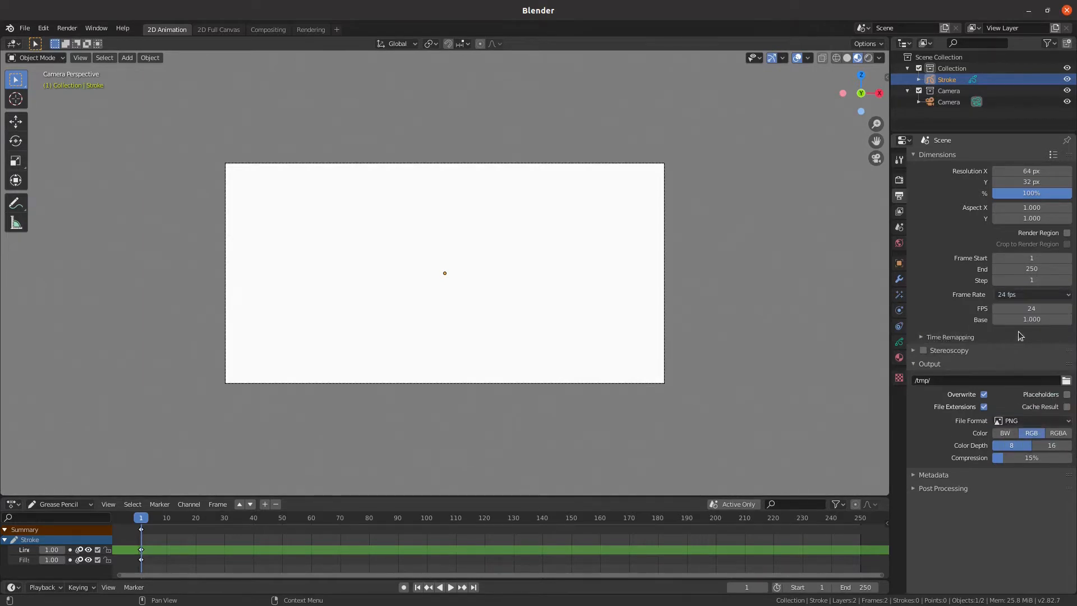
{"action": "left_click", "coordinate": [1033, 309]}
{"action": "type", "text": "10"}
{"action": "key", "text": "Return"}
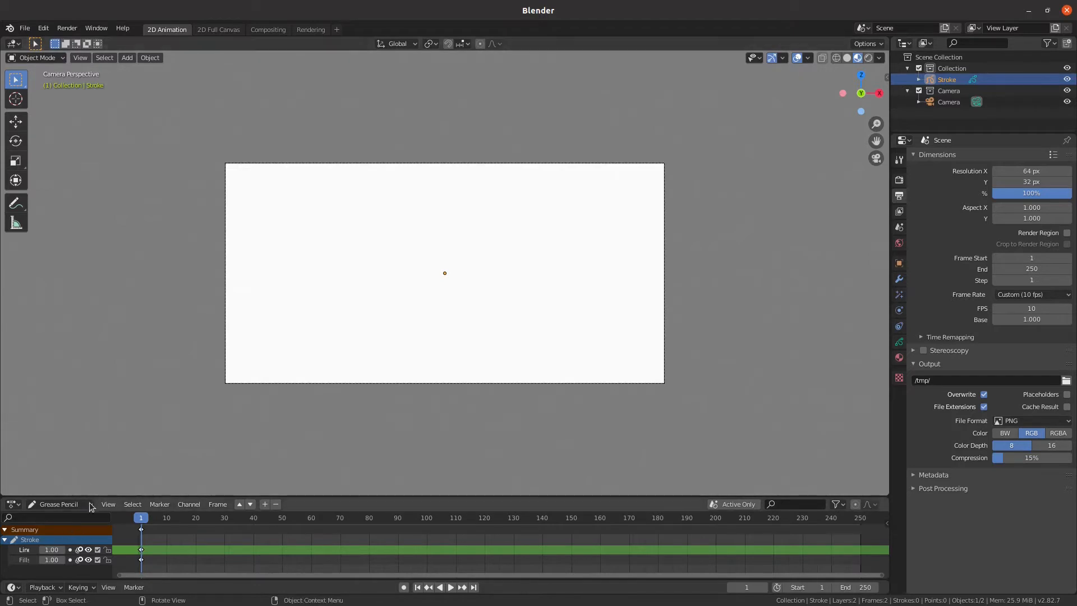
Step: Enlarge the timeline area, change the grease pencil dope sheet into a Shader Editor and shrink it to a thin strip
{"action": "left_click_drag", "start_coordinate": [183, 495], "coordinate": [185, 415]}
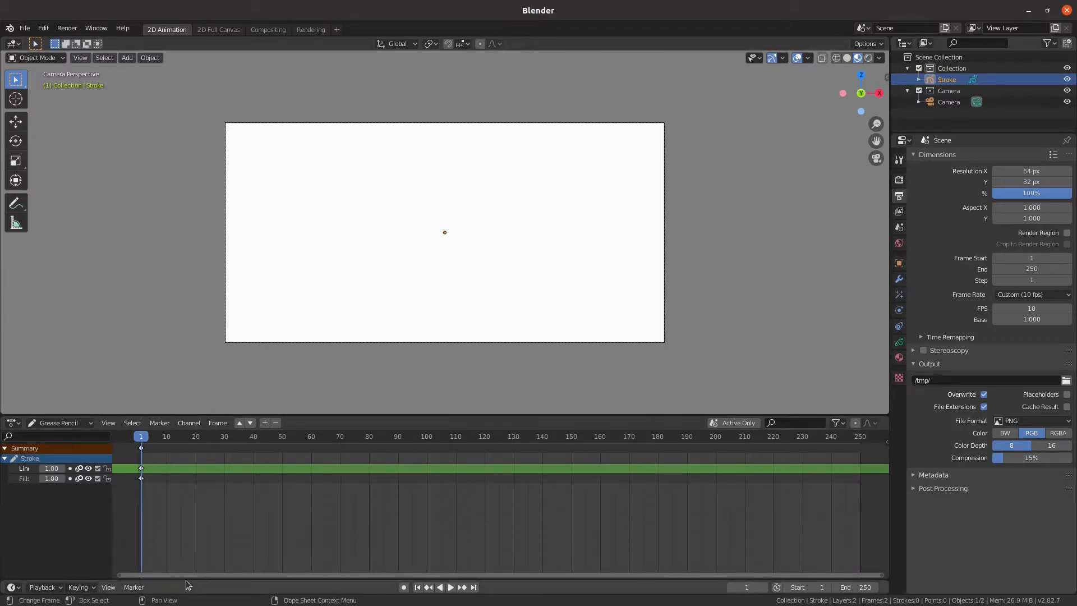
{"action": "left_click_drag", "start_coordinate": [187, 578], "coordinate": [190, 496]}
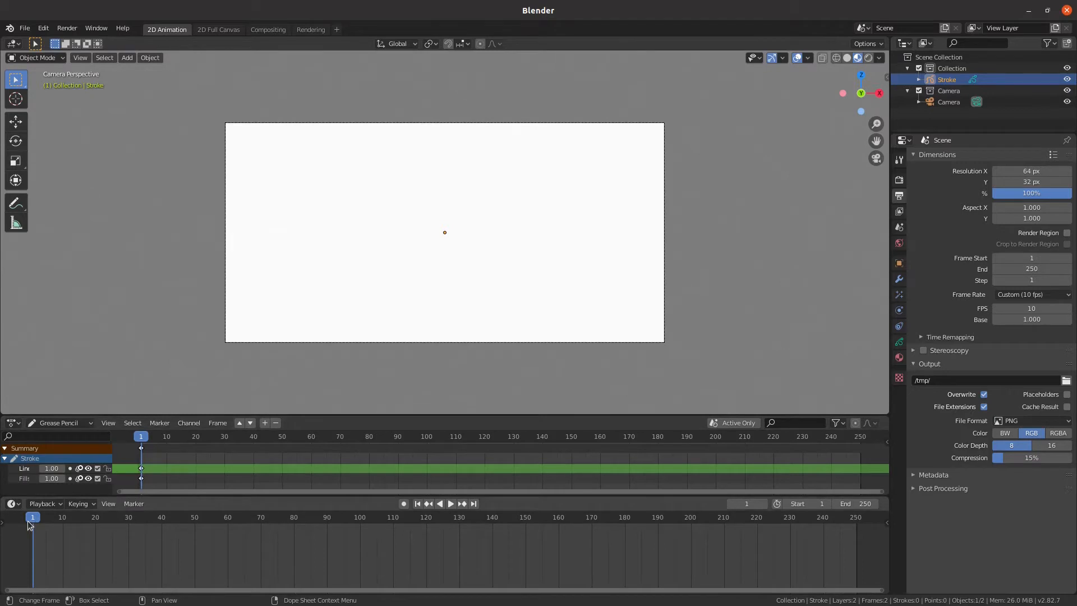
{"action": "left_click", "coordinate": [60, 423]}
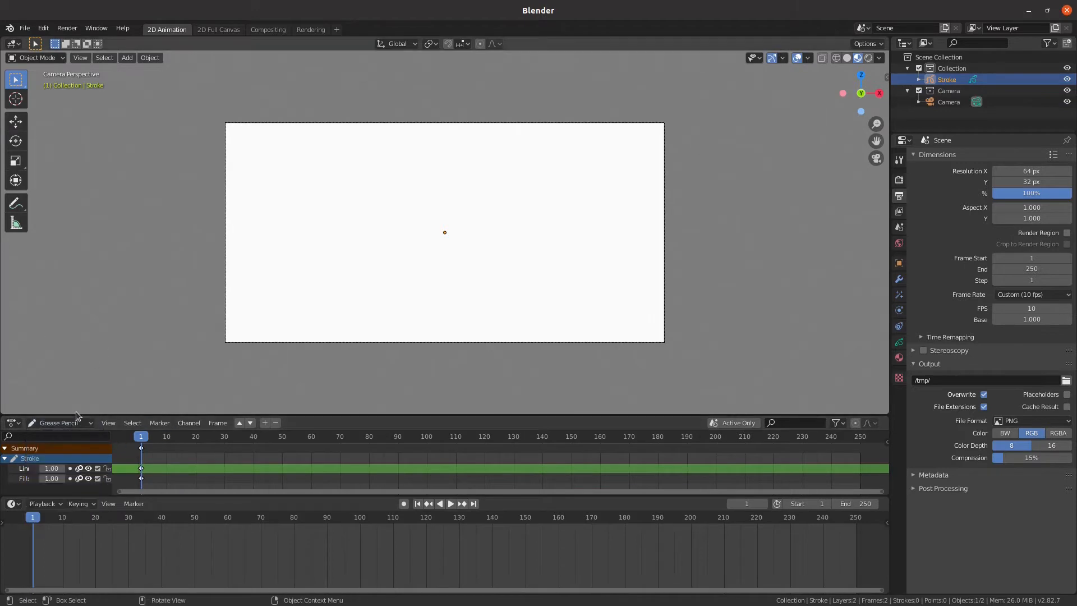
{"action": "left_click", "coordinate": [13, 423]}
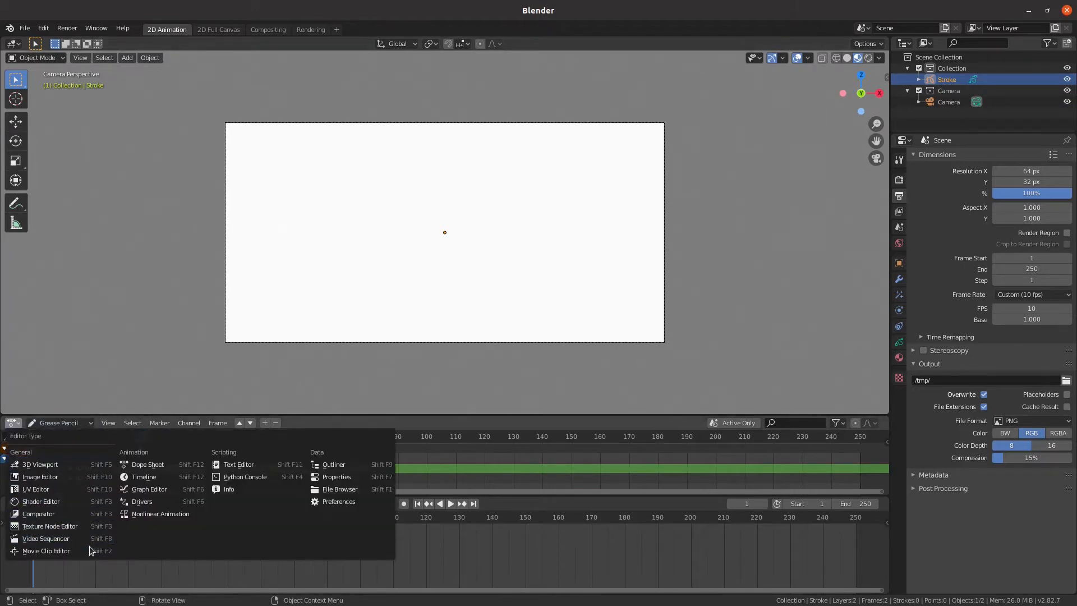
{"action": "left_click", "coordinate": [40, 501]}
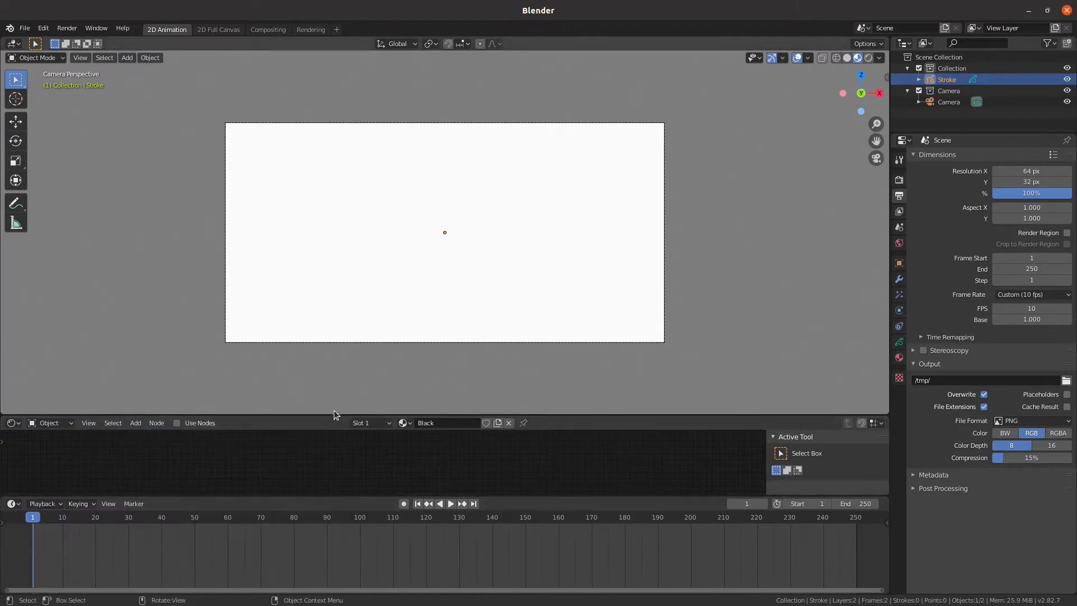
{"action": "left_click_drag", "start_coordinate": [334, 415], "coordinate": [330, 493]}
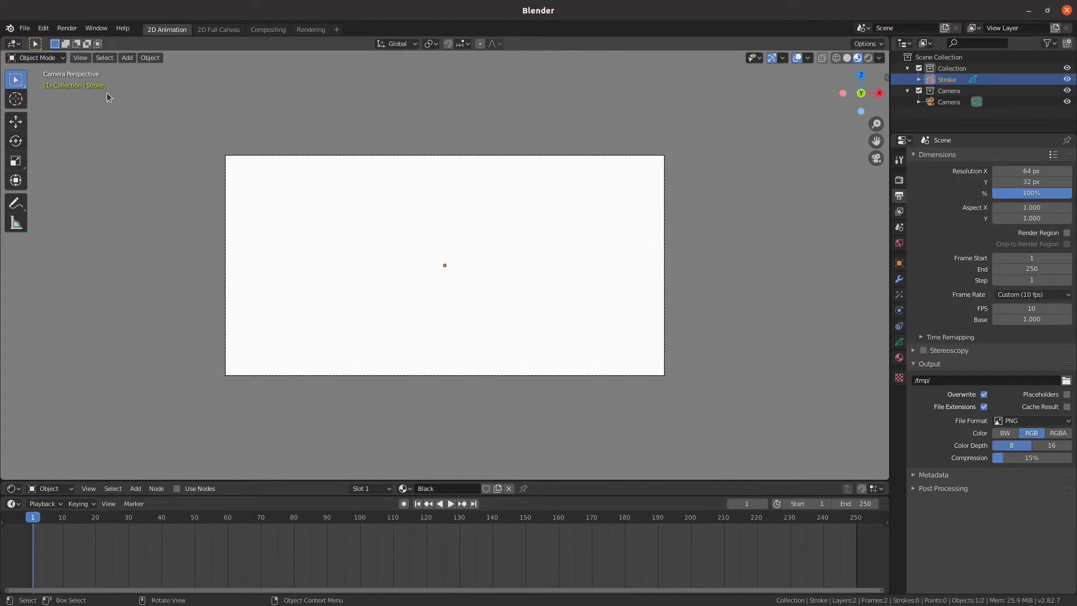
Step: Import image.png from the advent folder as an image plane with the default Principled material settings
{"action": "left_click", "coordinate": [127, 57]}
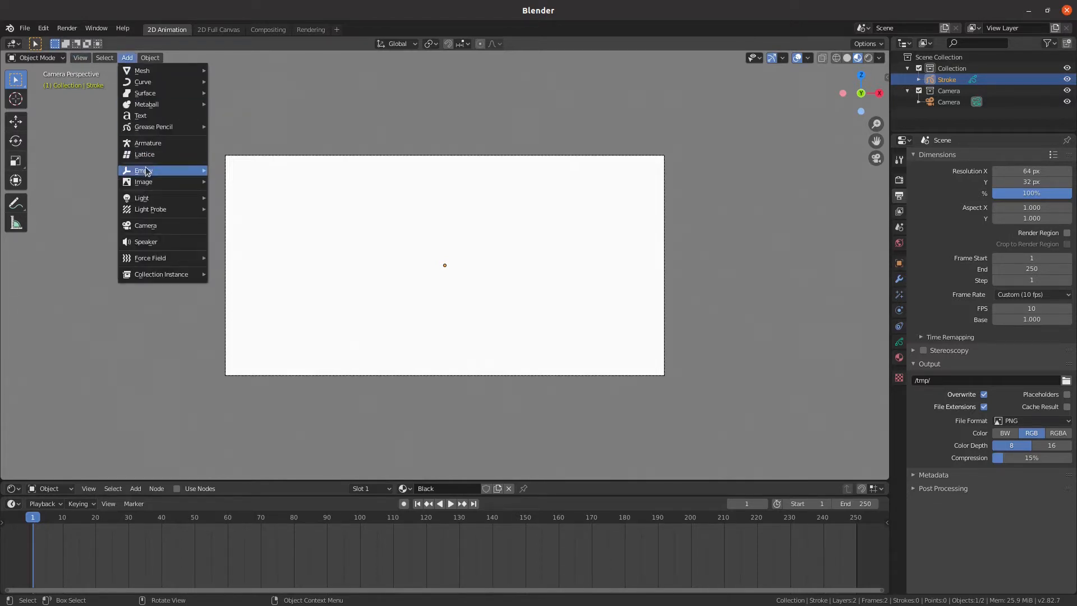
{"action": "mouse_move", "coordinate": [145, 182]}
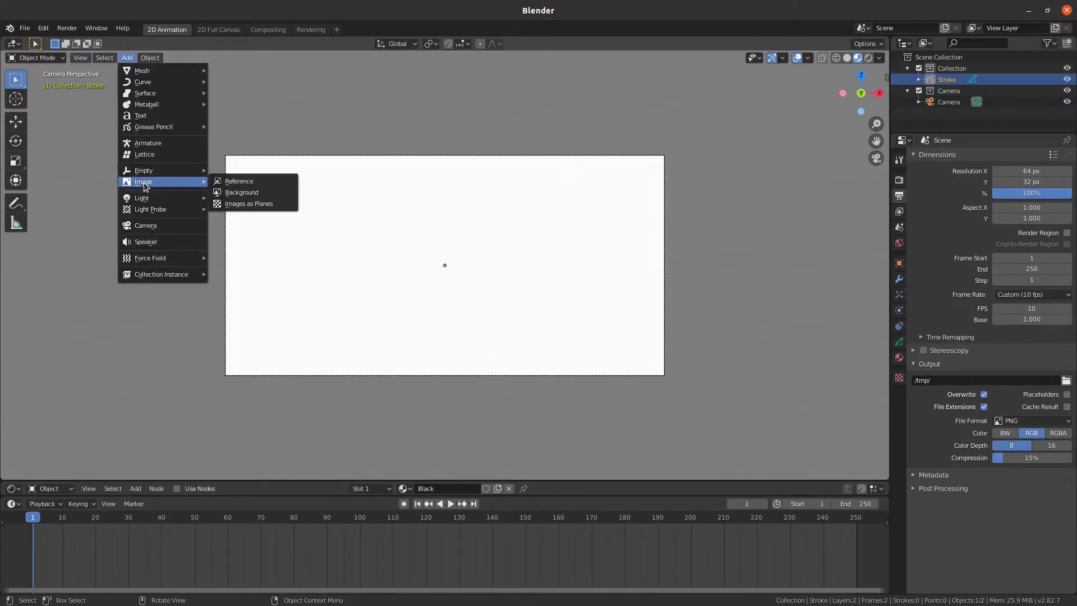
{"action": "left_click", "coordinate": [257, 205]}
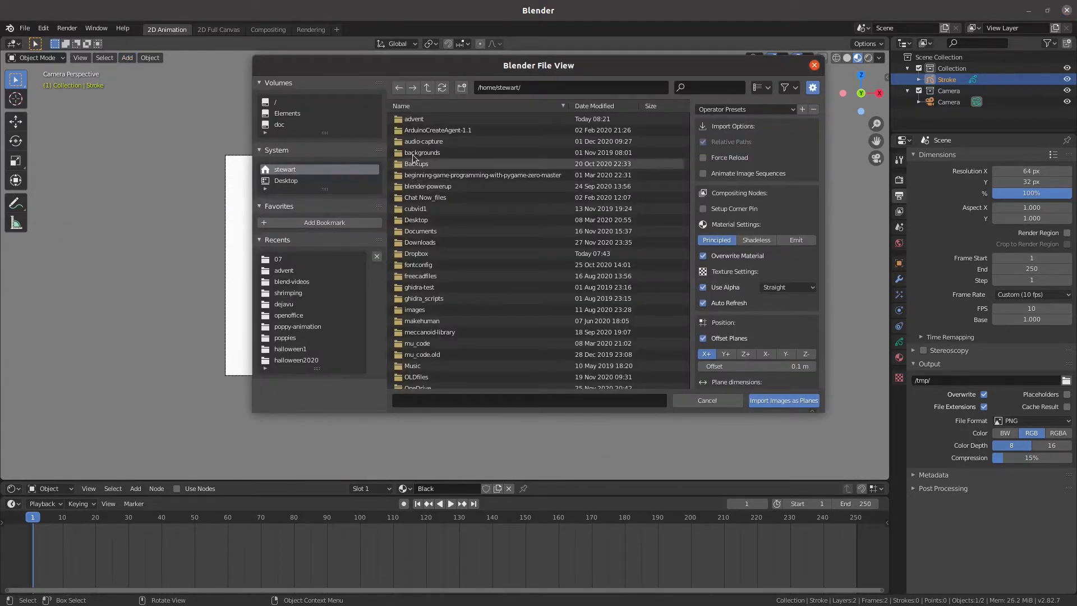
{"action": "left_click", "coordinate": [414, 118]}
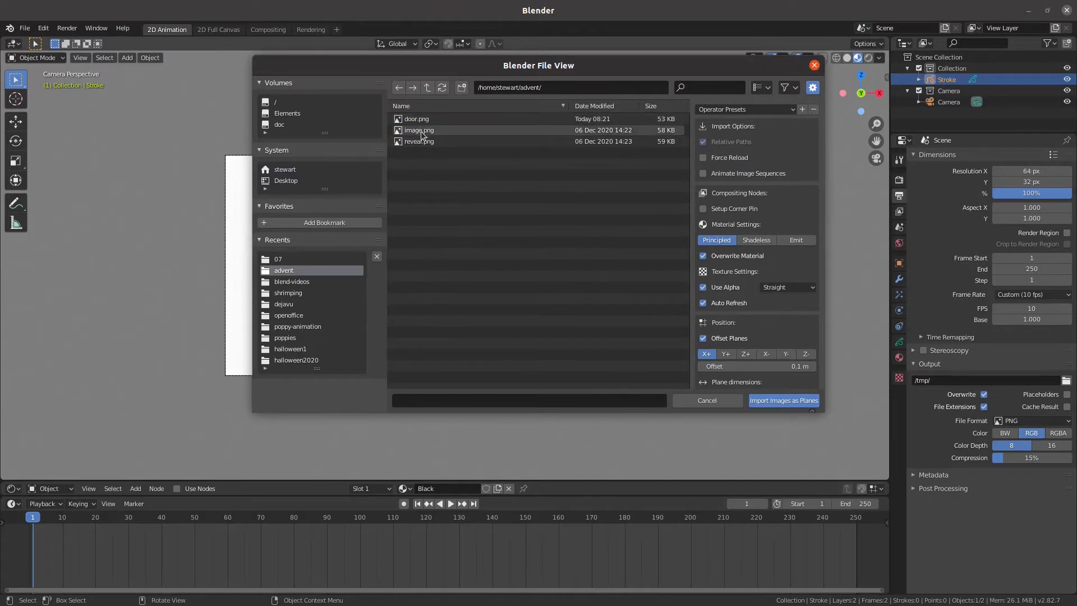
{"action": "left_click", "coordinate": [426, 132]}
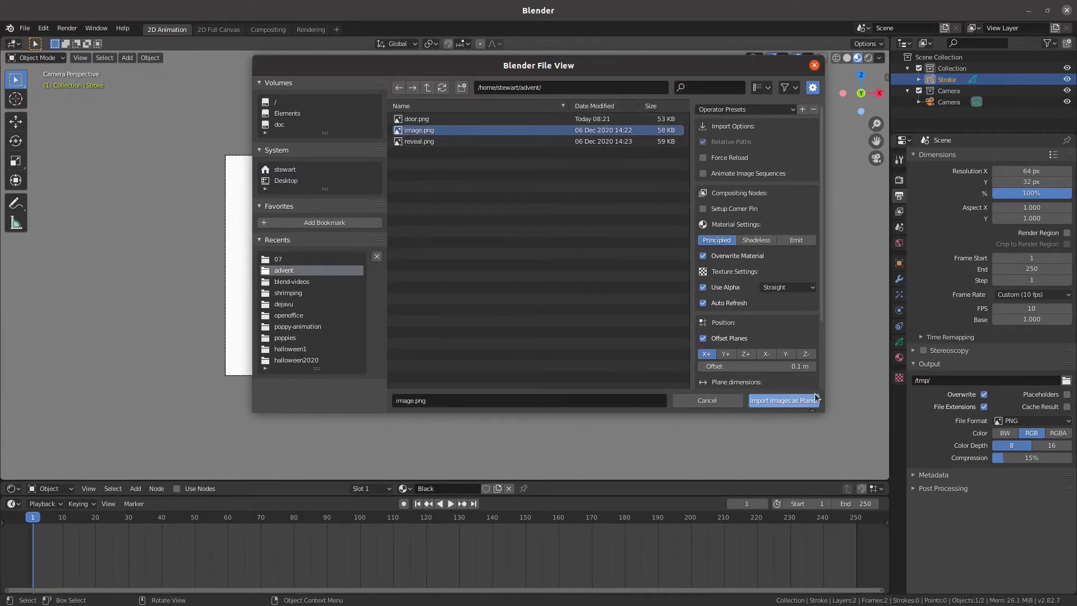
{"action": "left_click", "coordinate": [796, 400]}
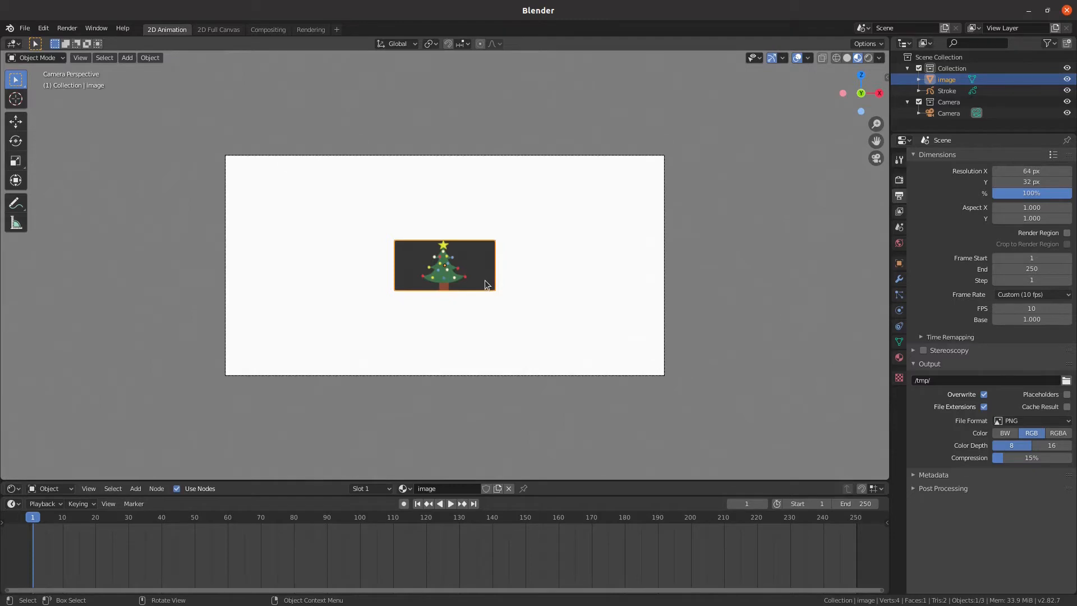
Step: Scale the tree image plane up evenly until it just fills the camera frame, and deselect it
{"action": "left_click", "coordinate": [16, 161]}
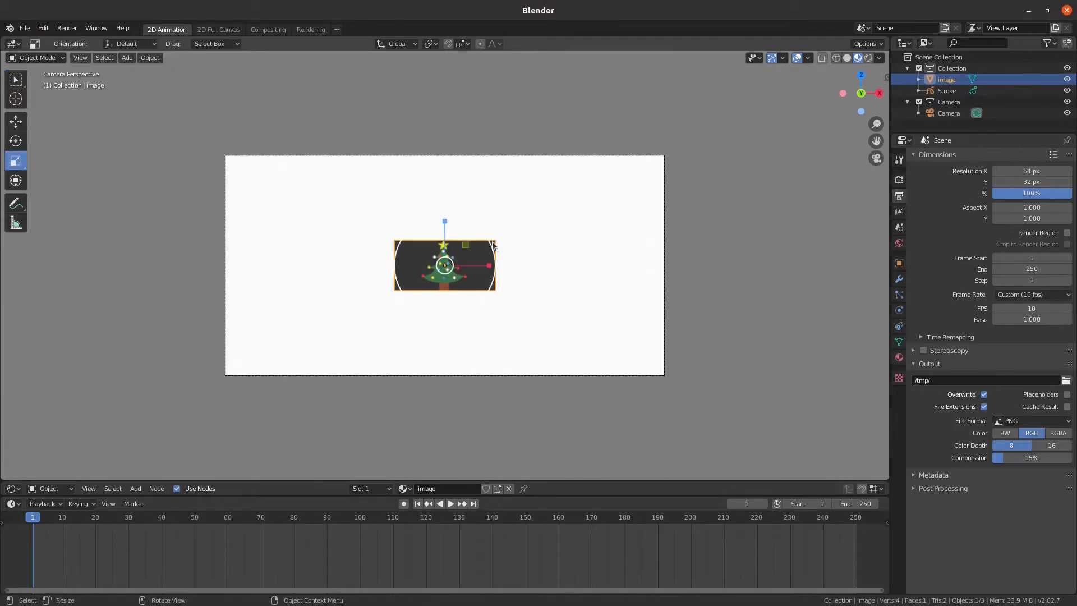
{"action": "left_click_drag", "start_coordinate": [470, 245], "coordinate": [585, 215]}
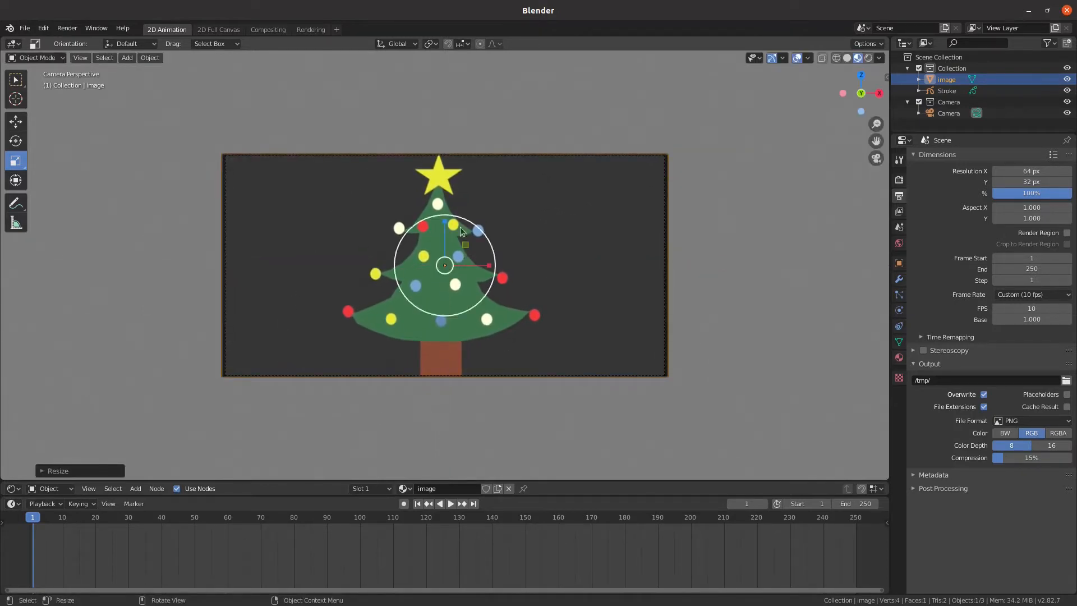
{"action": "left_click", "coordinate": [702, 276]}
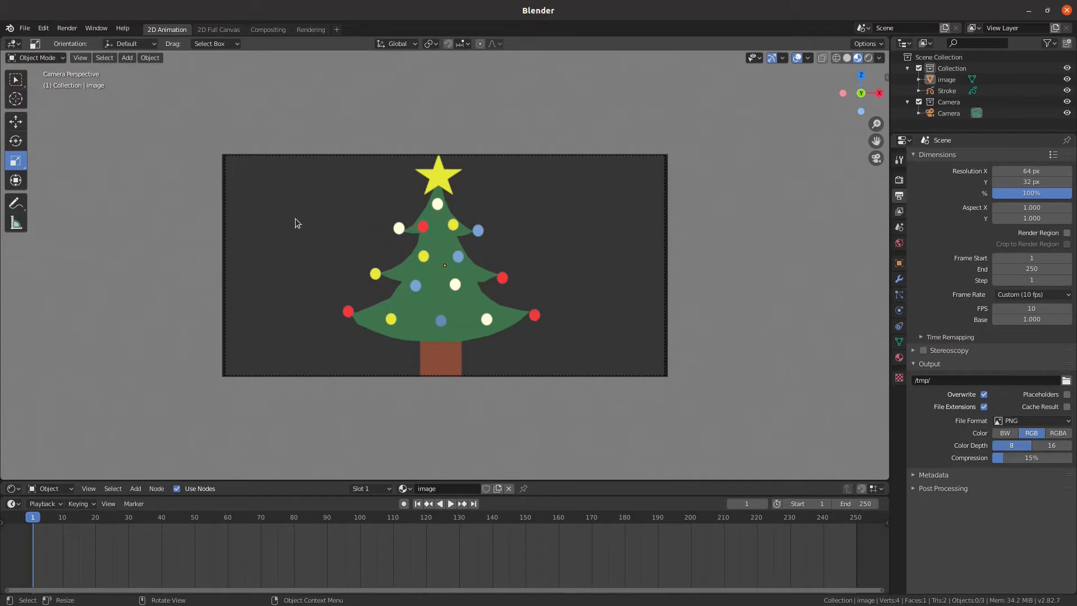
Step: Set the Metallic value of the tree image plane's material to 1.000 and deselect the plane
{"action": "left_click", "coordinate": [338, 240]}
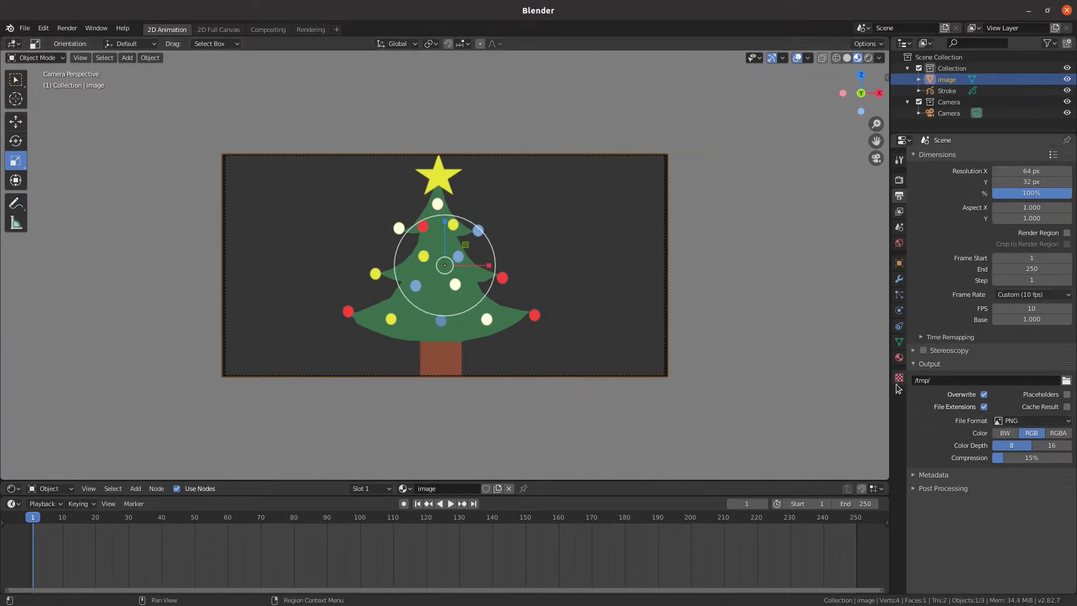
{"action": "left_click", "coordinate": [899, 358]}
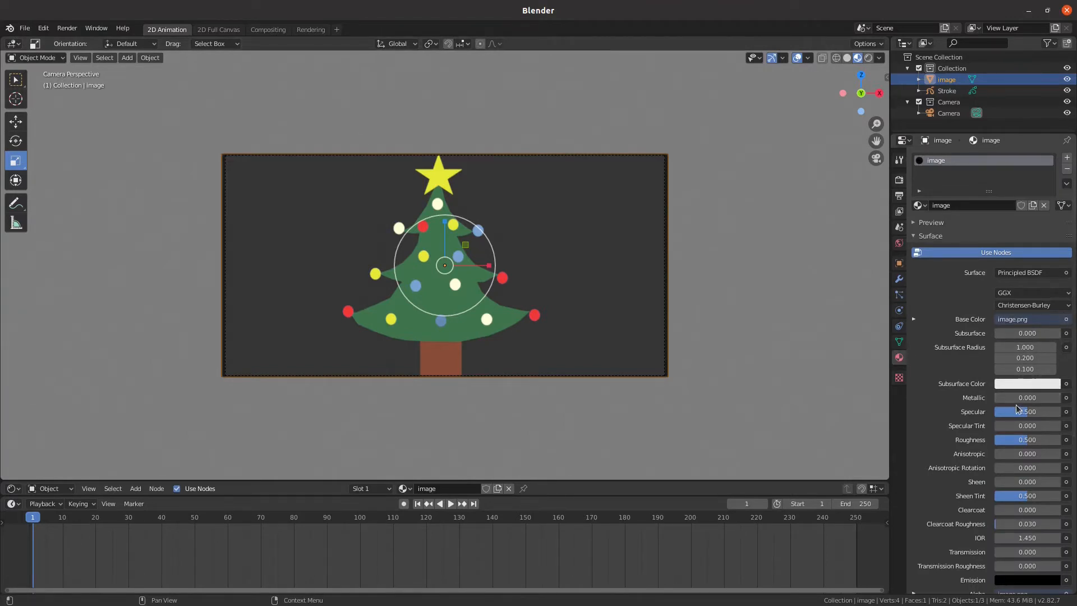
{"action": "left_click_drag", "start_coordinate": [1024, 400], "coordinate": [1051, 400]}
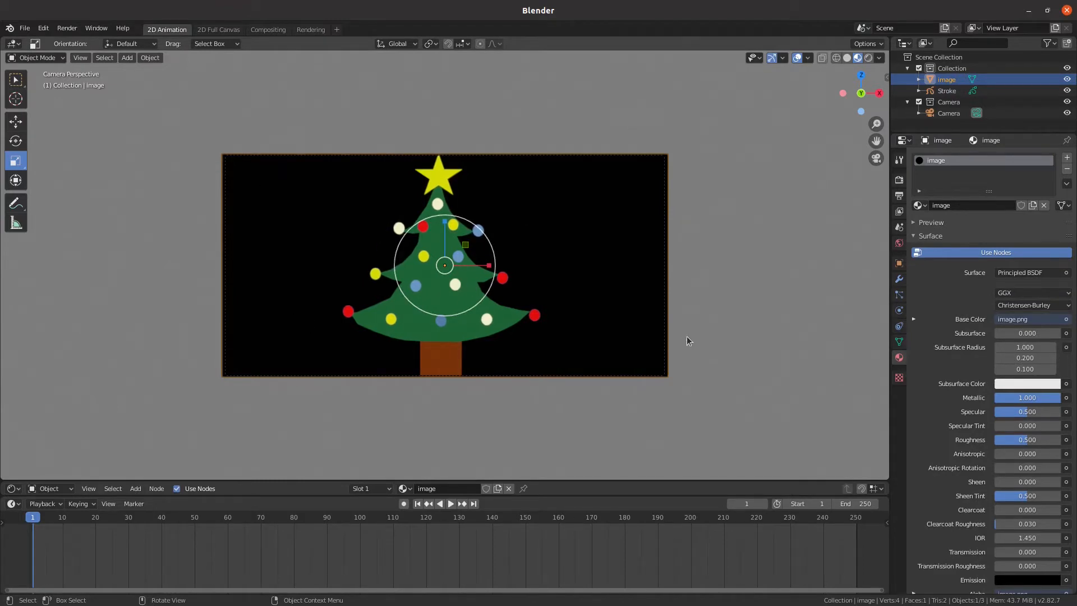
{"action": "left_click", "coordinate": [715, 341]}
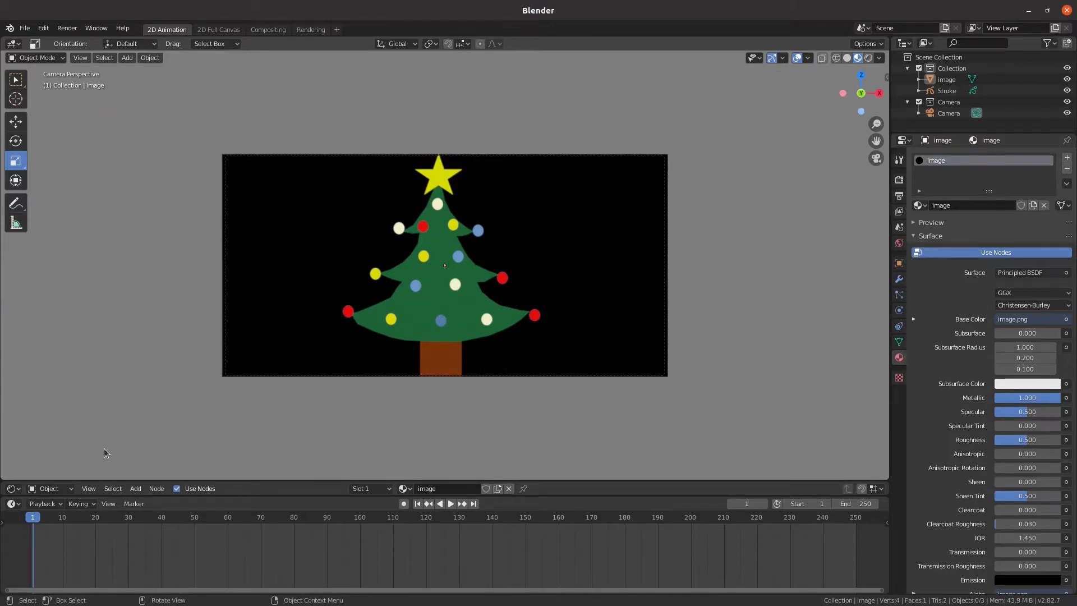
Step: Import door.png from the advent folder as an image plane with the default Principled material settings
{"action": "left_click", "coordinate": [127, 57]}
{"action": "mouse_move", "coordinate": [152, 187]}
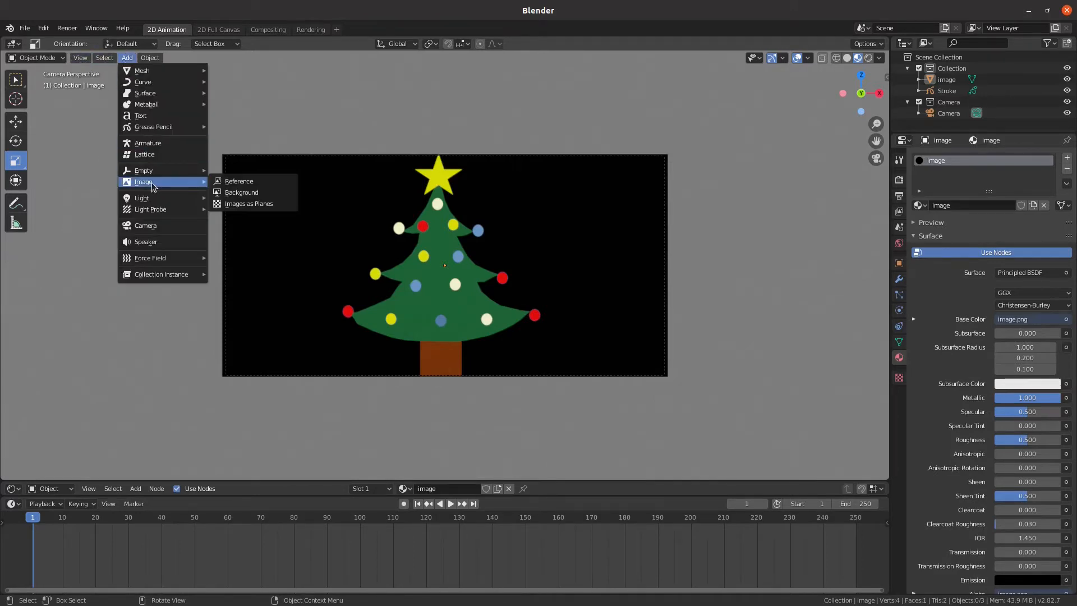
{"action": "left_click", "coordinate": [242, 203]}
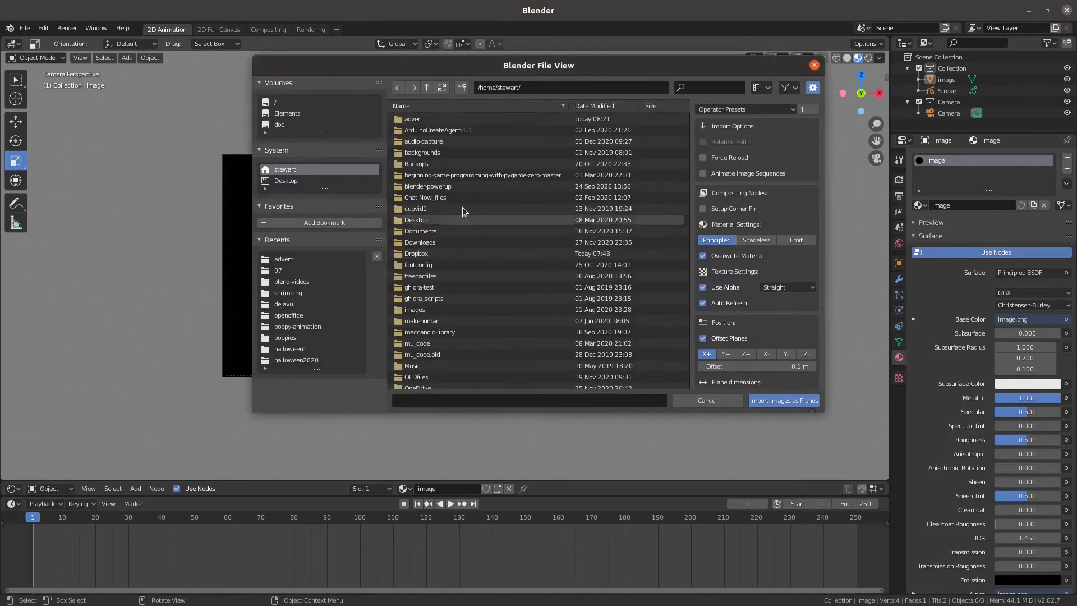
{"action": "double_click", "coordinate": [413, 118]}
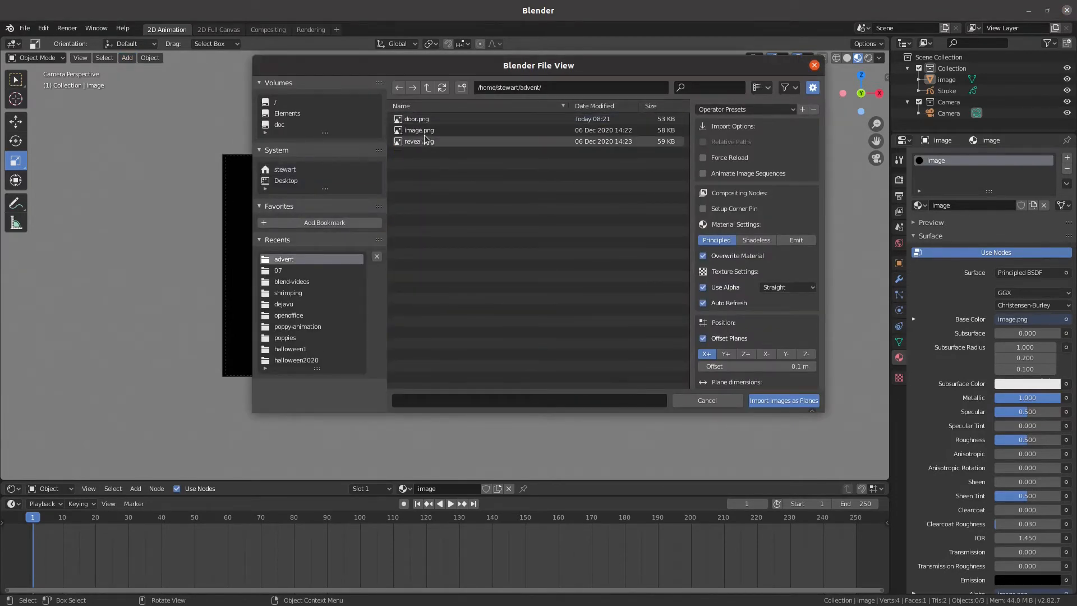
{"action": "left_click", "coordinate": [421, 119]}
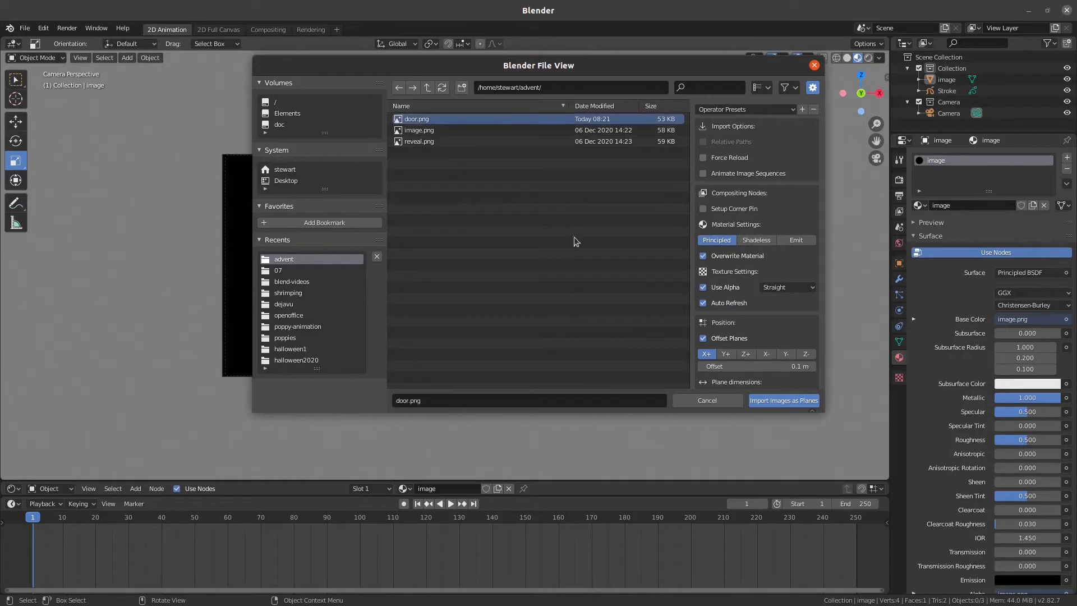
{"action": "left_click", "coordinate": [784, 400]}
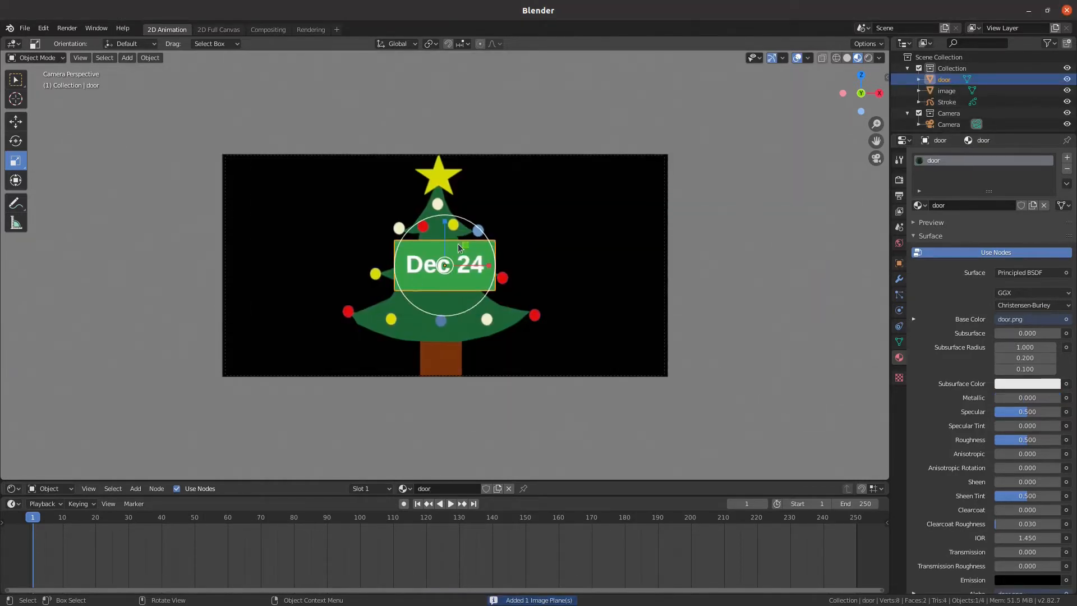
Step: Scale the door image plane up evenly until it fills the camera frame, and deselect it
{"action": "key", "text": "s"}
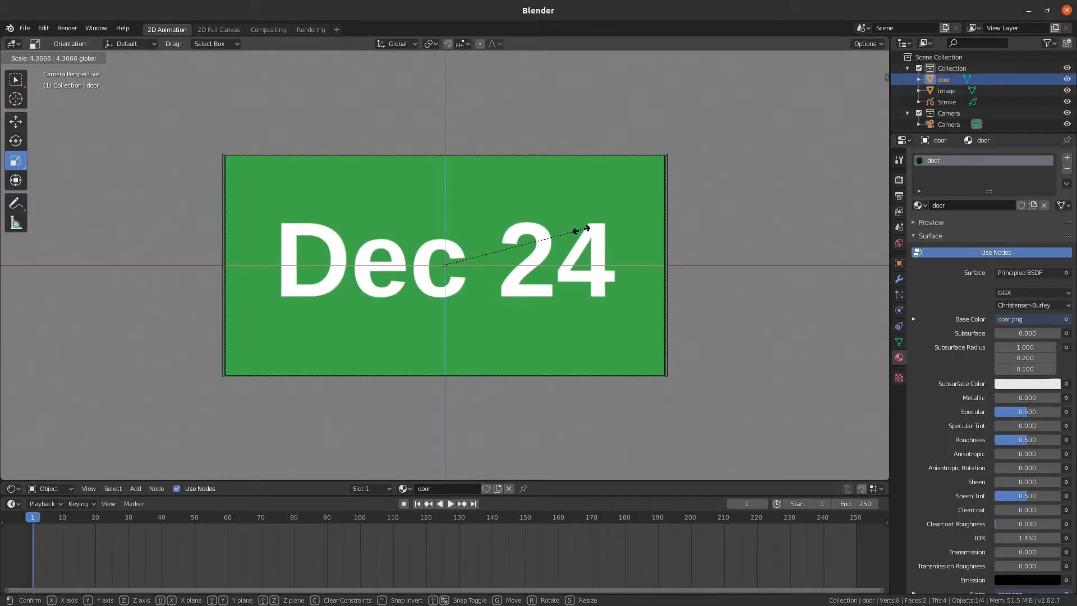
{"action": "left_click", "coordinate": [581, 230]}
{"action": "left_click", "coordinate": [588, 412]}
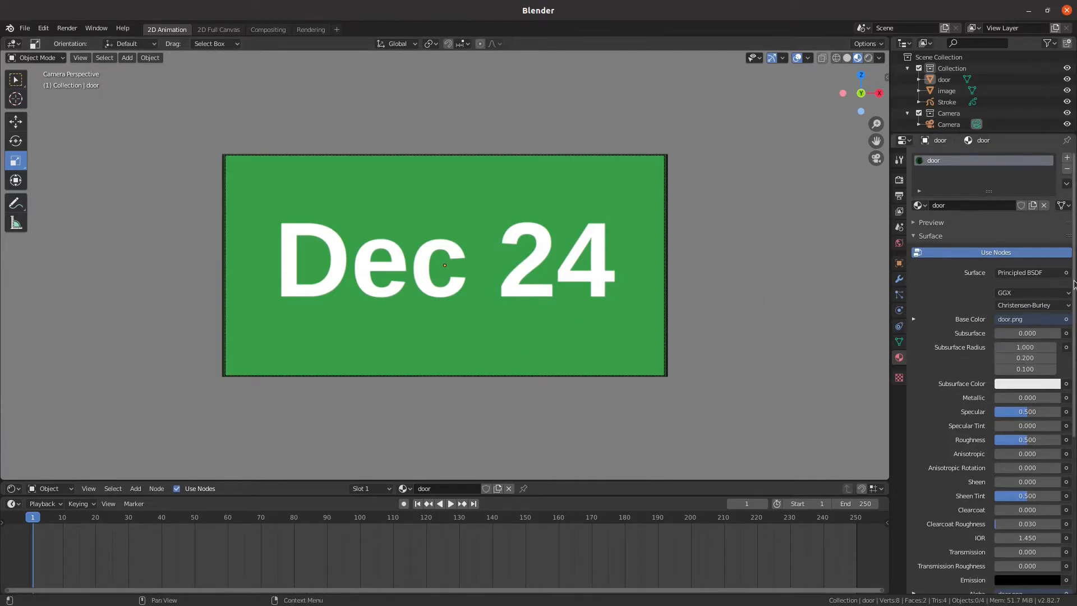
{"action": "scroll", "coordinate": [1074, 285], "scroll_direction": "down", "scroll_amount": 10}
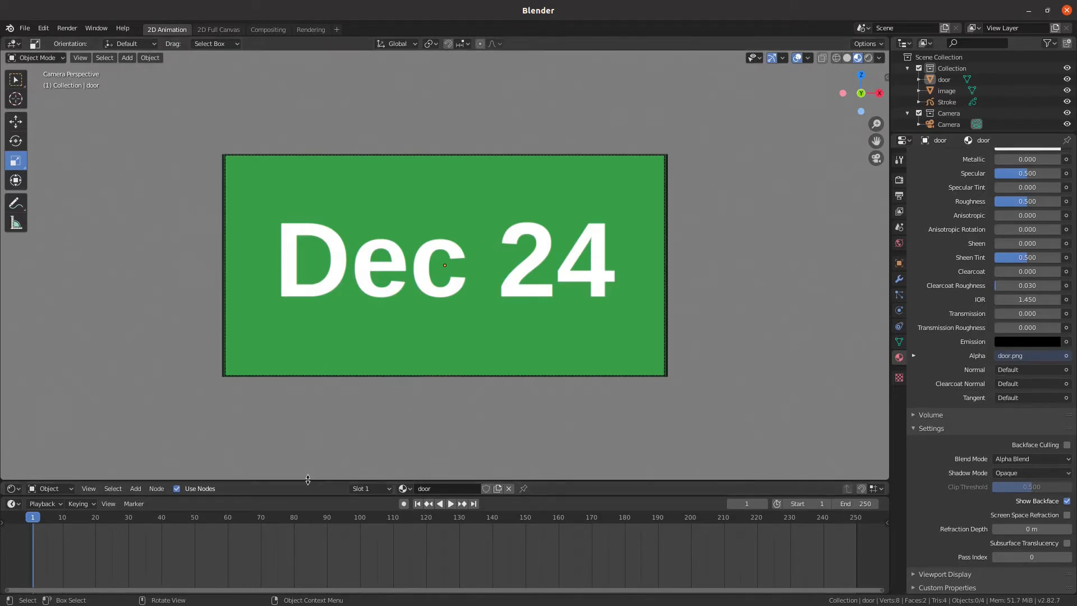
Step: Enlarge the thin Shader Editor strip above the timeline to reveal the door material's nodes
{"action": "left_click_drag", "start_coordinate": [308, 480], "coordinate": [324, 300]}
{"action": "left_click", "coordinate": [11, 311]}
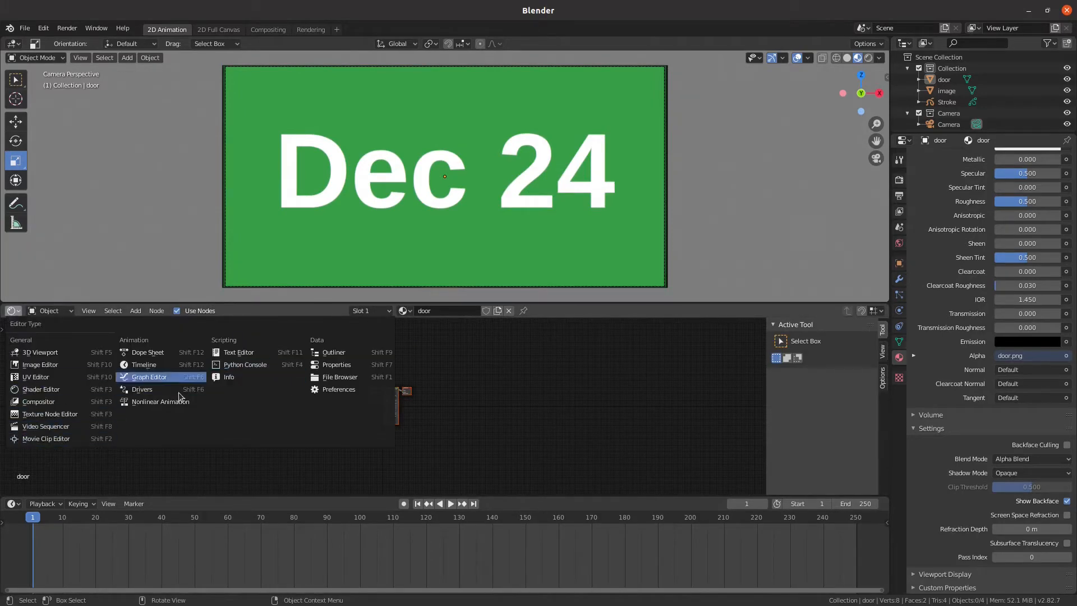
{"action": "left_click", "coordinate": [53, 389]}
{"action": "scroll", "coordinate": [392, 416], "scroll_direction": "up", "scroll_amount": 3}
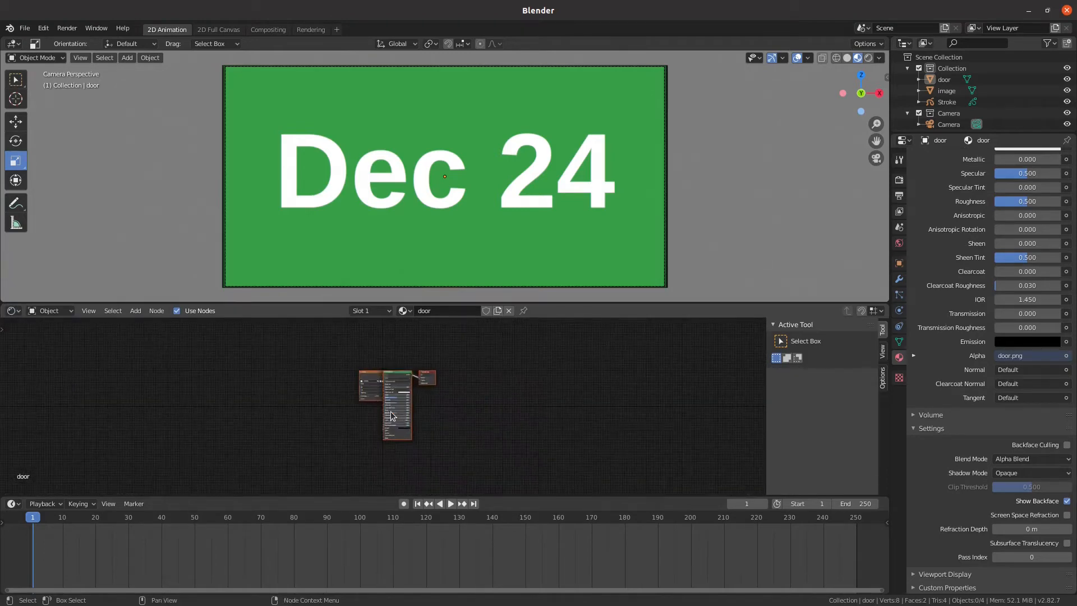
{"action": "scroll", "coordinate": [391, 416], "scroll_direction": "up", "scroll_amount": 4}
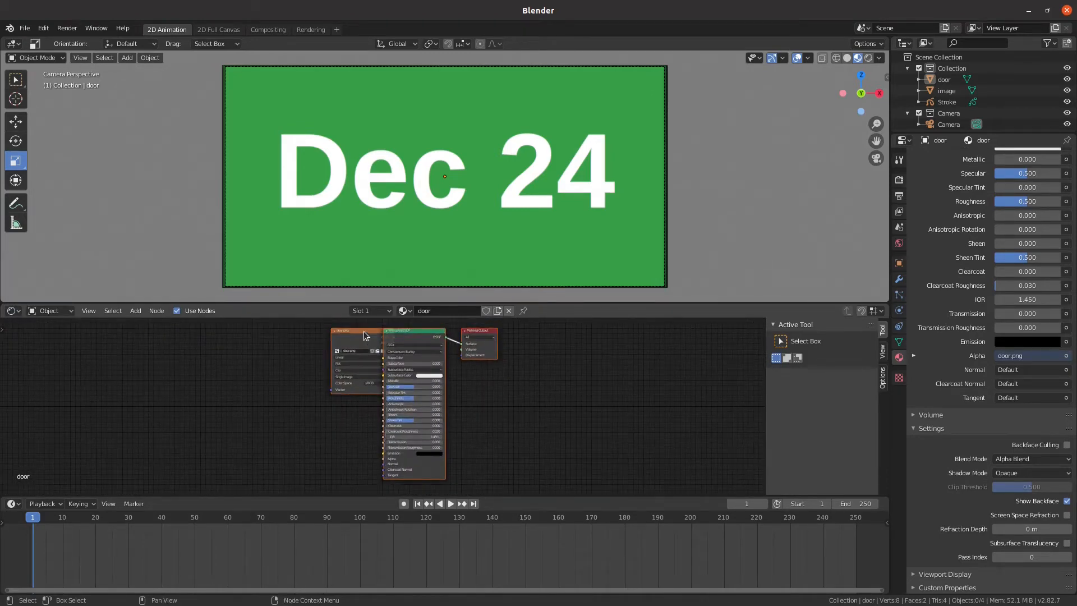
Step: Spread the door material's image texture, Principled BSDF and Material Output nodes apart so they no longer overlap
{"action": "left_click_drag", "start_coordinate": [364, 331], "coordinate": [292, 342]}
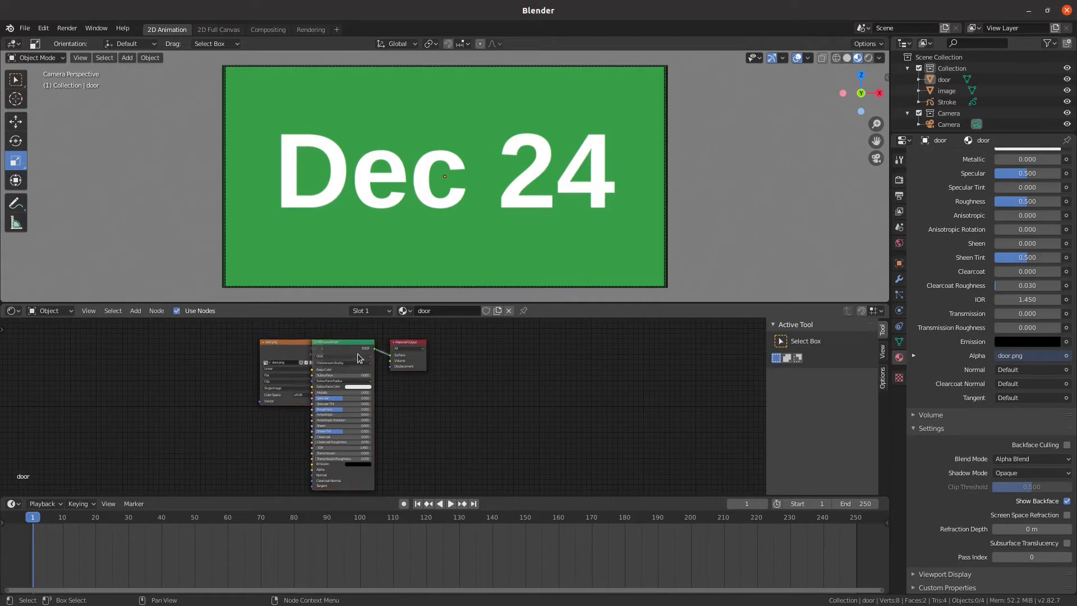
{"action": "left_click_drag", "start_coordinate": [399, 343], "coordinate": [467, 352]}
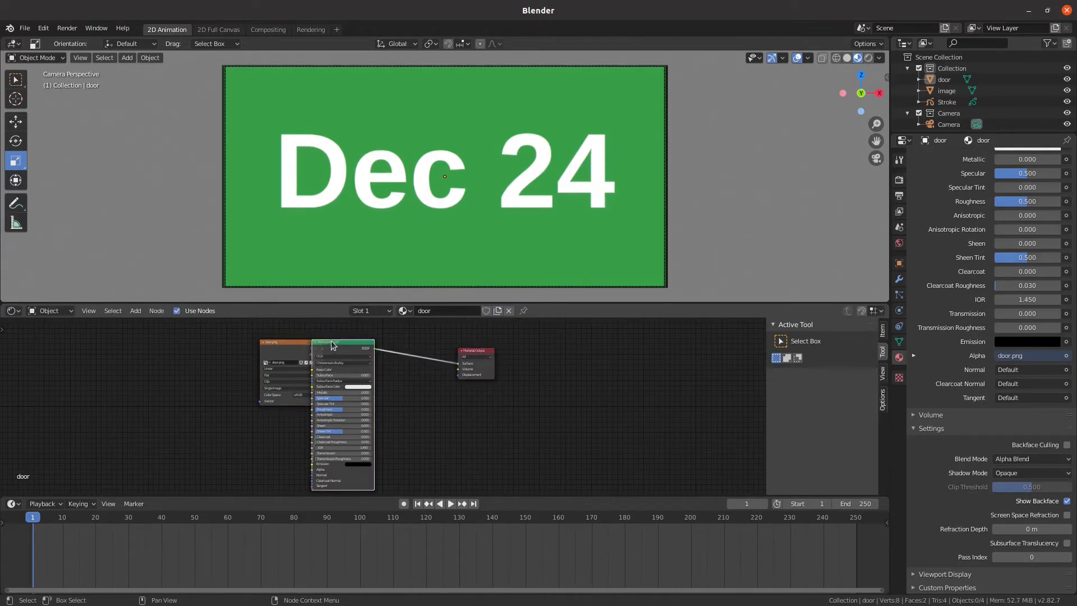
{"action": "left_click_drag", "start_coordinate": [331, 342], "coordinate": [380, 344]}
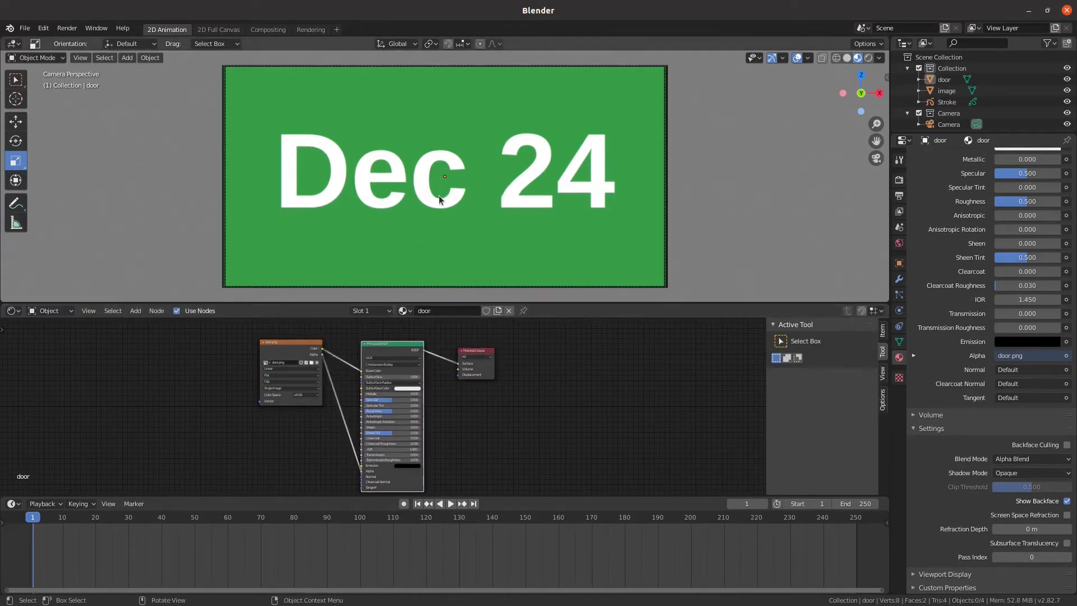
Step: Enlarge the Shader Editor further, reducing the 3D viewport to a low band that still shows the whole camera frame
{"action": "left_click_drag", "start_coordinate": [474, 301], "coordinate": [479, 173]}
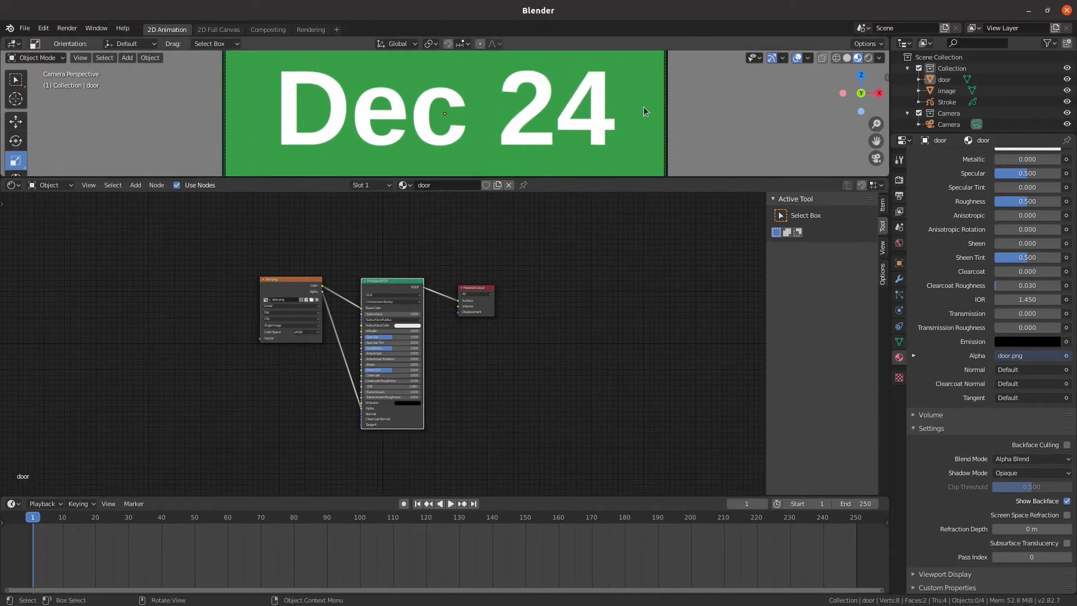
{"action": "scroll", "coordinate": [643, 107], "scroll_direction": "down", "scroll_amount": 5}
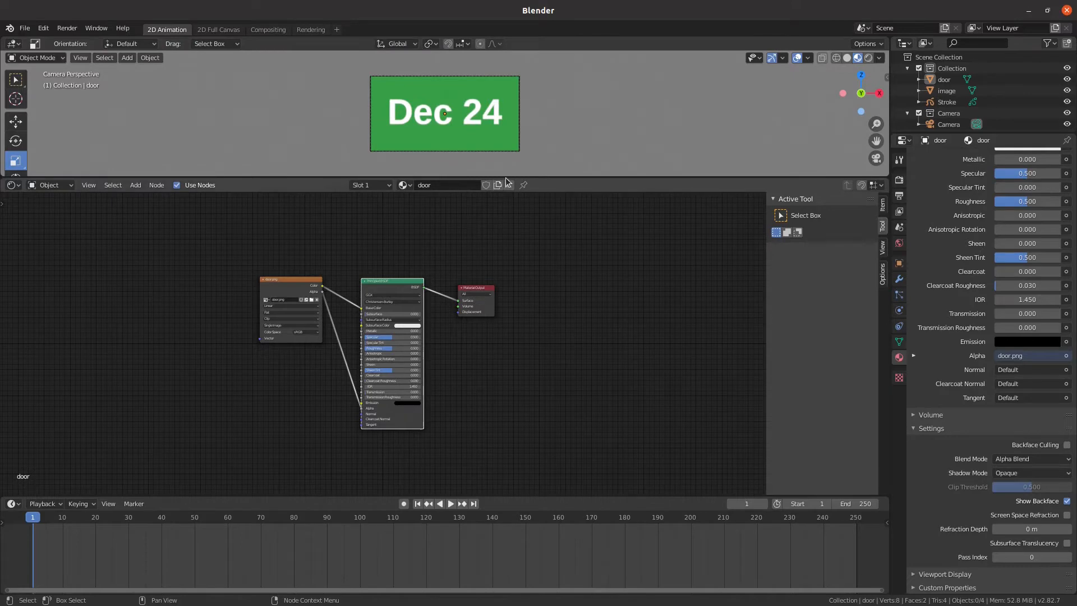
{"action": "left_click_drag", "start_coordinate": [508, 178], "coordinate": [509, 163]}
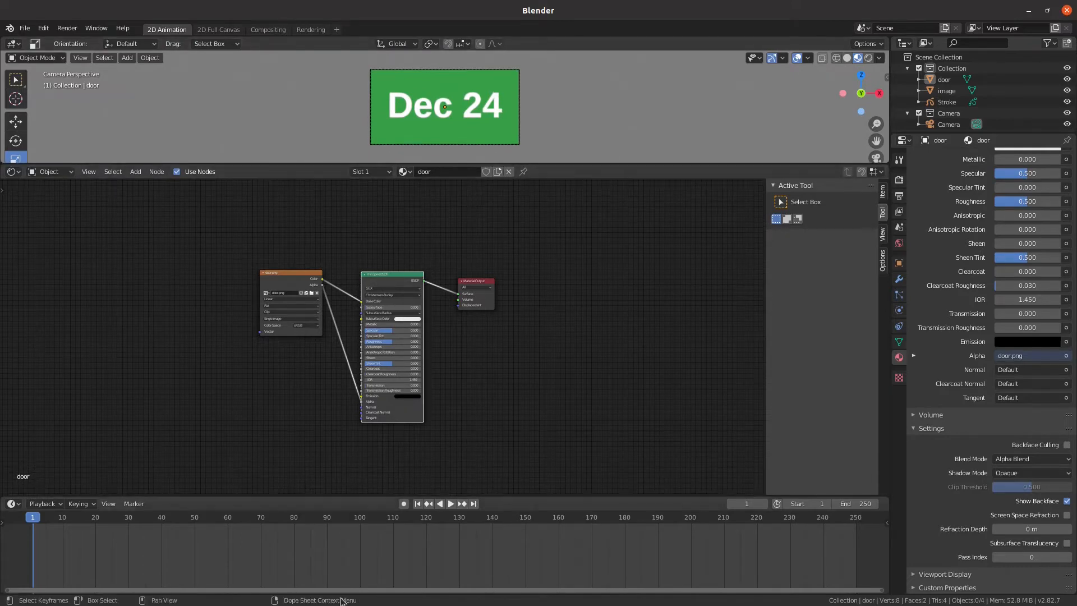
Step: Rearrange the door material's nodes to leave a wide gap between the door.png texture and the Principled BSDF
{"action": "scroll", "coordinate": [389, 349], "scroll_direction": "up", "scroll_amount": 3}
{"action": "scroll", "coordinate": [388, 355], "scroll_direction": "up", "scroll_amount": 1}
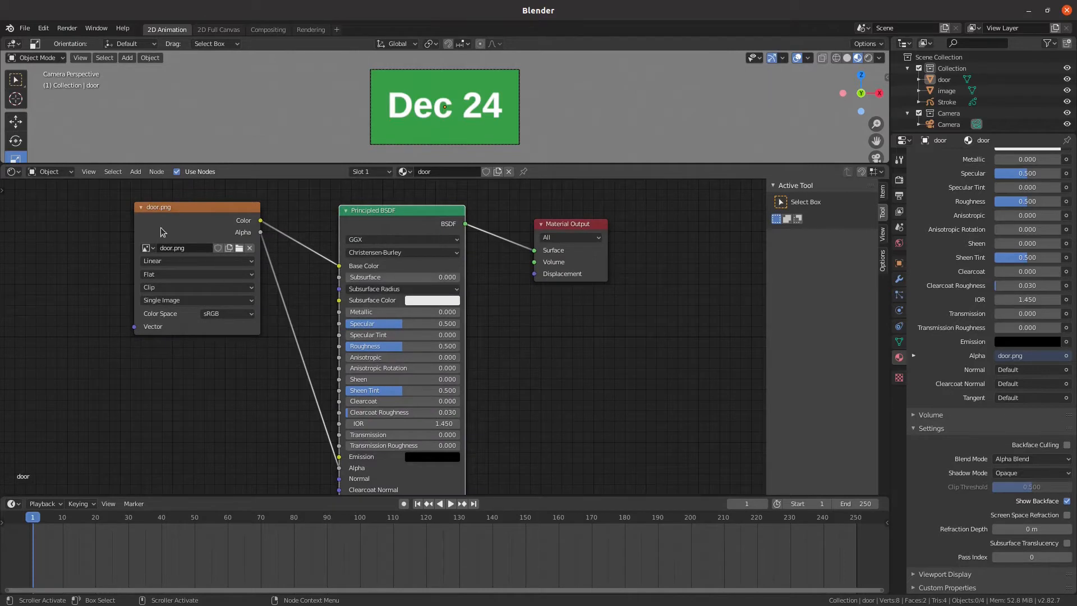
{"action": "left_click_drag", "start_coordinate": [159, 207], "coordinate": [130, 206]}
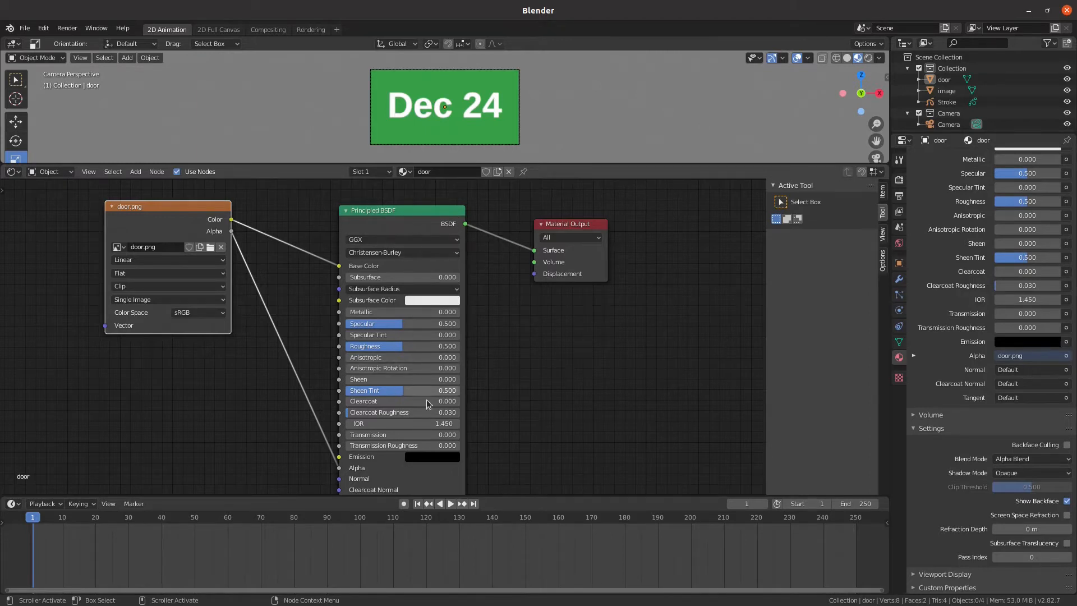
{"action": "scroll", "coordinate": [383, 336], "scroll_direction": "down", "scroll_amount": 1}
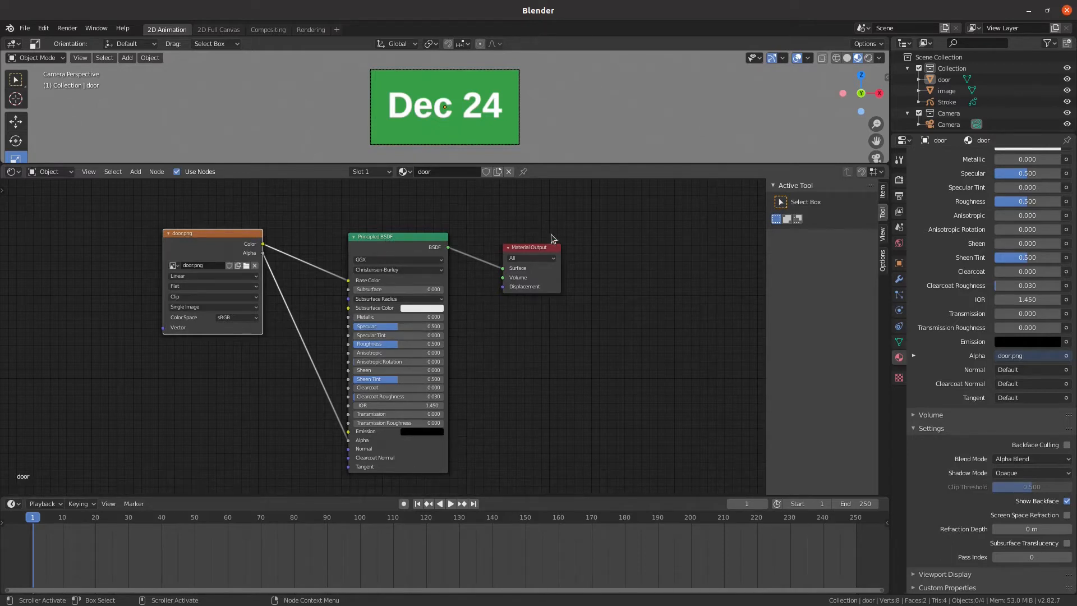
{"action": "mouse_move", "coordinate": [537, 249]}
{"action": "left_mouse_down"}
{"action": "mouse_move", "coordinate": [575, 250]}
{"action": "mouse_move", "coordinate": [556, 245]}
{"action": "left_mouse_up"}
{"action": "left_click_drag", "start_coordinate": [395, 239], "coordinate": [442, 239]}
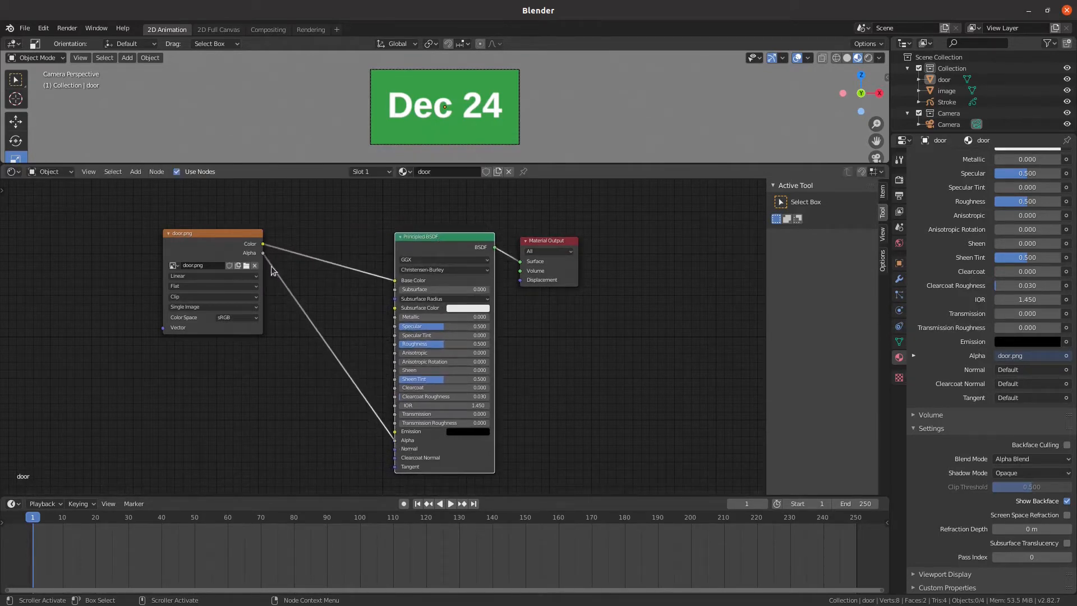
Step: Insert a Math node into the link between the door.png Alpha output and the Principled BSDF Alpha input, set to Multiply
{"action": "left_click", "coordinate": [130, 171]}
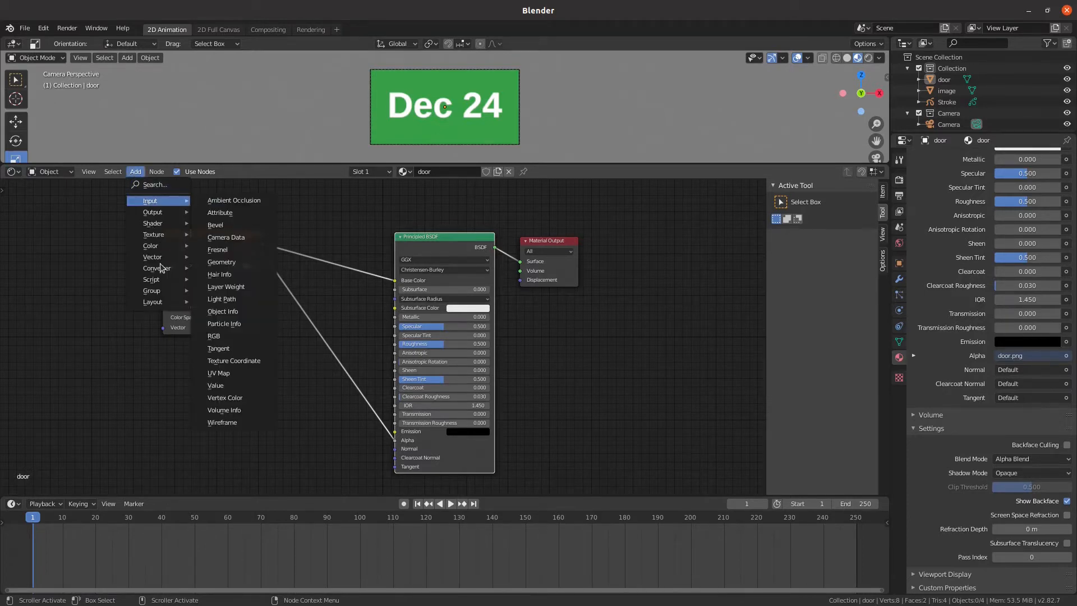
{"action": "mouse_move", "coordinate": [159, 265]}
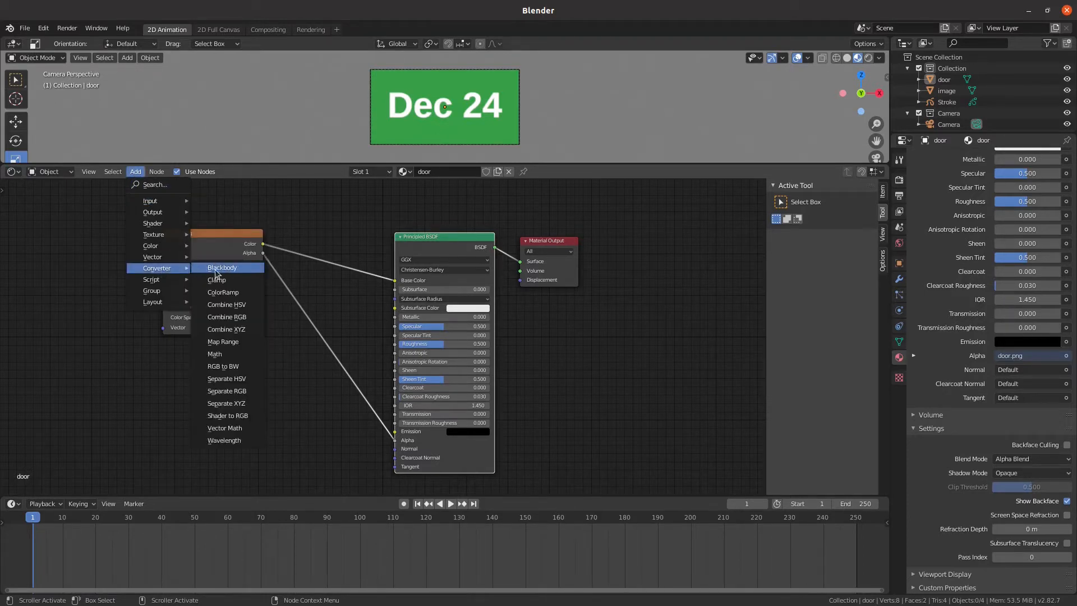
{"action": "left_click", "coordinate": [234, 357]}
{"action": "left_click", "coordinate": [306, 345]}
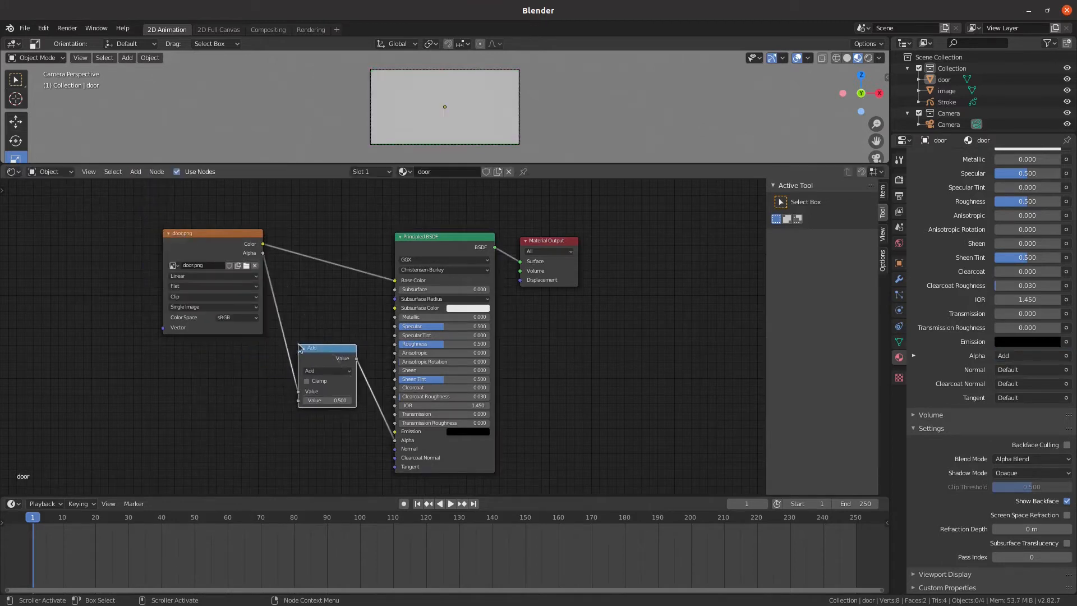
{"action": "left_click", "coordinate": [321, 370]}
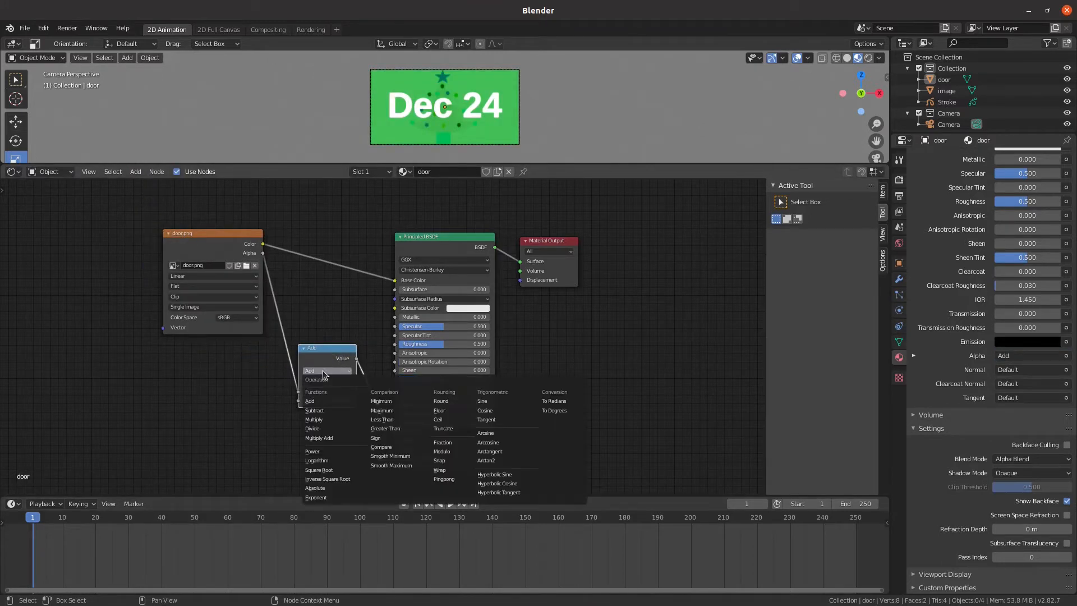
{"action": "left_click", "coordinate": [329, 420]}
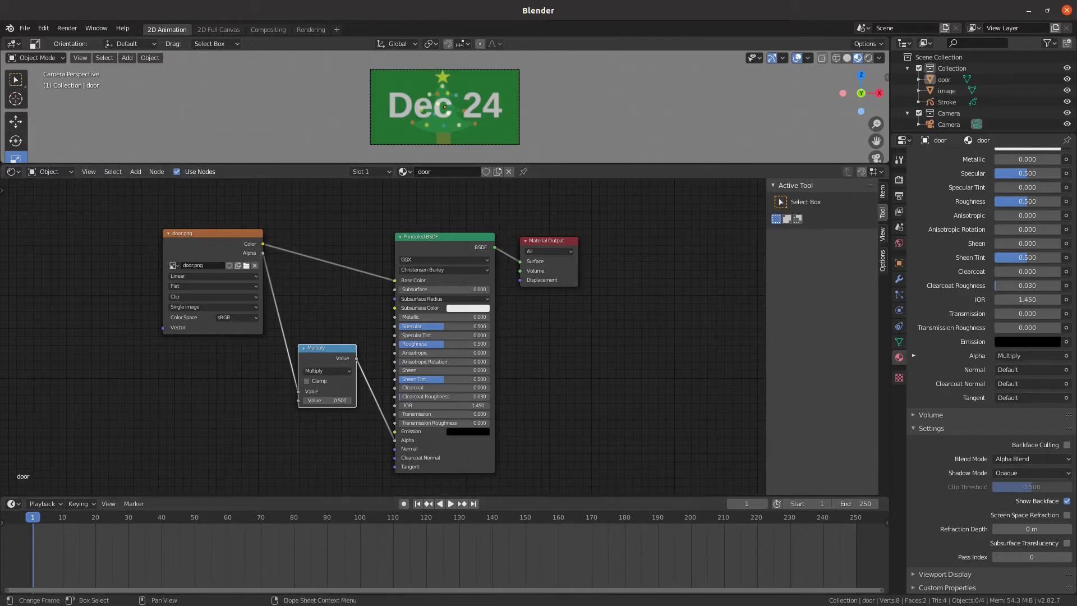
Step: Set the Multiply node's second value to 0 to test hiding the door
{"action": "left_click", "coordinate": [328, 402]}
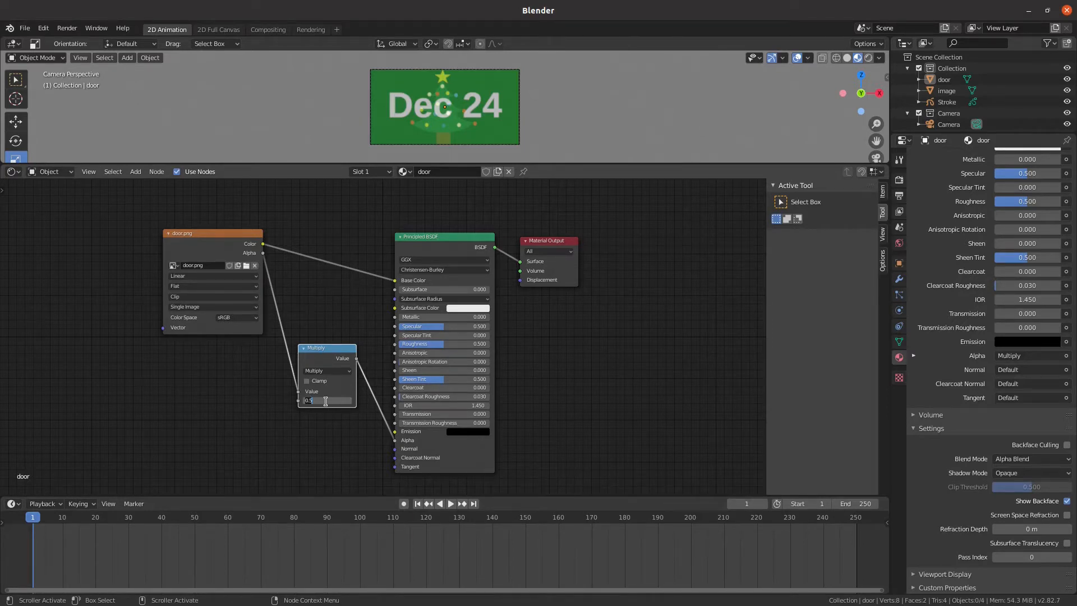
{"action": "type", "text": "0"}
{"action": "key", "text": "Return"}
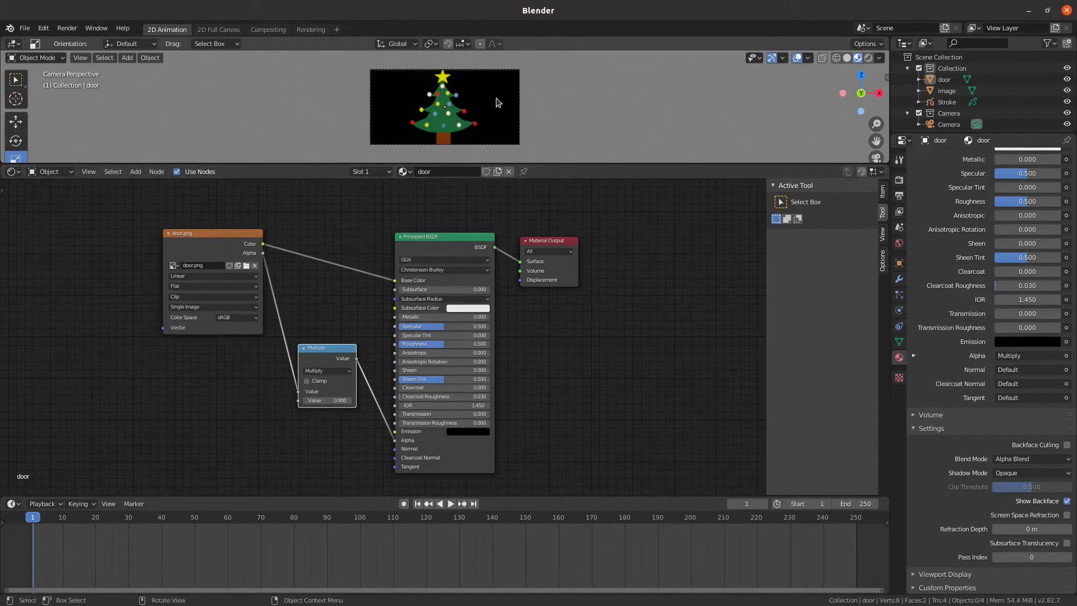
Step: Set the Multiply node's second value to 1 and move the door.png node slightly farther away from it
{"action": "left_click", "coordinate": [330, 401]}
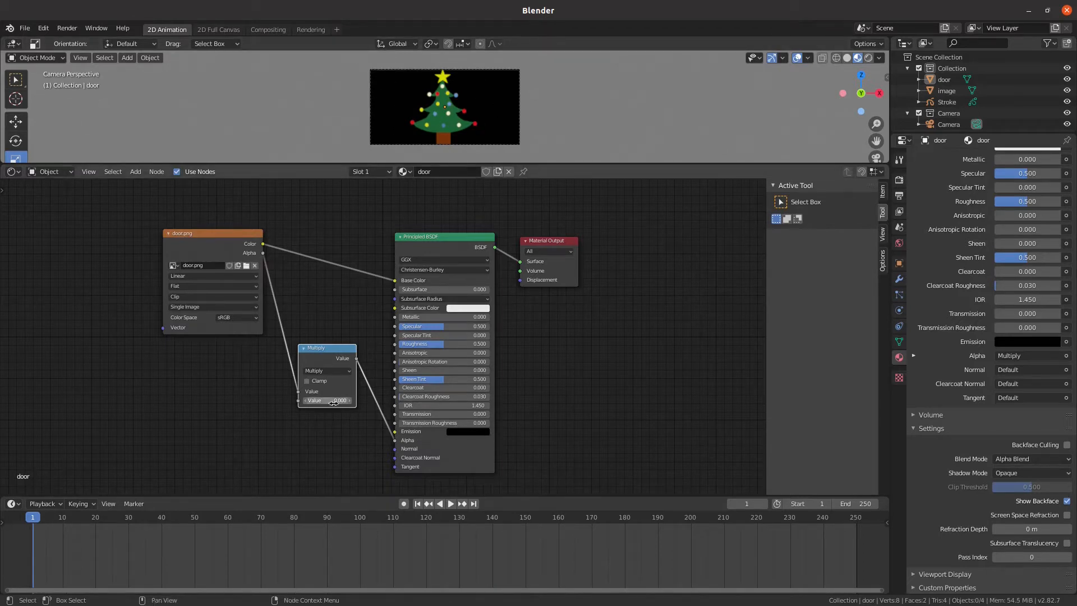
{"action": "type", "text": "1"}
{"action": "key", "text": "Return"}
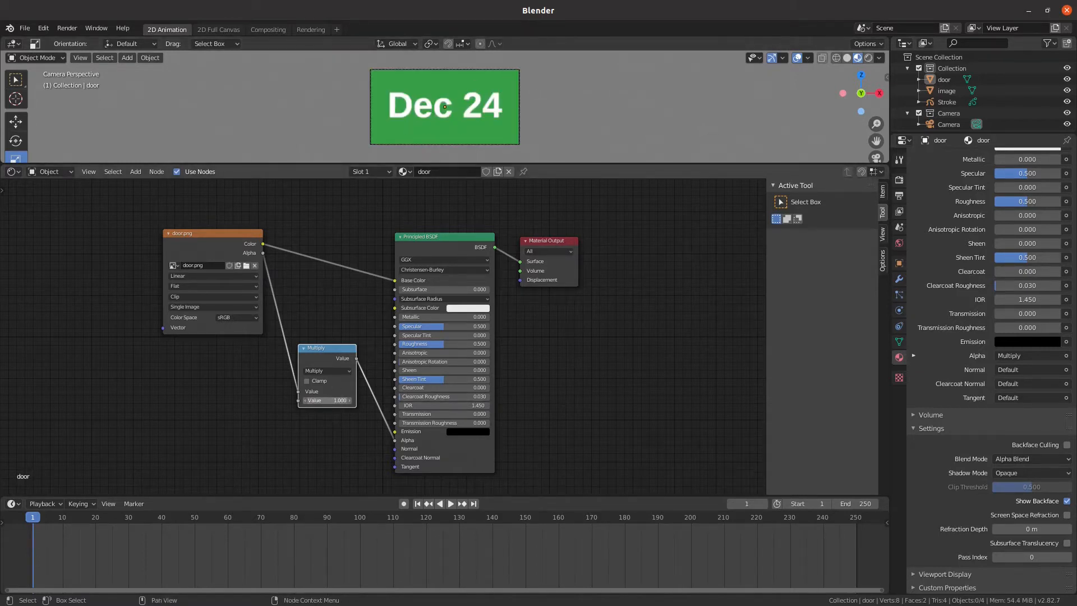
{"action": "left_click", "coordinate": [326, 400]}
{"action": "left_click", "coordinate": [203, 237]}
{"action": "left_click_drag", "start_coordinate": [203, 235], "coordinate": [194, 233]}
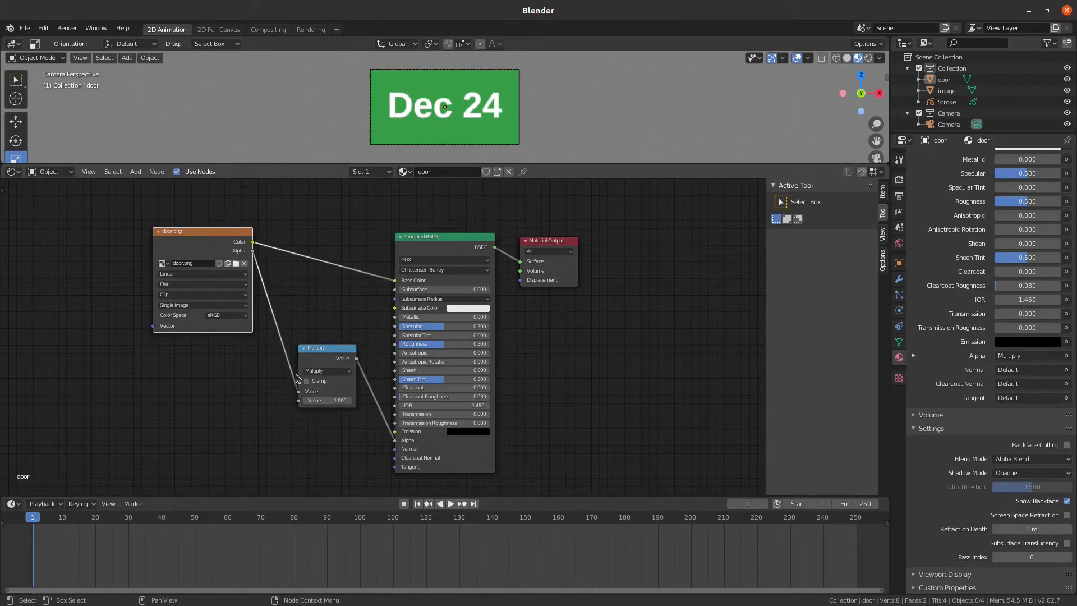
Step: Duplicate the door.png texture node, place the copy below the original, and load reveal.png into it
{"action": "left_click", "coordinate": [135, 172]}
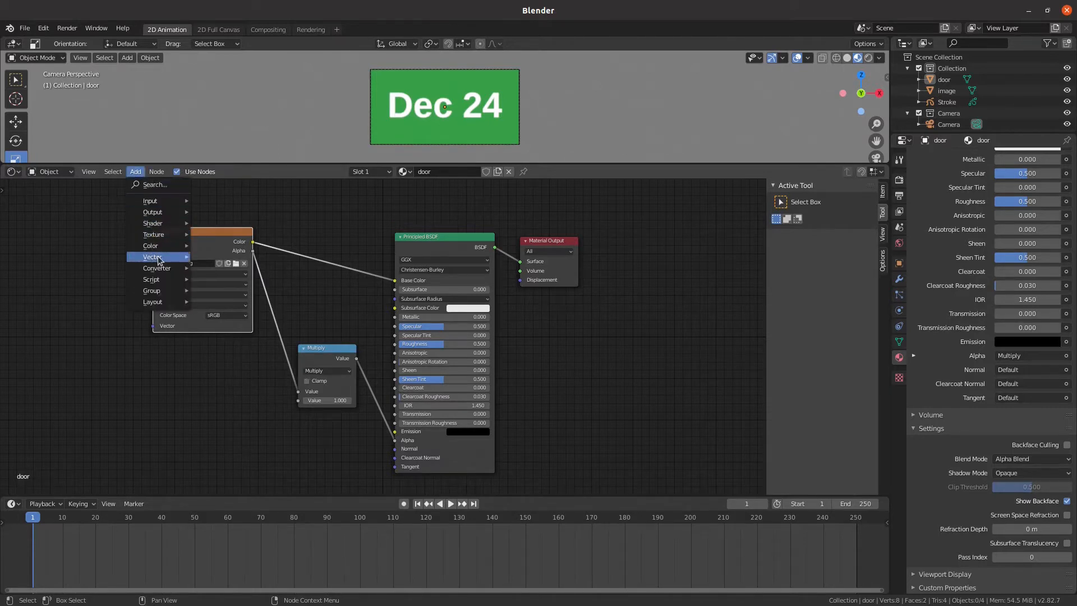
{"action": "mouse_move", "coordinate": [166, 235]}
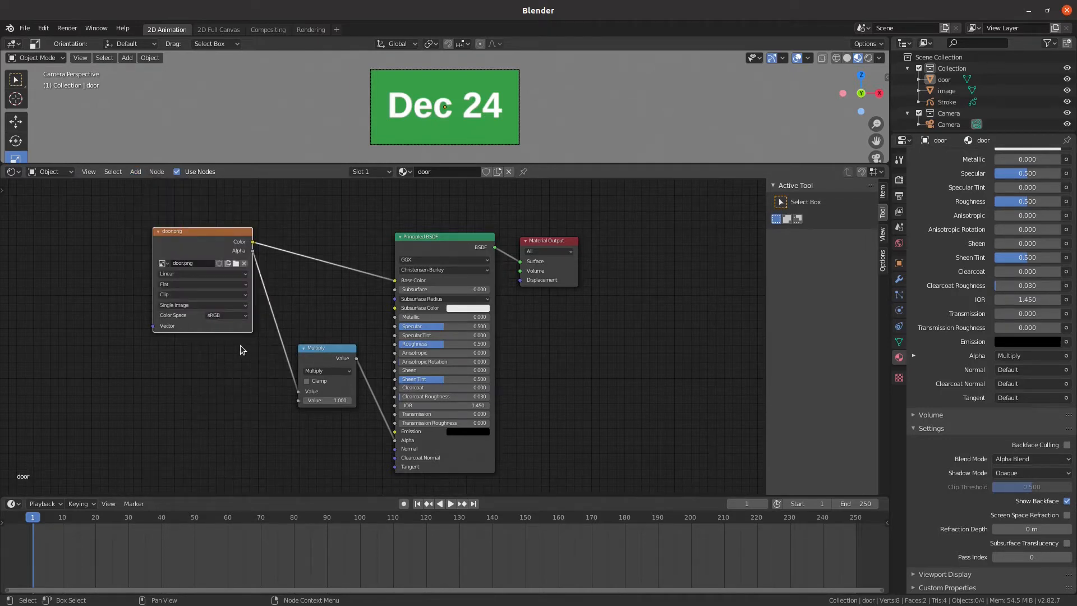
{"action": "right_click", "coordinate": [190, 230]}
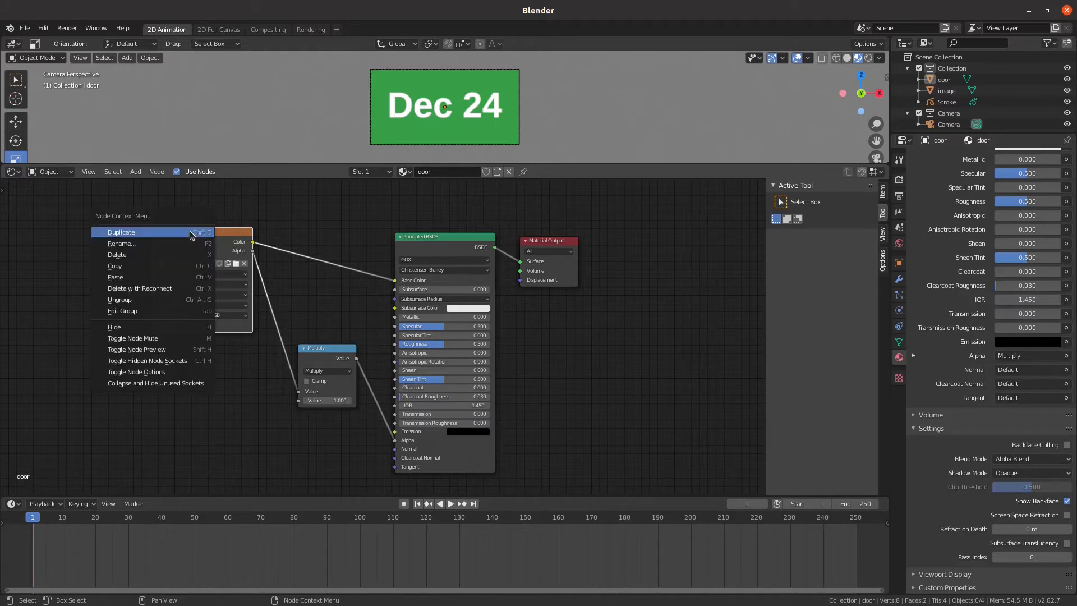
{"action": "left_click", "coordinate": [186, 232]}
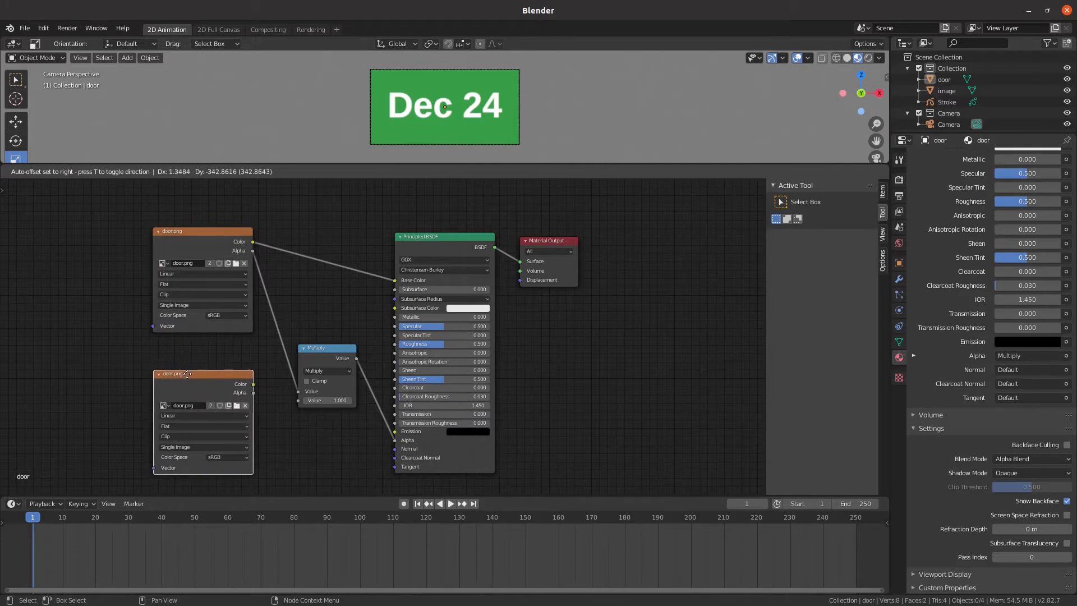
{"action": "left_click", "coordinate": [187, 373]}
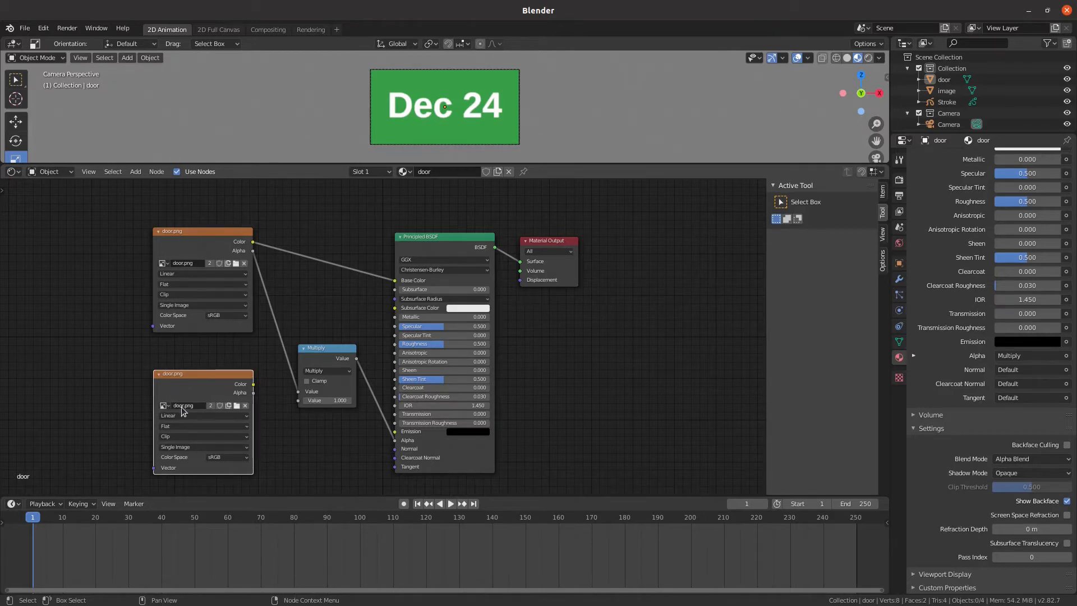
{"action": "left_click", "coordinate": [236, 406]}
{"action": "left_click", "coordinate": [434, 141]}
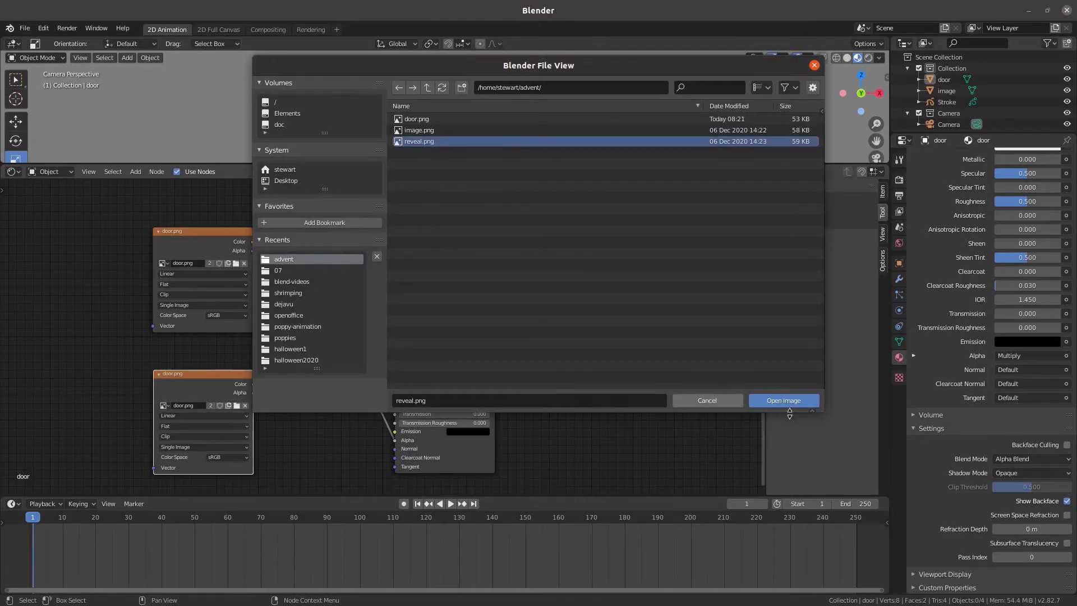
{"action": "left_click", "coordinate": [787, 402]}
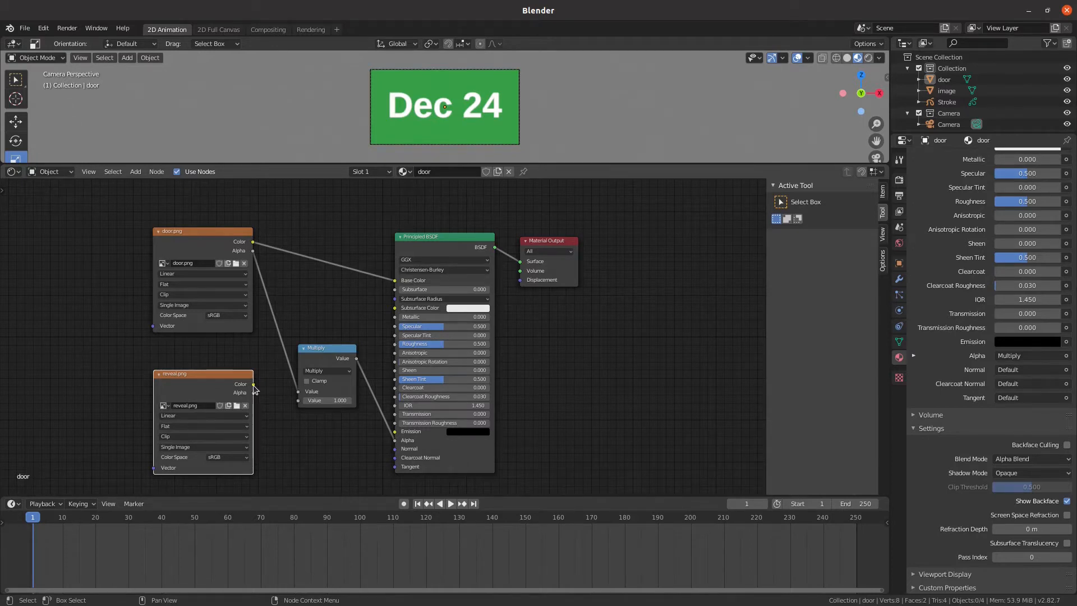
Step: Move both texture nodes farther from the Multiply node and connect the reveal.png Color output to its second value
{"action": "left_click_drag", "start_coordinate": [200, 372], "coordinate": [141, 373]}
{"action": "left_click_drag", "start_coordinate": [176, 231], "coordinate": [112, 228]}
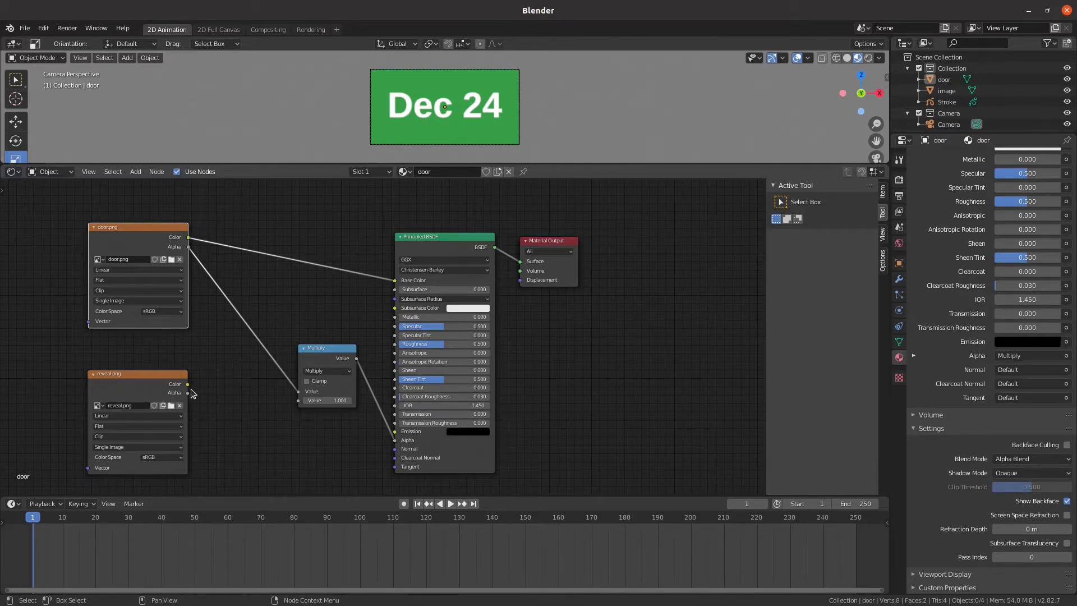
{"action": "left_click_drag", "start_coordinate": [187, 385], "coordinate": [299, 401]}
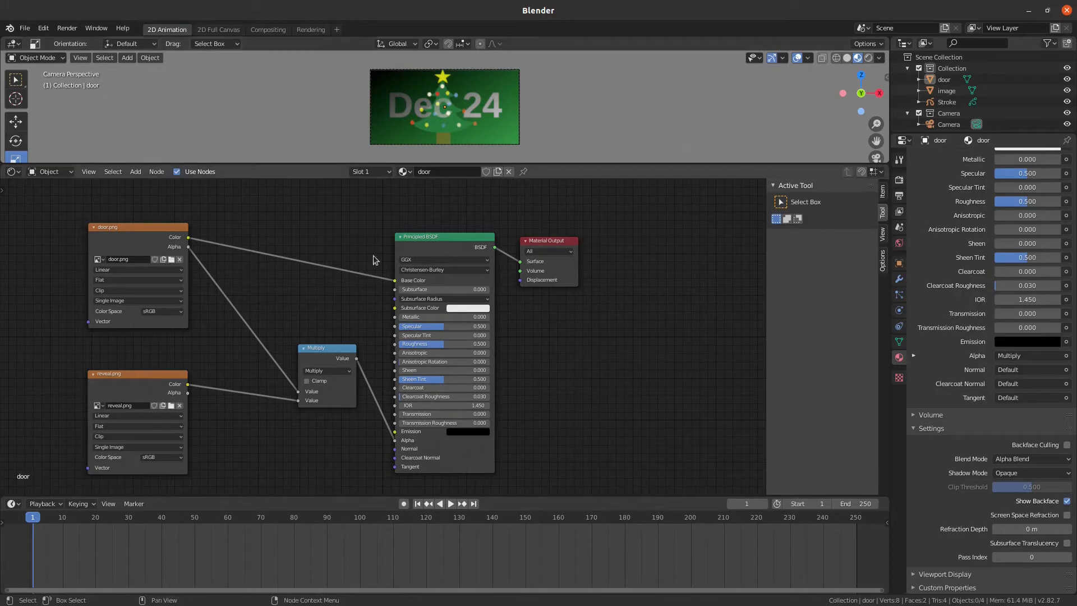
Step: Insert a Math node into the link between reveal.png Color and the Multiply node, set to Less Than
{"action": "left_click", "coordinate": [136, 173]}
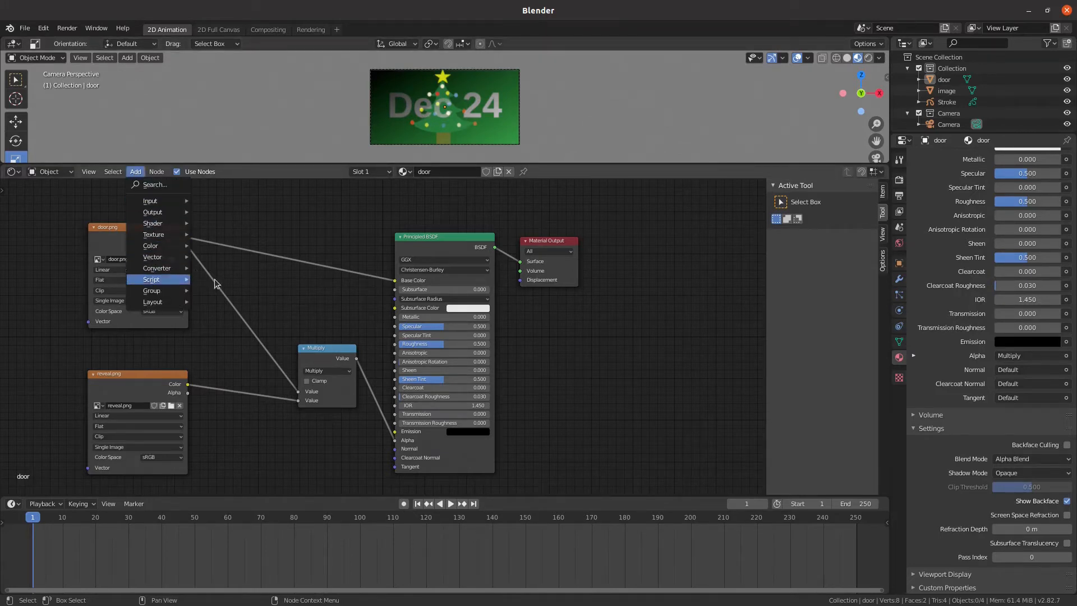
{"action": "mouse_move", "coordinate": [164, 272]}
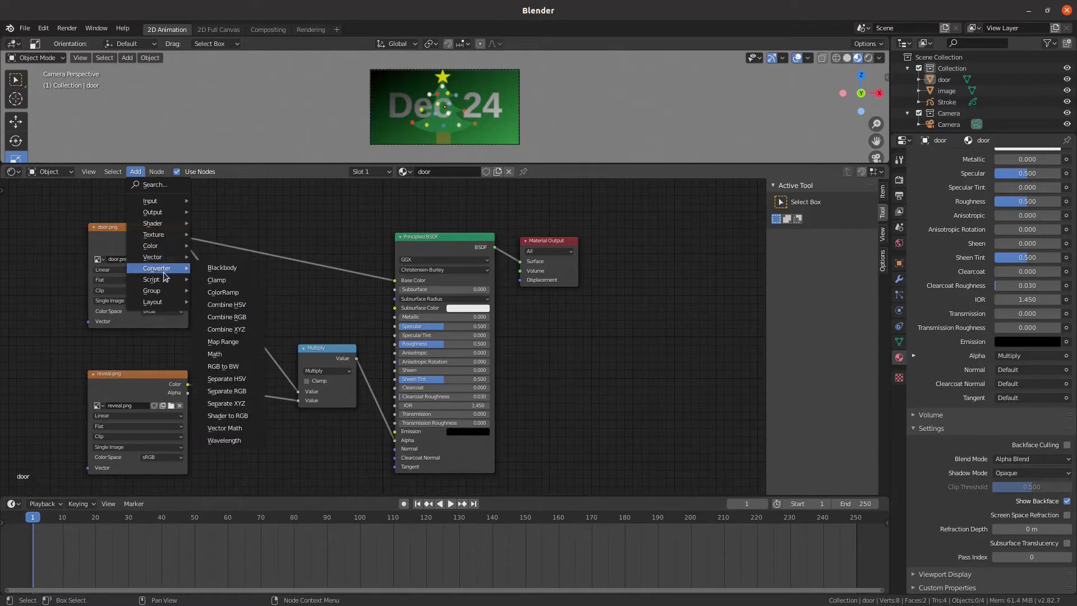
{"action": "left_click", "coordinate": [223, 354]}
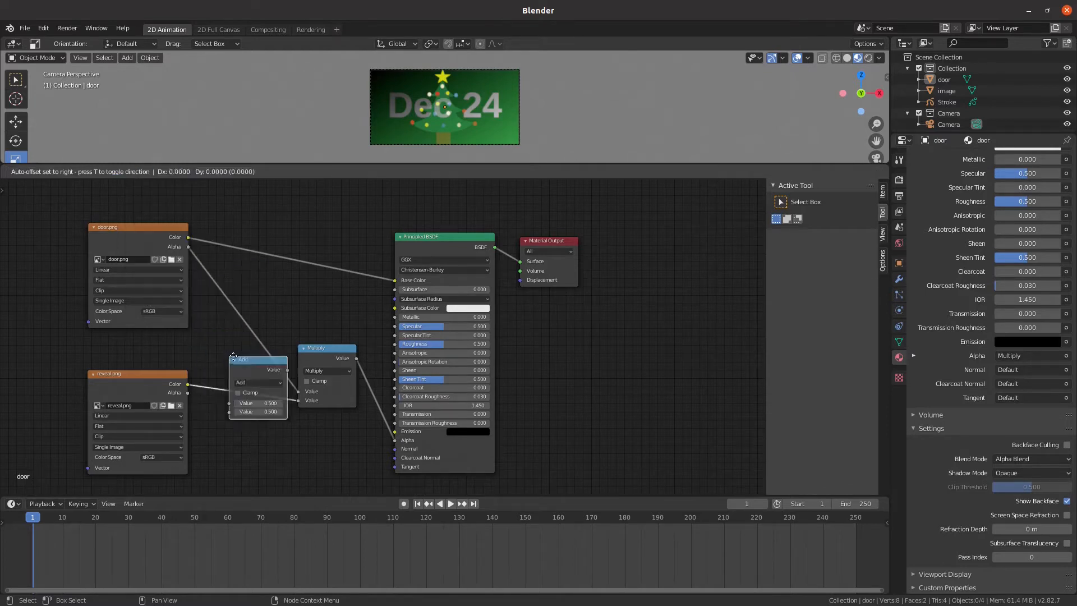
{"action": "left_click", "coordinate": [218, 386]}
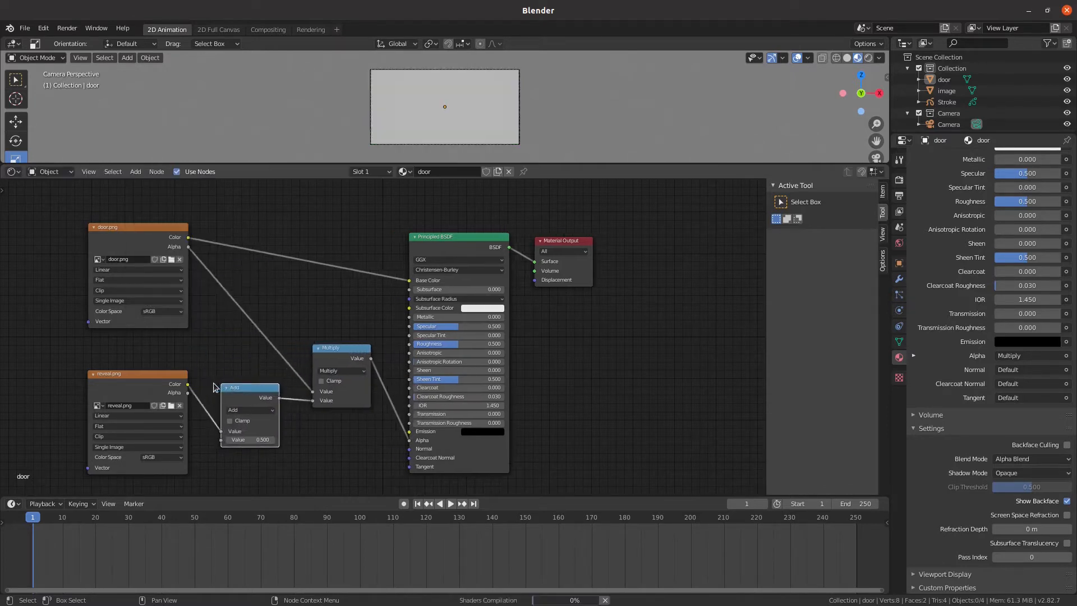
{"action": "left_click", "coordinate": [252, 410]}
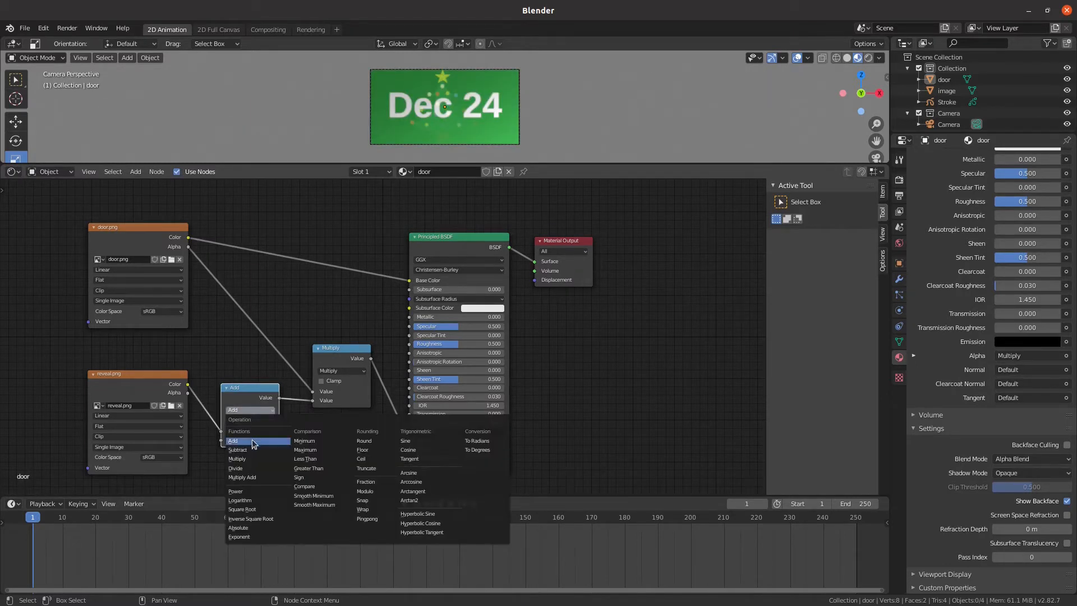
{"action": "left_click", "coordinate": [321, 460]}
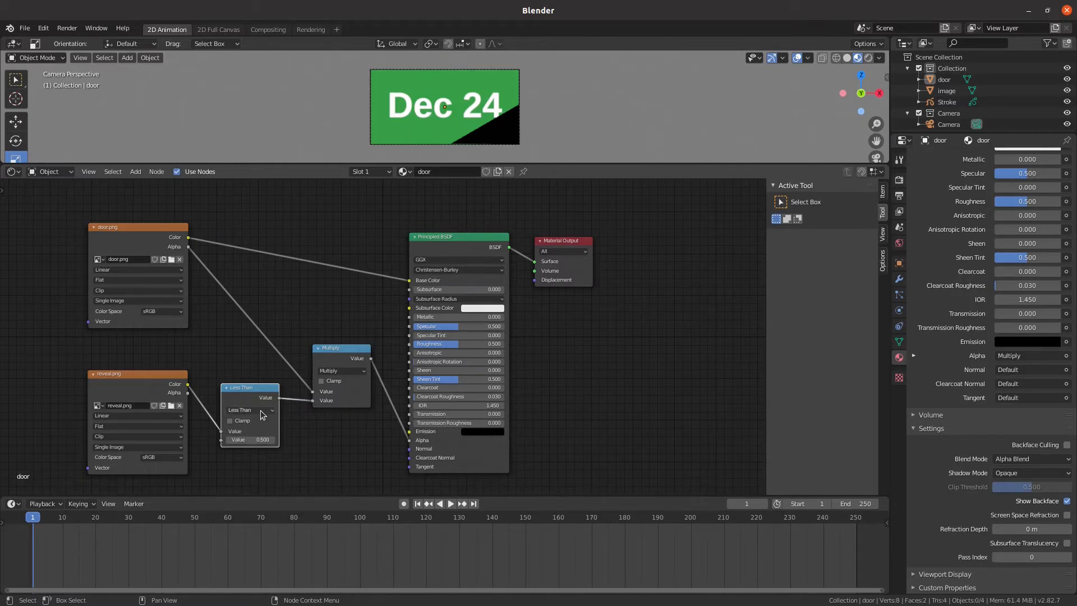
Step: Test the door reveal with the Less Than node's second value at 1, 0.8 and 0.6
{"action": "left_click", "coordinate": [258, 440]}
{"action": "type", "text": "1"}
{"action": "key", "text": "Return"}
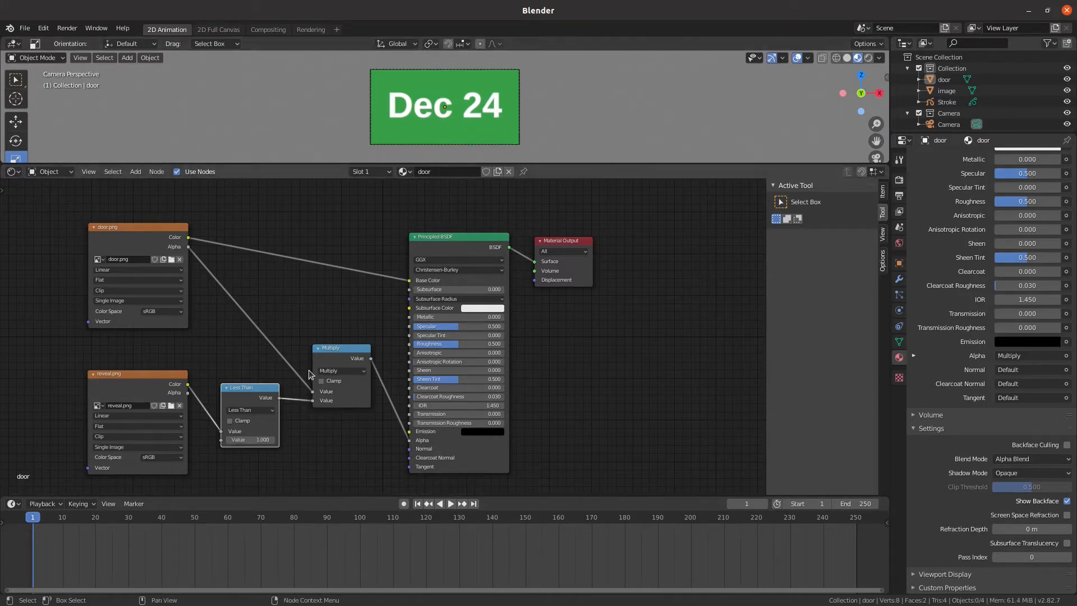
{"action": "left_click", "coordinate": [250, 439]}
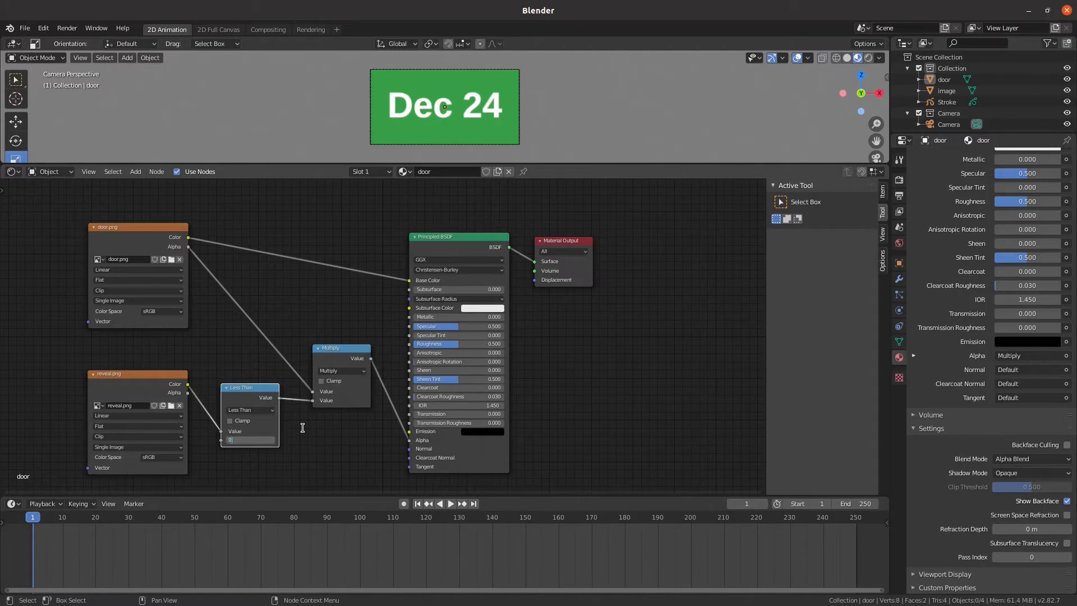
{"action": "key", "text": "Return"}
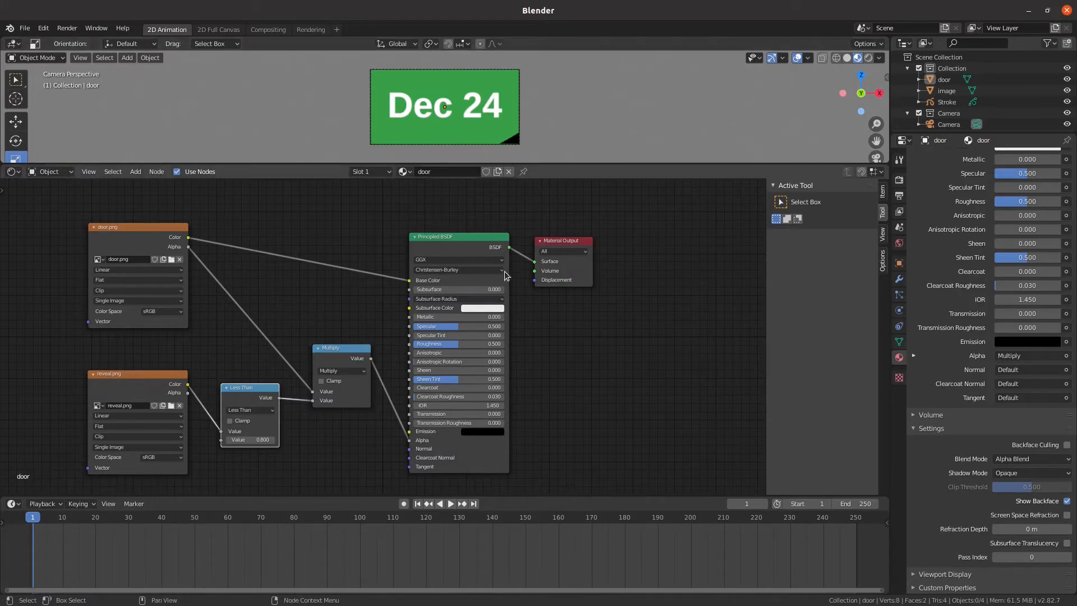
{"action": "left_click", "coordinate": [249, 439]}
{"action": "type", "text": "0."}
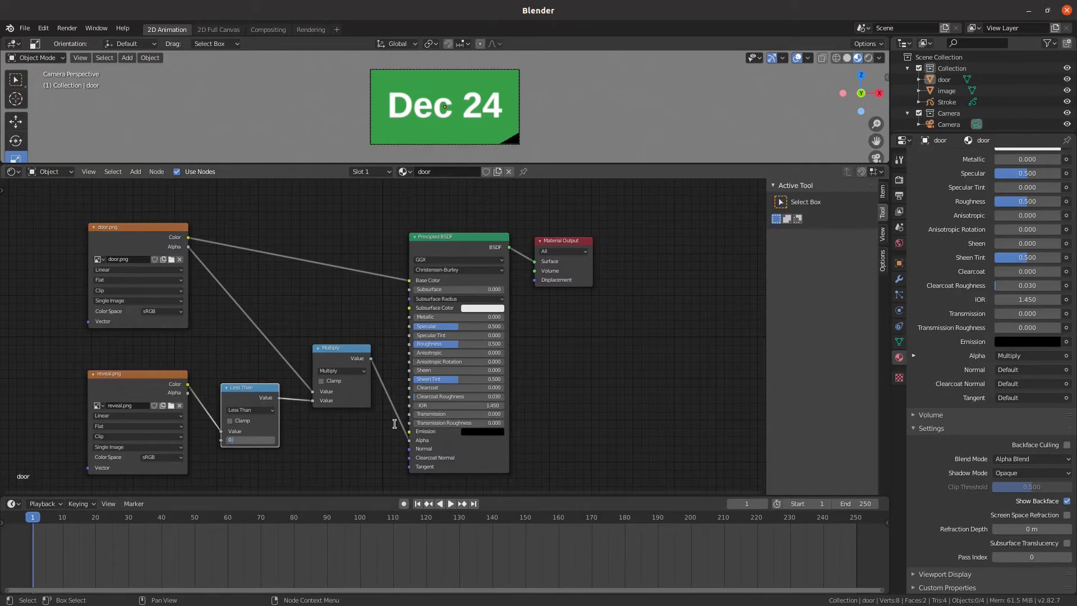
{"action": "type", "text": "6"}
{"action": "key", "text": "Return"}
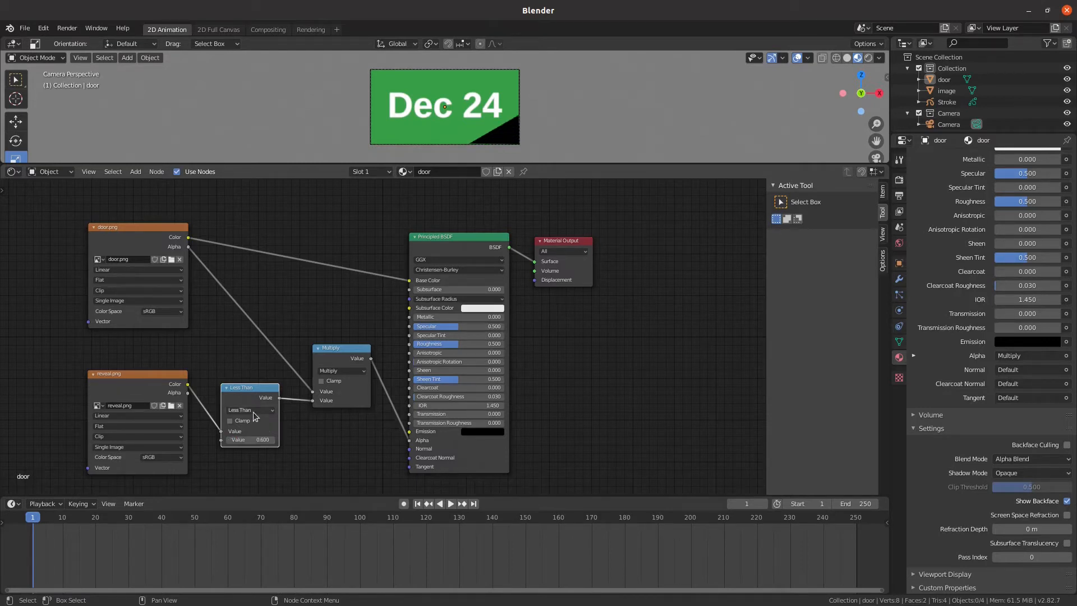
Step: Test the reveal further by lowering the Less Than node's second value to 0.5, 0.3, 0.2 and 0
{"action": "left_click", "coordinate": [252, 440]}
{"action": "key", "text": "Return"}
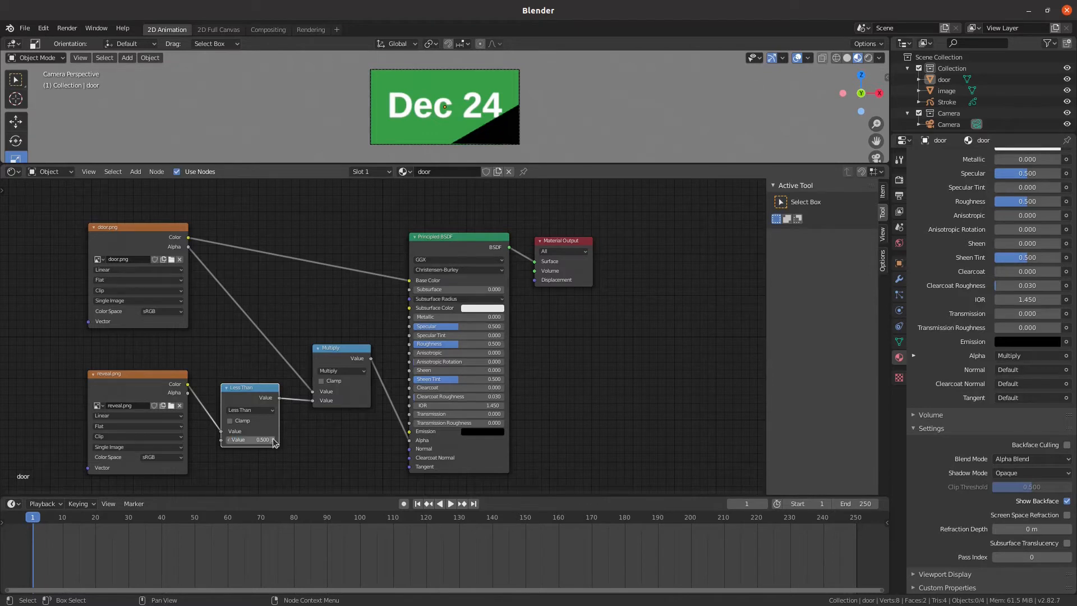
{"action": "left_click", "coordinate": [262, 440]}
{"action": "type", "text": "0.3"}
{"action": "key", "text": "Return"}
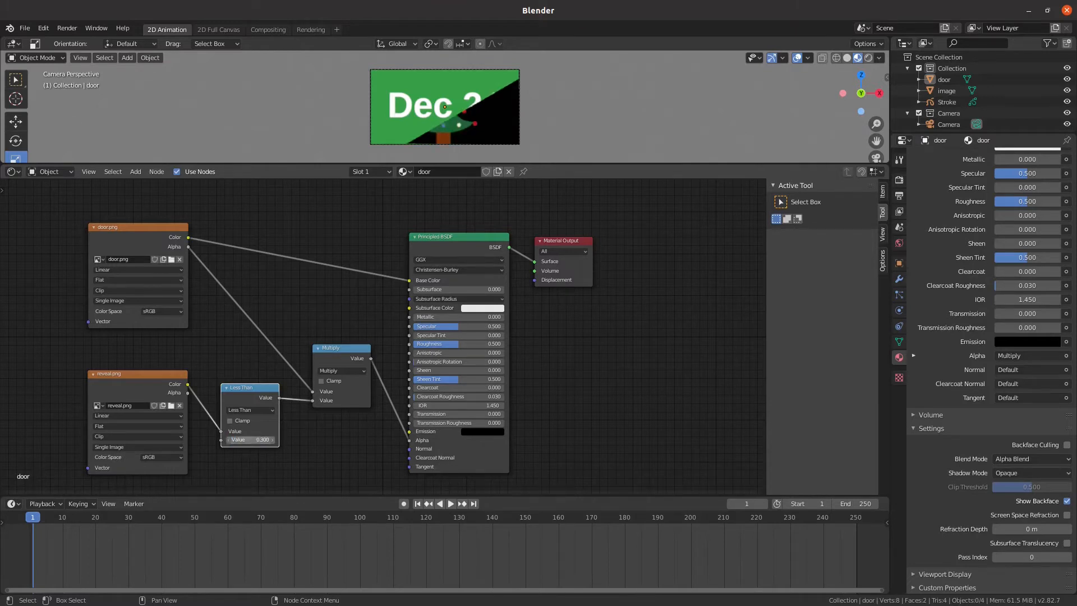
{"action": "left_click", "coordinate": [253, 440]}
{"action": "key", "text": "Return"}
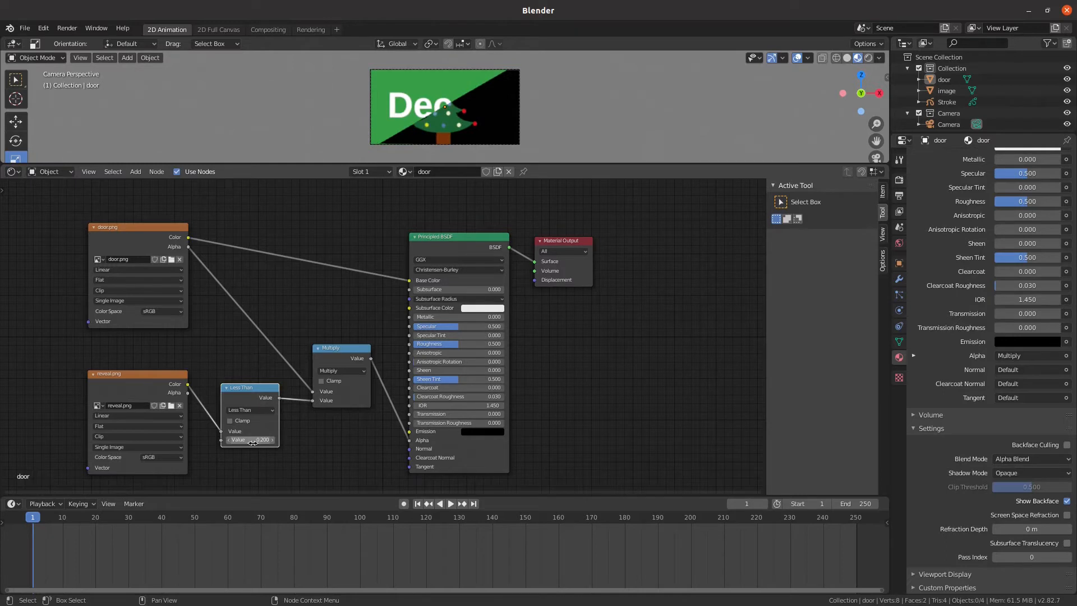
{"action": "left_click", "coordinate": [253, 441]}
{"action": "type", "text": "0"}
{"action": "key", "text": "Return"}
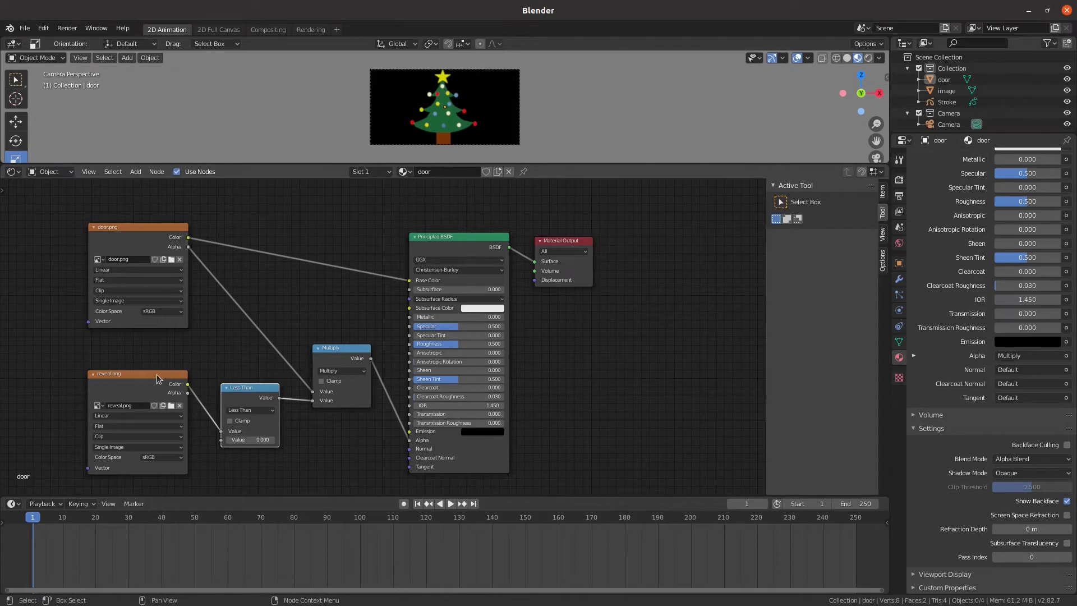
Step: Add a Value input node below the reveal.png texture node and label it reveal
{"action": "left_click_drag", "start_coordinate": [157, 374], "coordinate": [149, 364]}
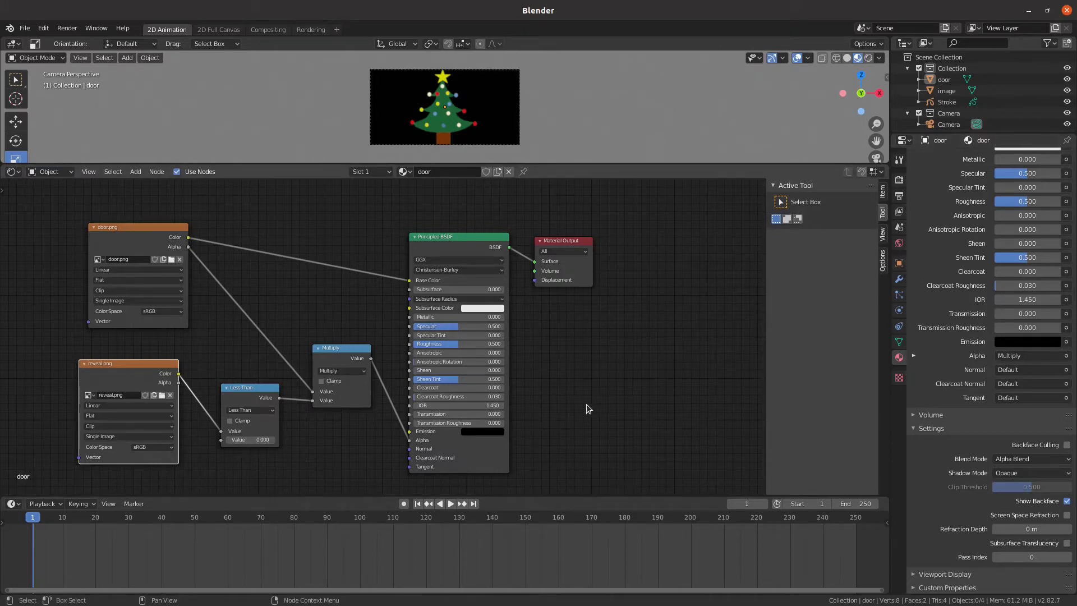
{"action": "middle_click_drag", "start_coordinate": [584, 406], "coordinate": [619, 342]}
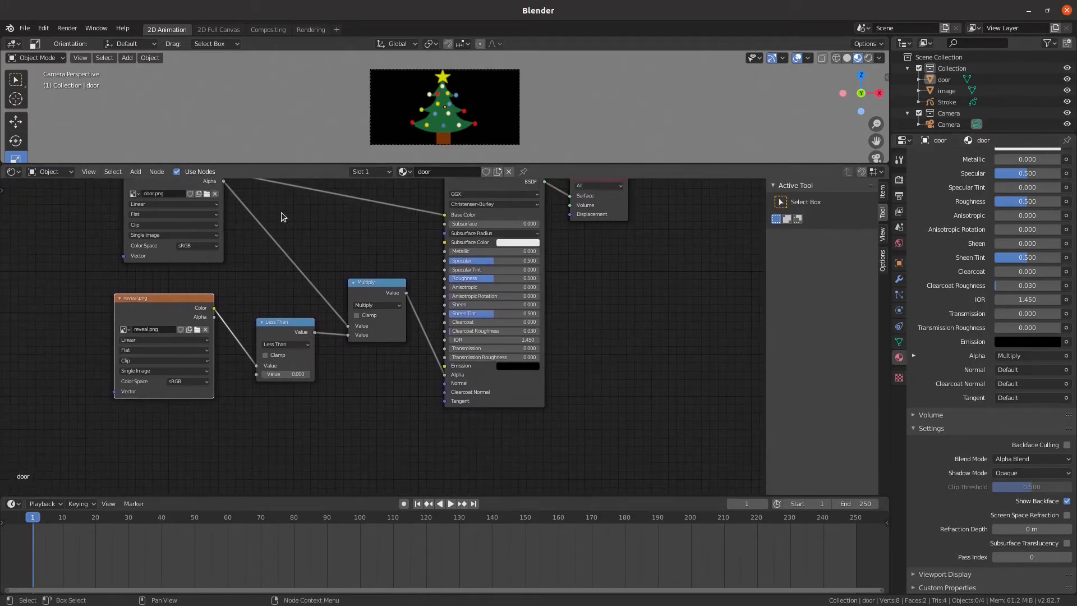
{"action": "left_click", "coordinate": [140, 172]}
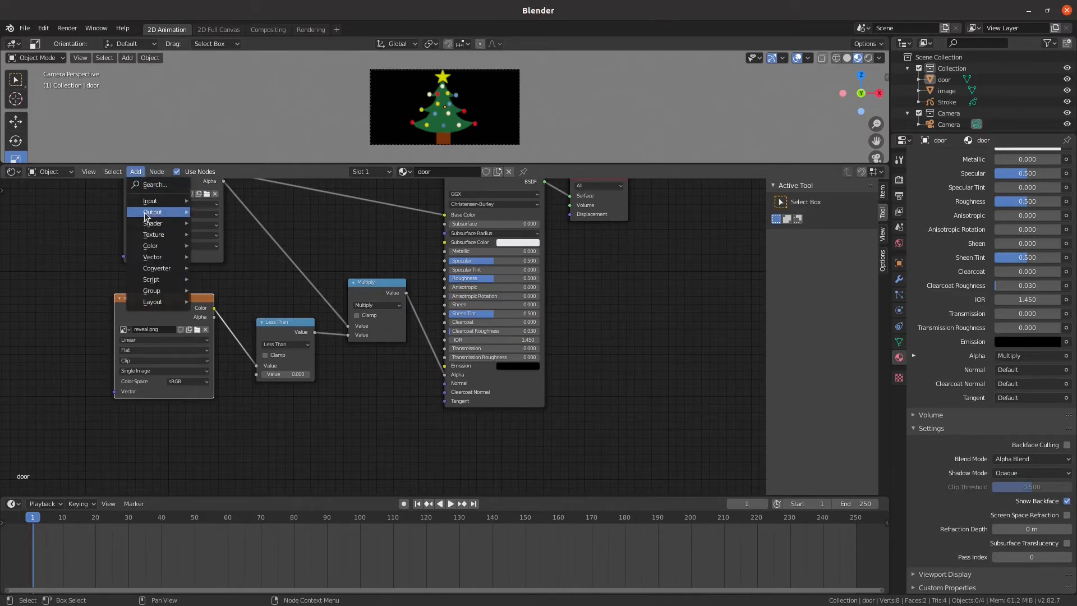
{"action": "mouse_move", "coordinate": [159, 202]}
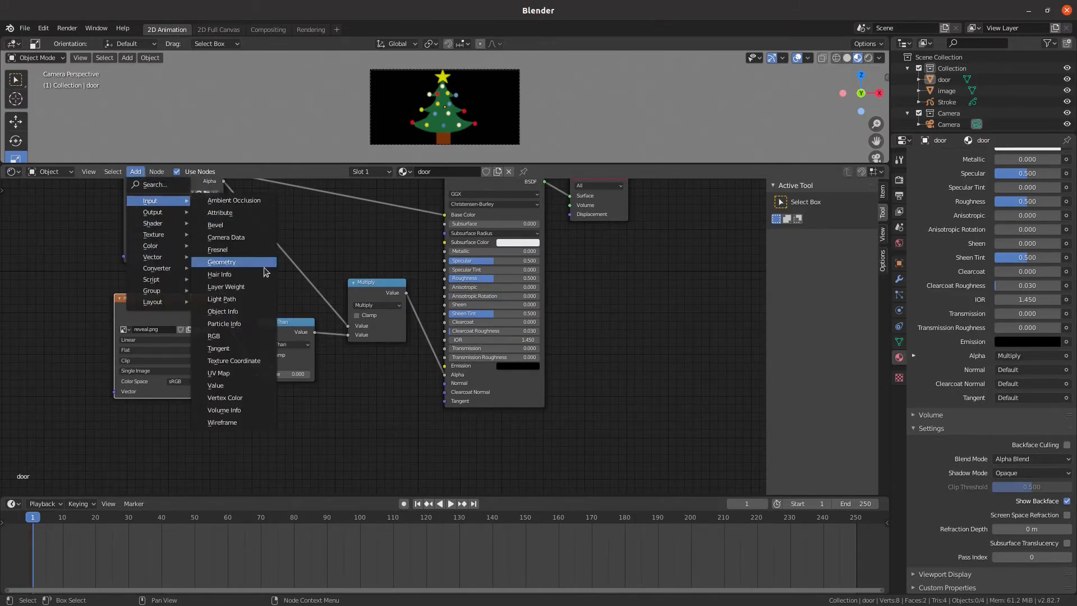
{"action": "left_click", "coordinate": [243, 391]}
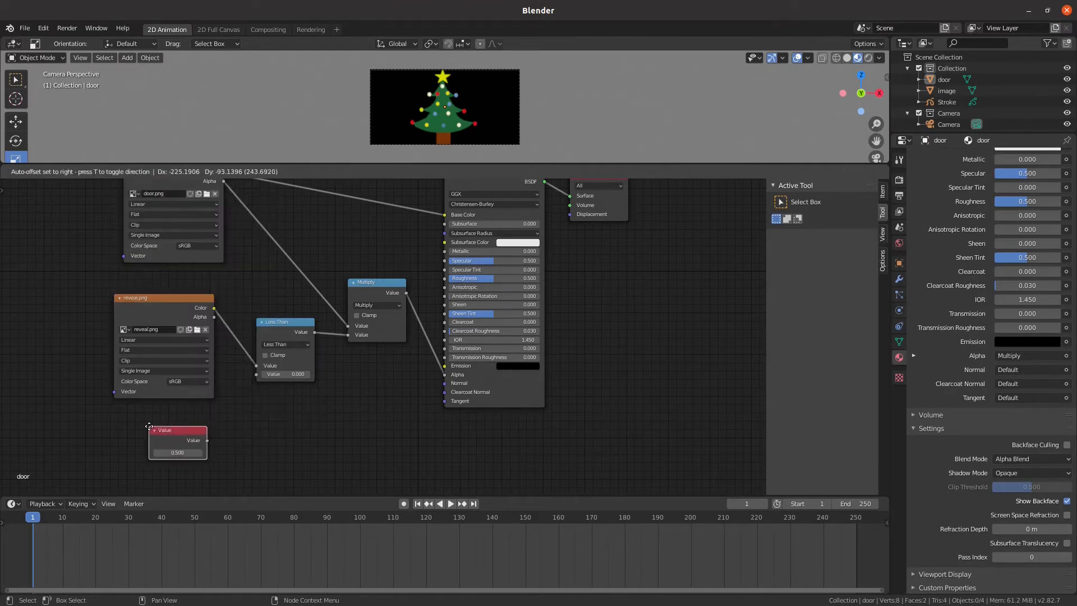
{"action": "left_click", "coordinate": [151, 430]}
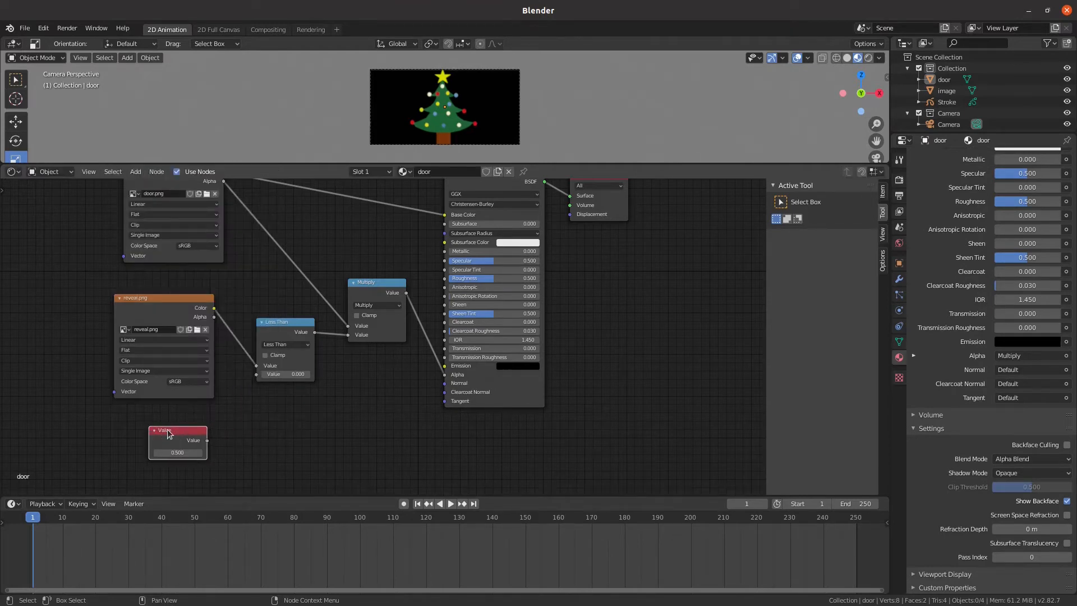
{"action": "right_click", "coordinate": [168, 434]}
{"action": "left_click", "coordinate": [167, 442]}
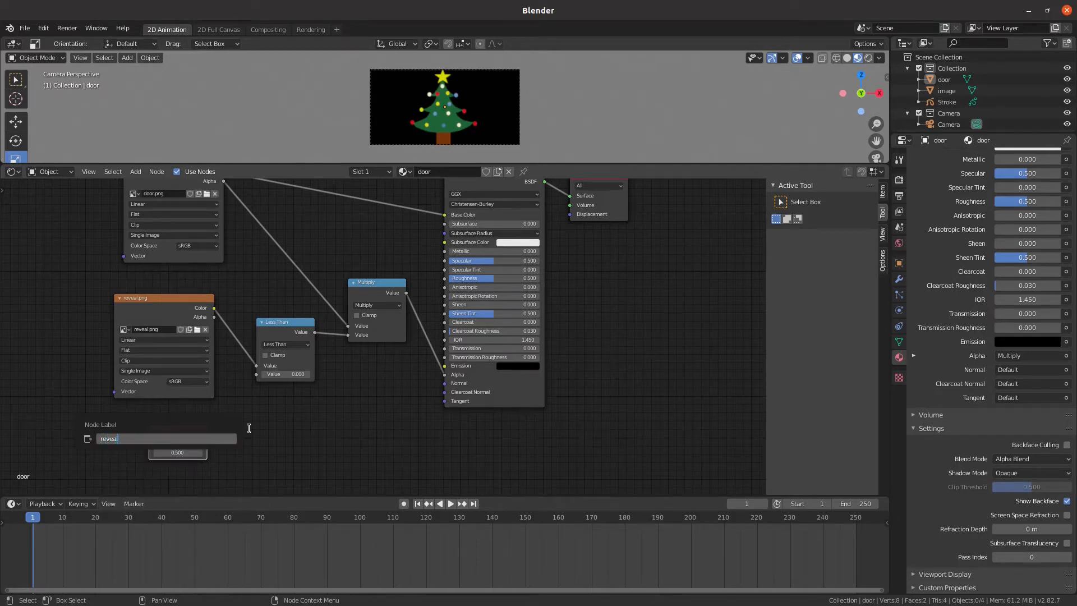
{"action": "key", "text": "Return"}
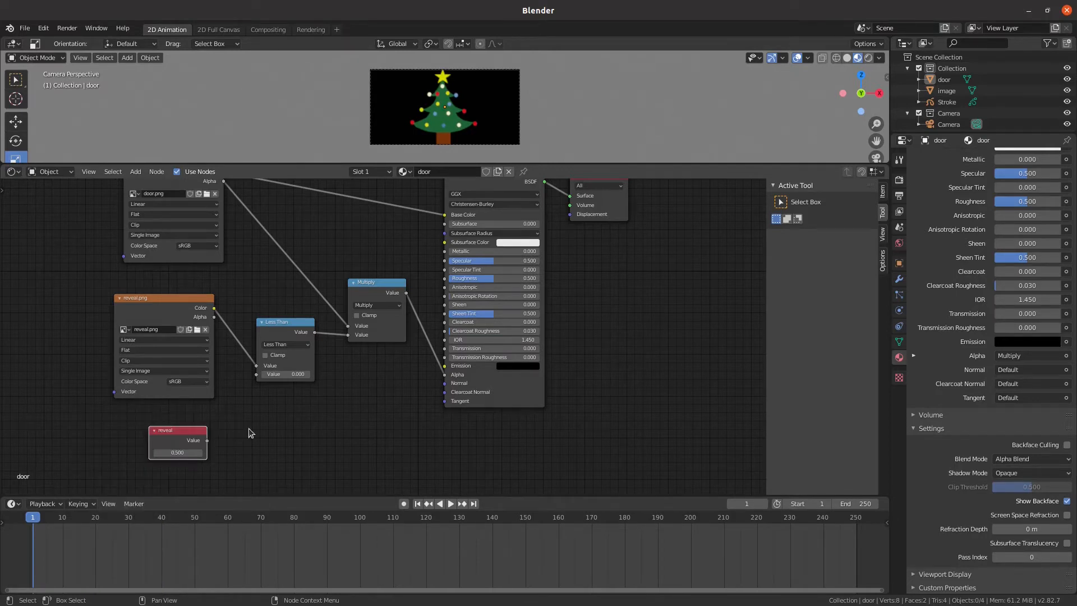
Step: Connect the reveal node's output to the Less Than node's second value and set the reveal value to 1
{"action": "left_click", "coordinate": [207, 441]}
{"action": "left_click_drag", "start_coordinate": [206, 440], "coordinate": [257, 374]}
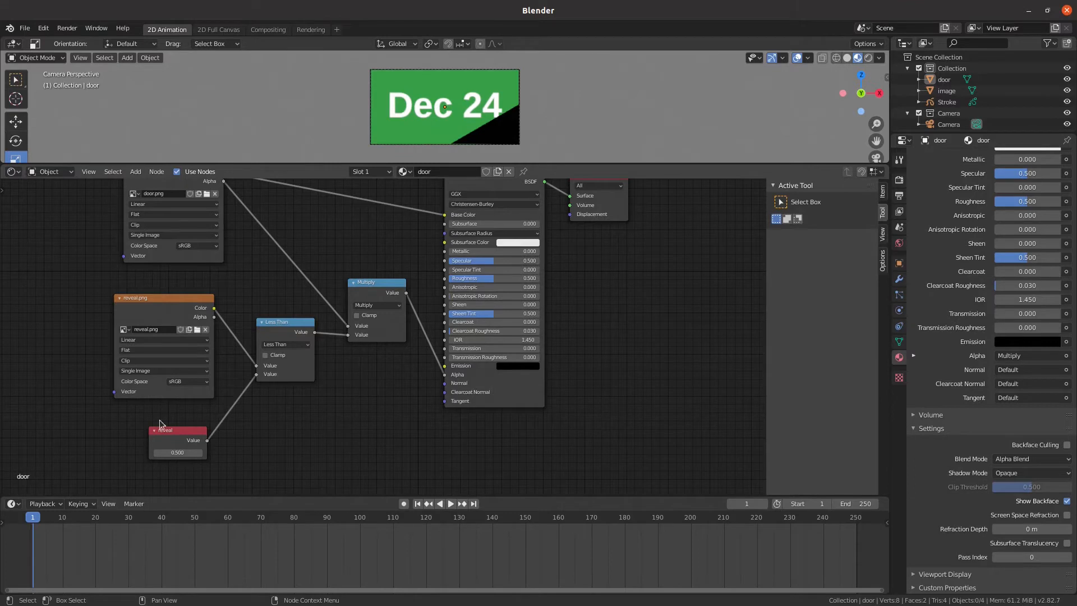
{"action": "left_click", "coordinate": [174, 453]}
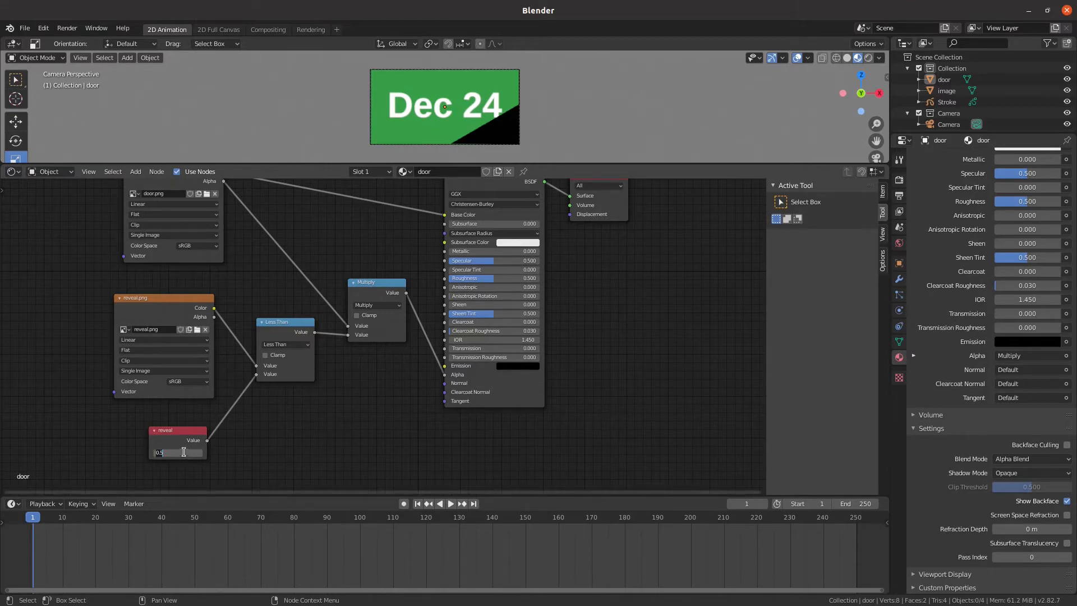
{"action": "type", "text": "1"}
{"action": "key", "text": "Return"}
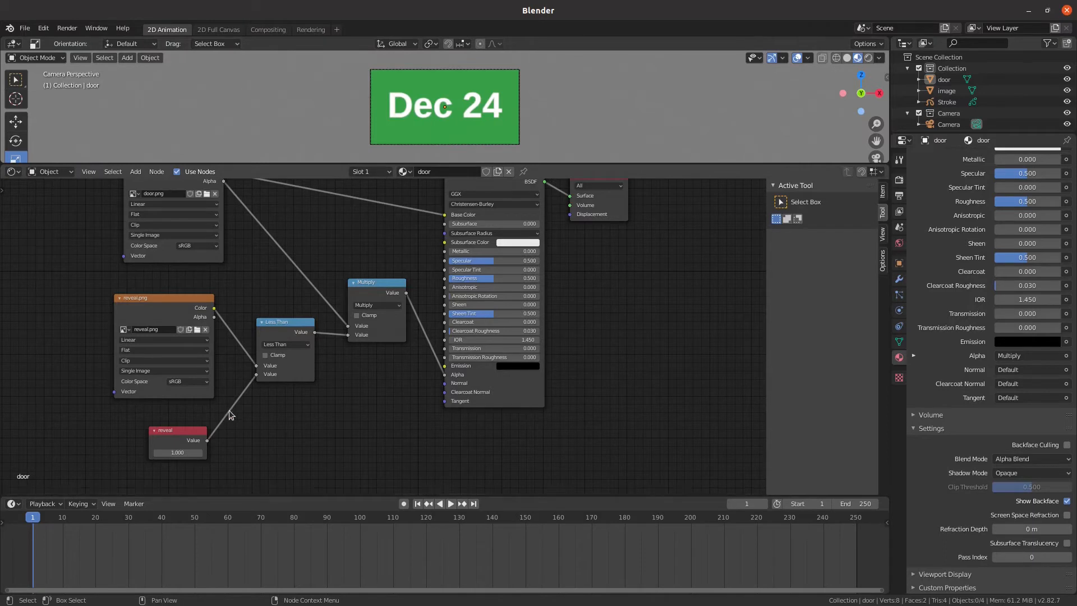
Step: Move the reveal node slightly farther from the Less Than node and make the door object active again after viewing the image material
{"action": "left_click_drag", "start_coordinate": [171, 434], "coordinate": [156, 439]}
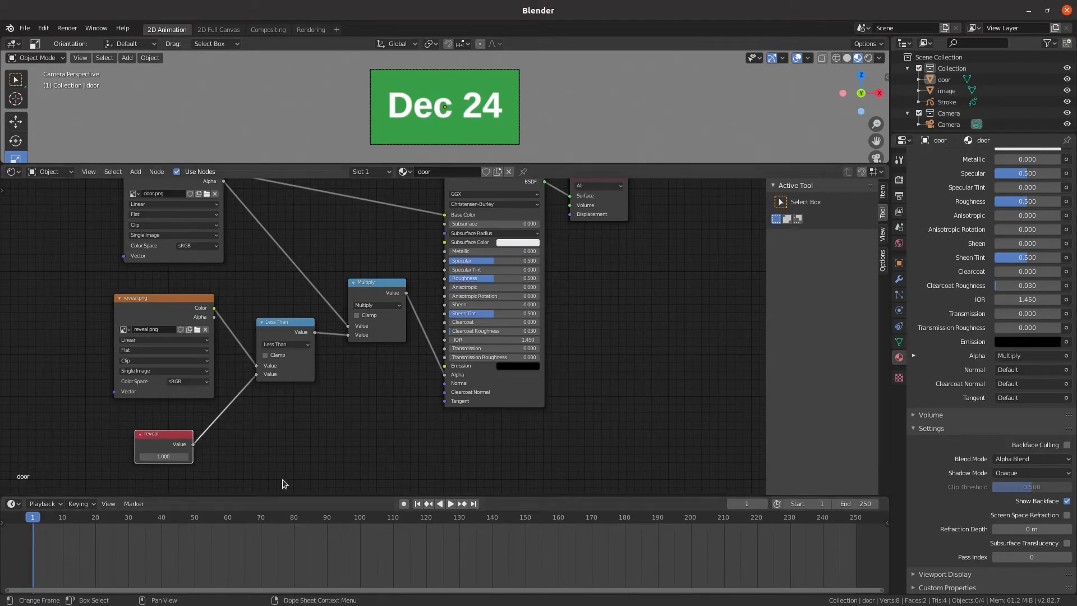
{"action": "left_click", "coordinate": [456, 90]}
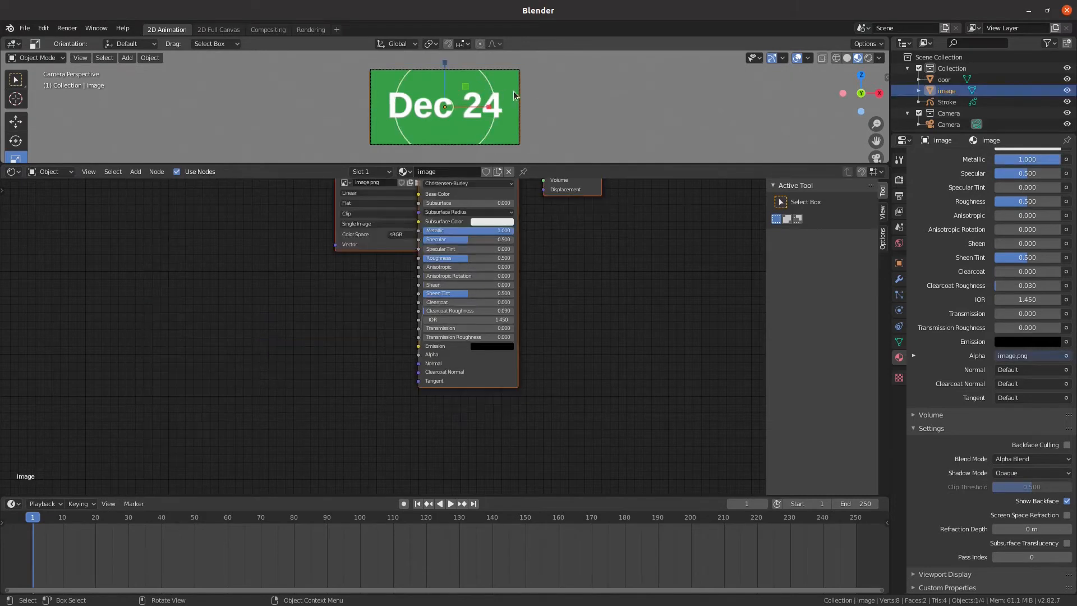
{"action": "key", "text": "Home"}
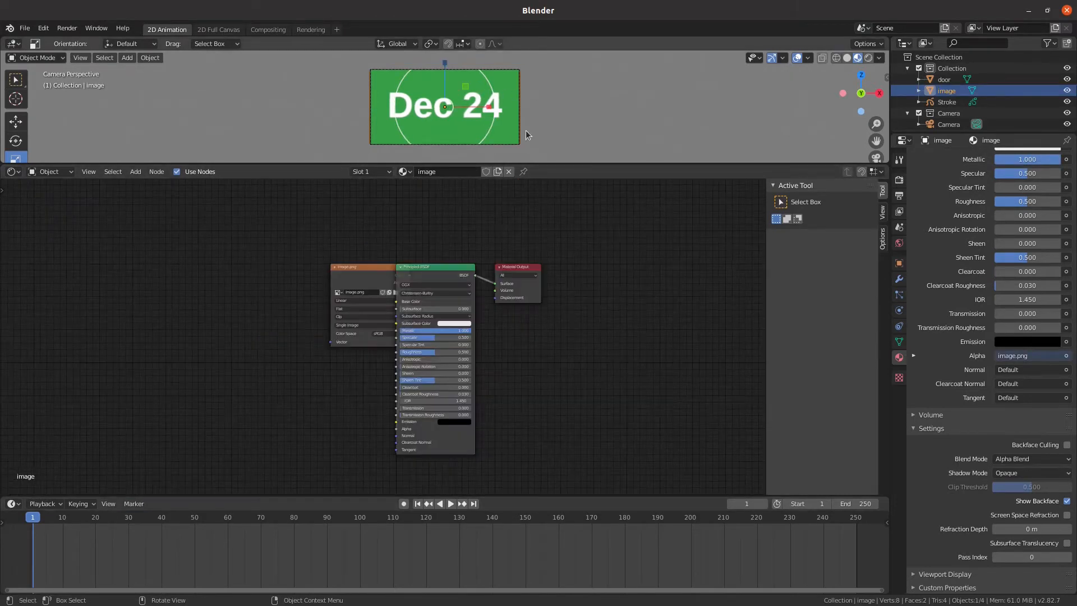
{"action": "left_click", "coordinate": [944, 79]}
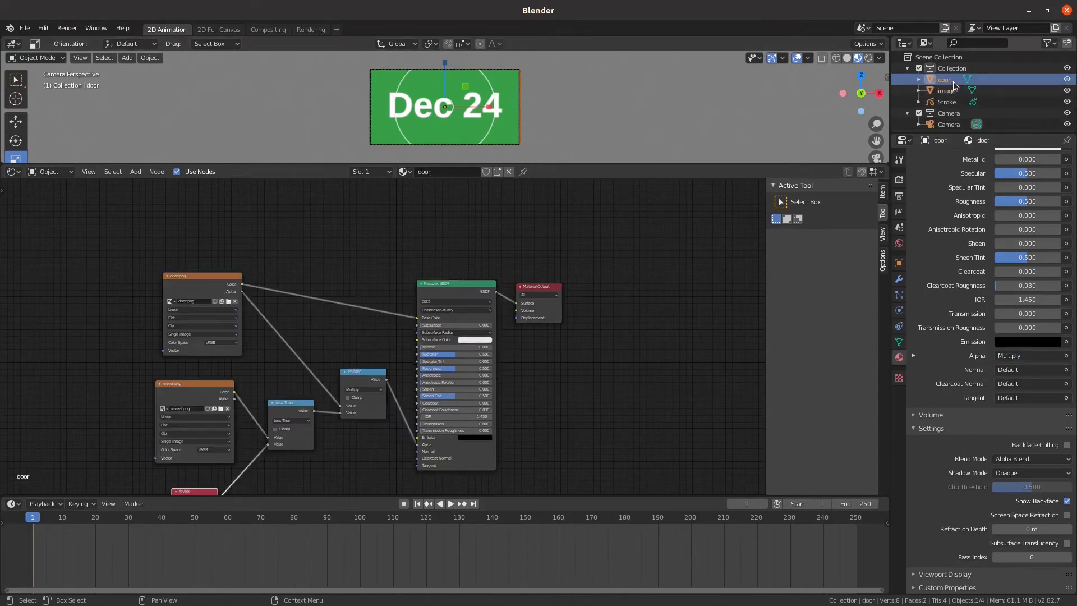
Step: Insert an object transform keyframe on the door at frame 1
{"action": "right_click", "coordinate": [505, 141]}
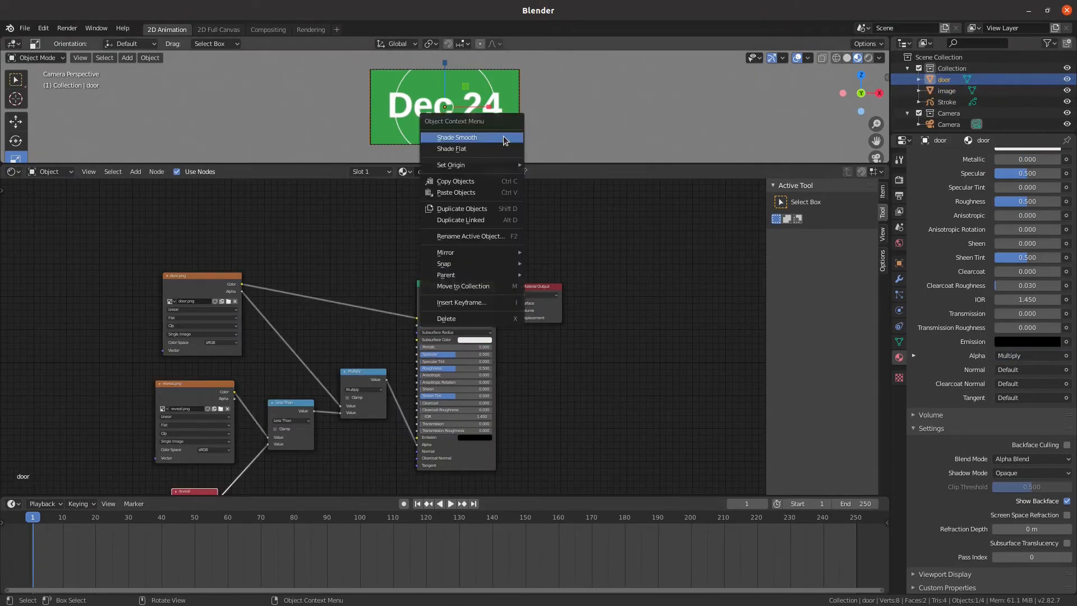
{"action": "left_click", "coordinate": [498, 303]}
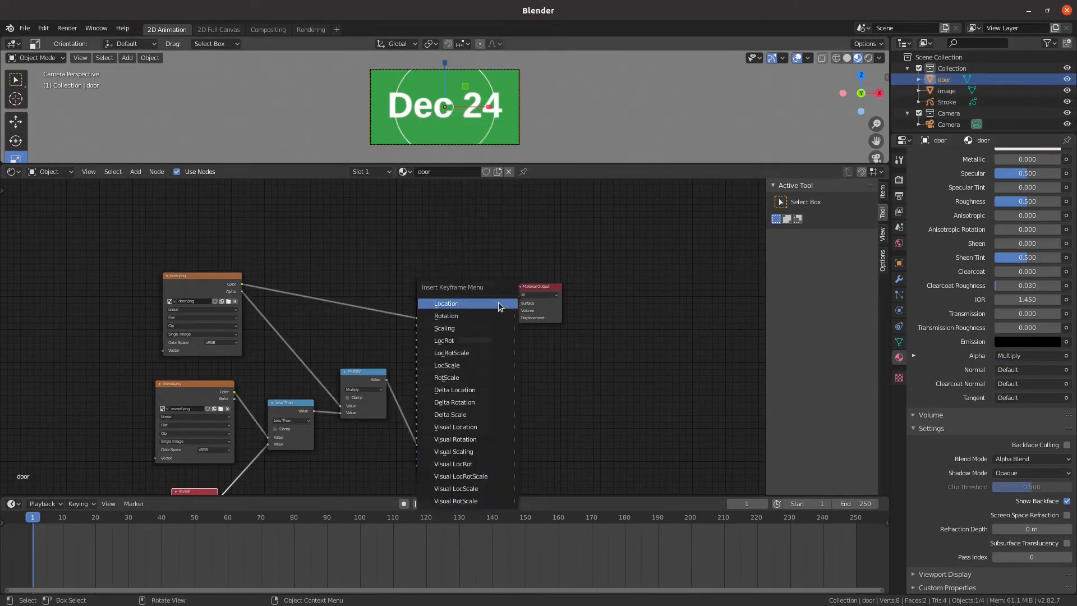
{"action": "right_click", "coordinate": [505, 132]}
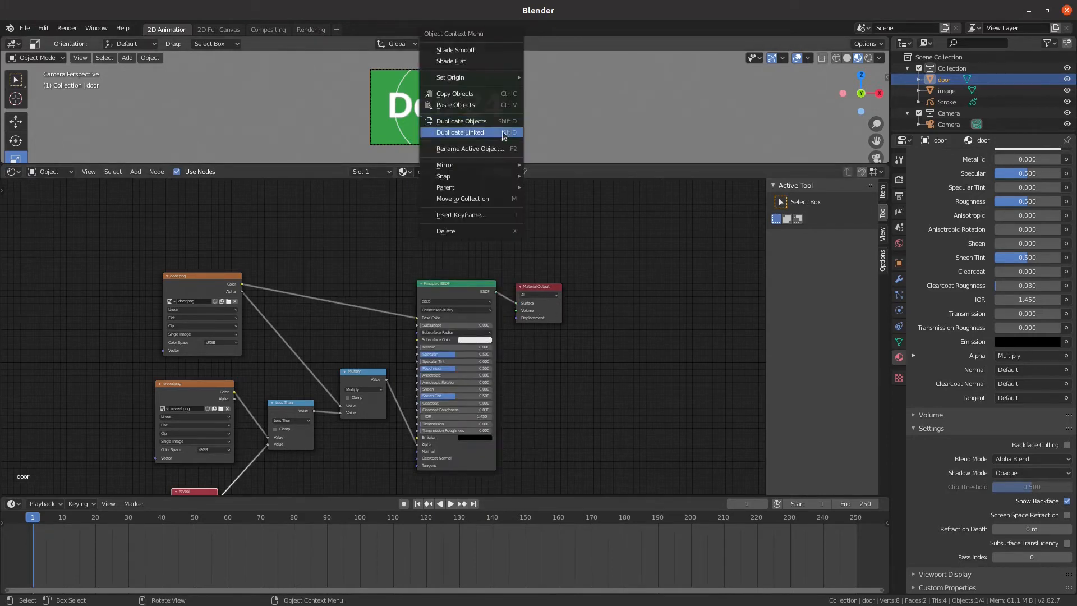
{"action": "left_click", "coordinate": [503, 215]}
{"action": "left_click", "coordinate": [482, 210]}
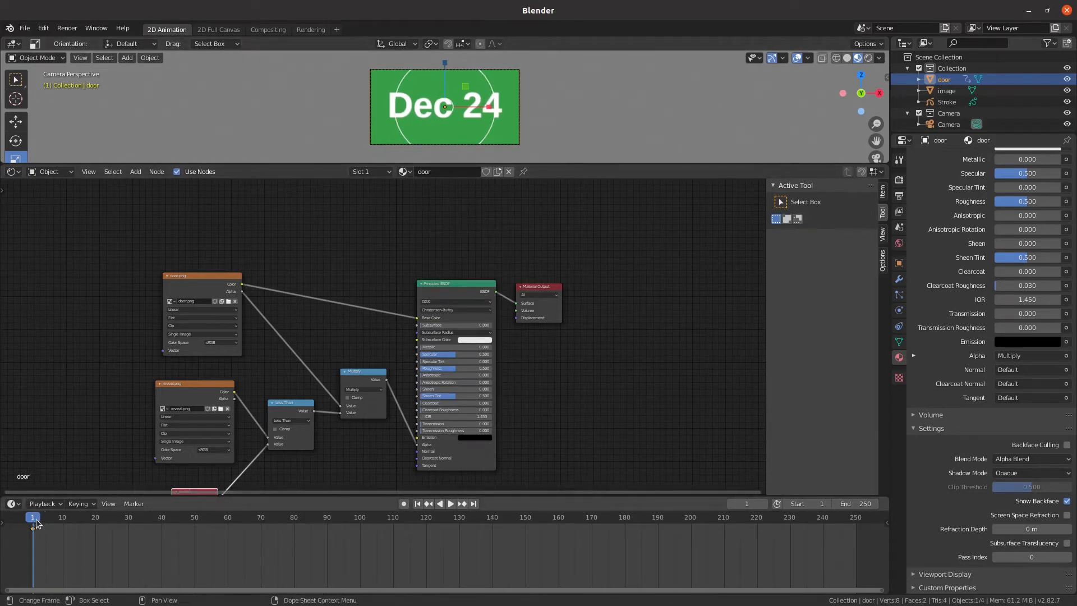
Step: Insert a keyframe at frame 20 for the reveal node's value of 1
{"action": "key", "text": "space"}
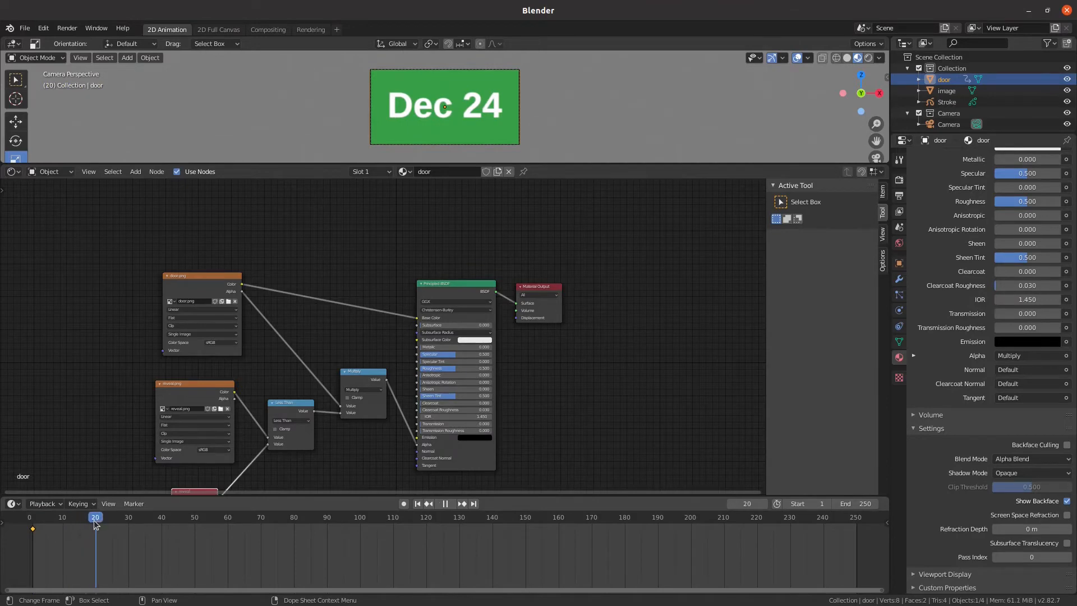
{"action": "key", "text": "space"}
{"action": "middle_click_drag", "start_coordinate": [318, 463], "coordinate": [382, 379]}
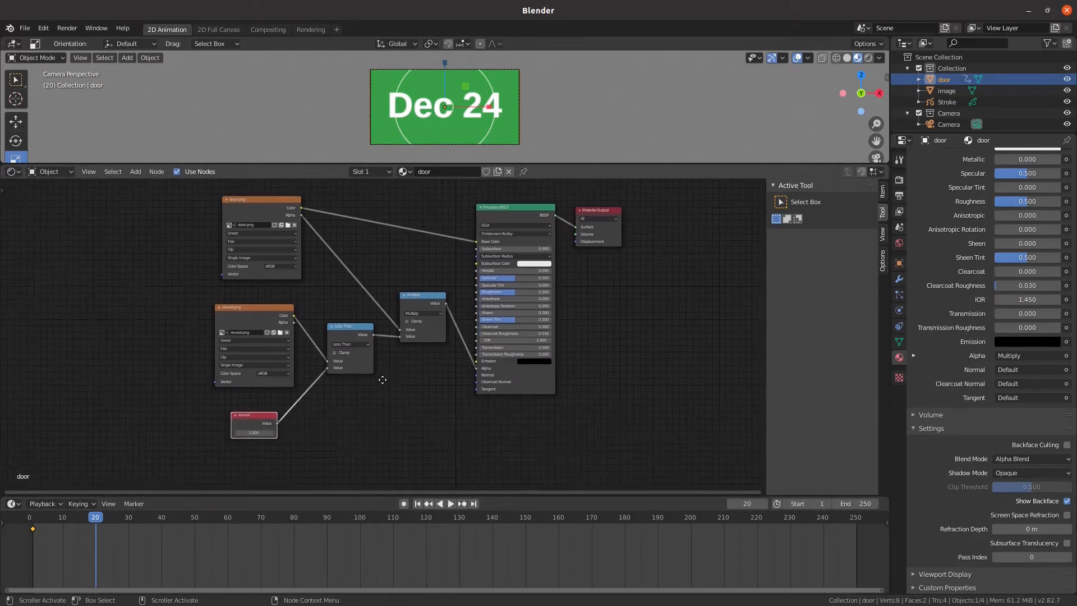
{"action": "scroll", "coordinate": [287, 406], "scroll_direction": "up", "scroll_amount": 3}
{"action": "middle_click_drag", "start_coordinate": [291, 428], "coordinate": [395, 370]}
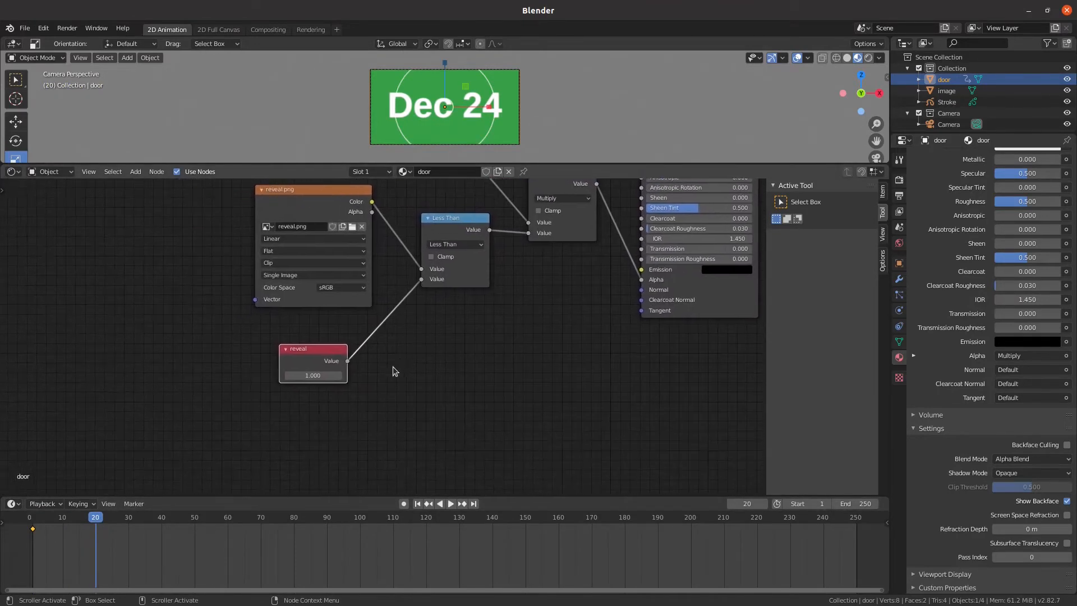
{"action": "scroll", "coordinate": [359, 362], "scroll_direction": "up", "scroll_amount": 1}
{"action": "right_click", "coordinate": [293, 349]}
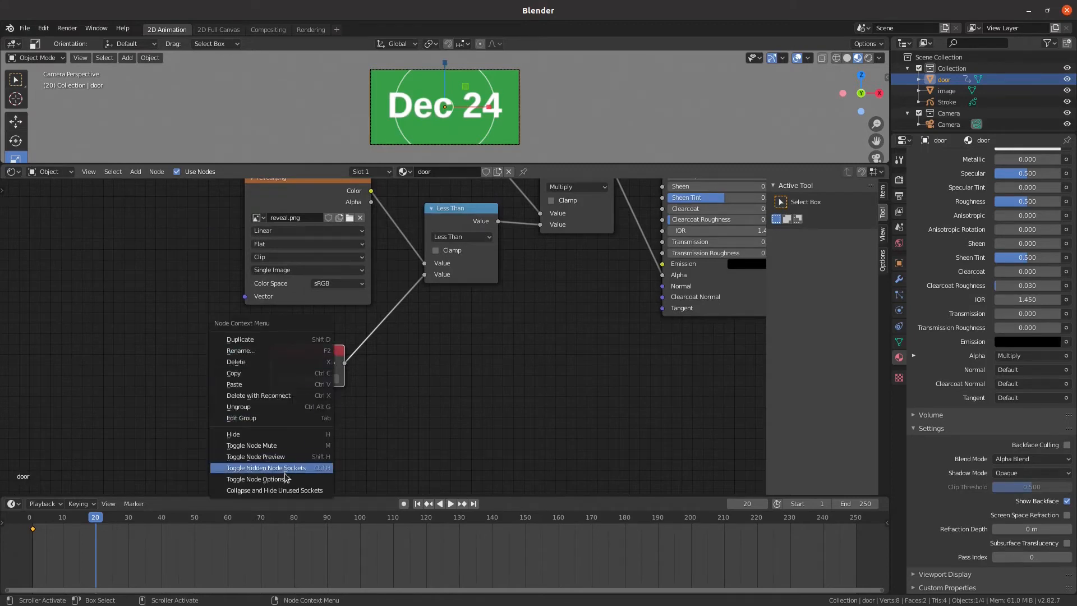
{"action": "left_click", "coordinate": [403, 435]}
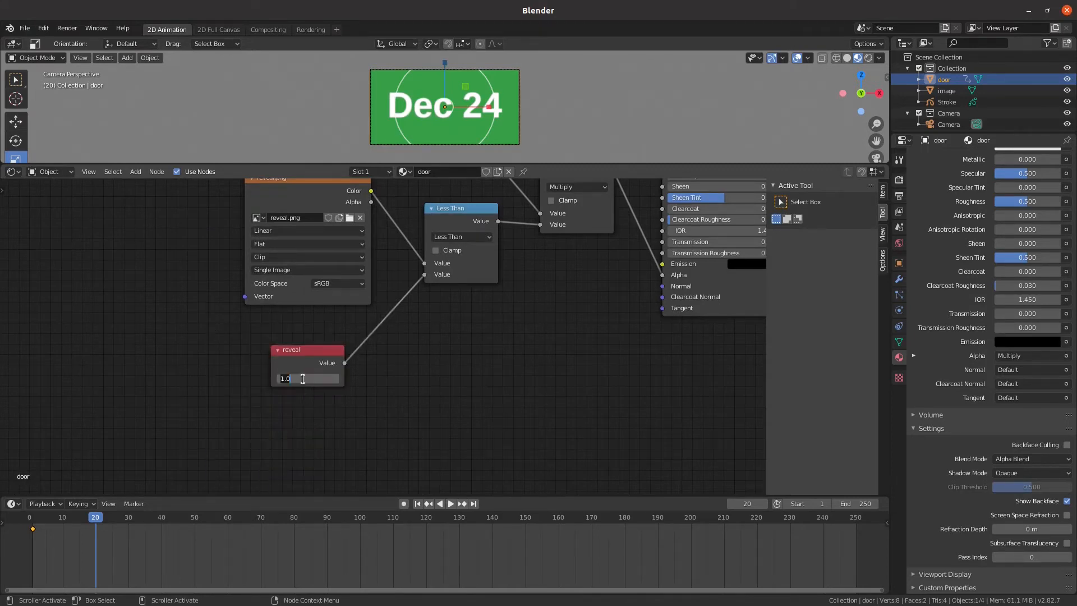
{"action": "right_click", "coordinate": [303, 379]}
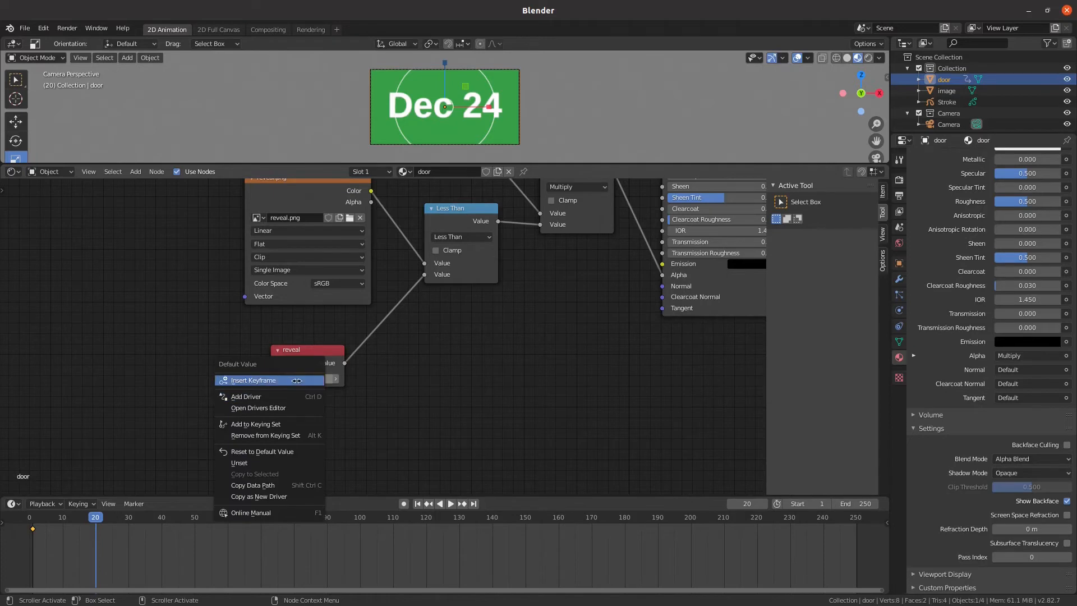
{"action": "left_click", "coordinate": [299, 383]}
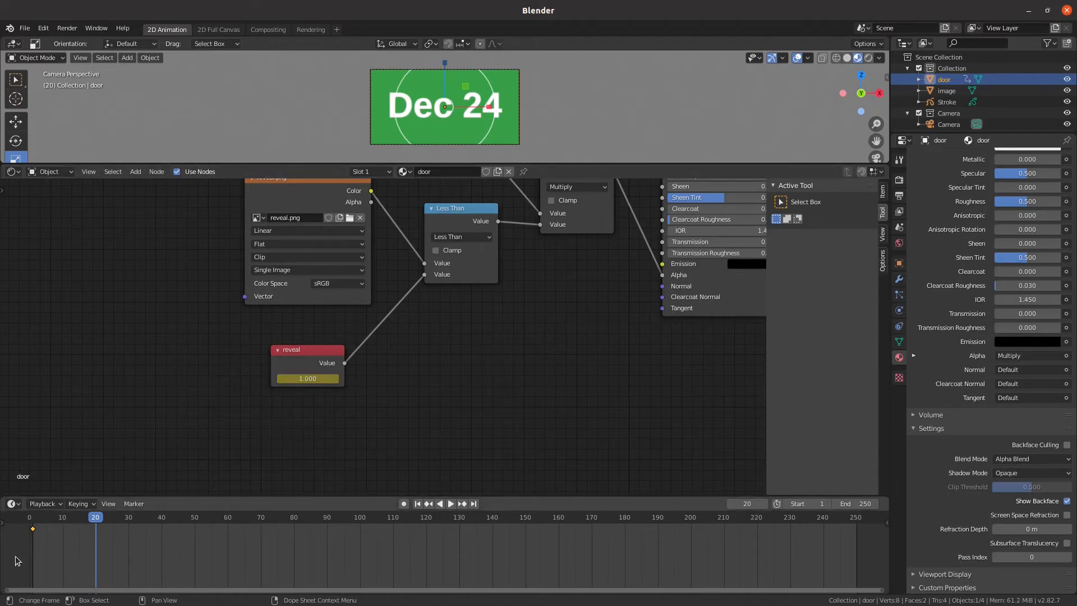
Step: Show the timeline's channel list and expand the door material's Shader Nodetree down to the reveal value channel
{"action": "left_click", "coordinate": [37, 541]}
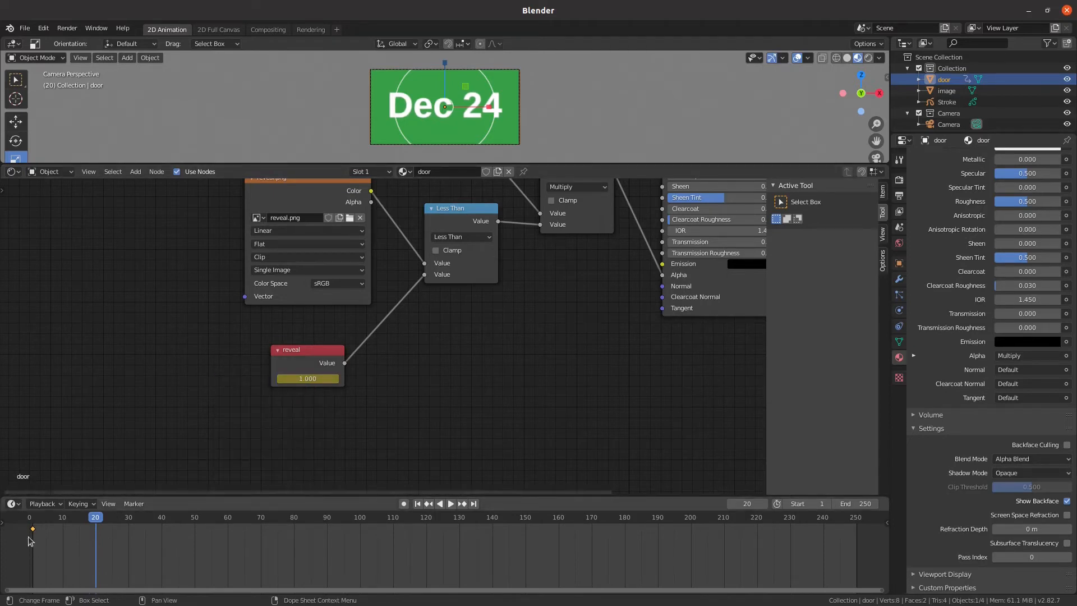
{"action": "left_click", "coordinate": [302, 351]}
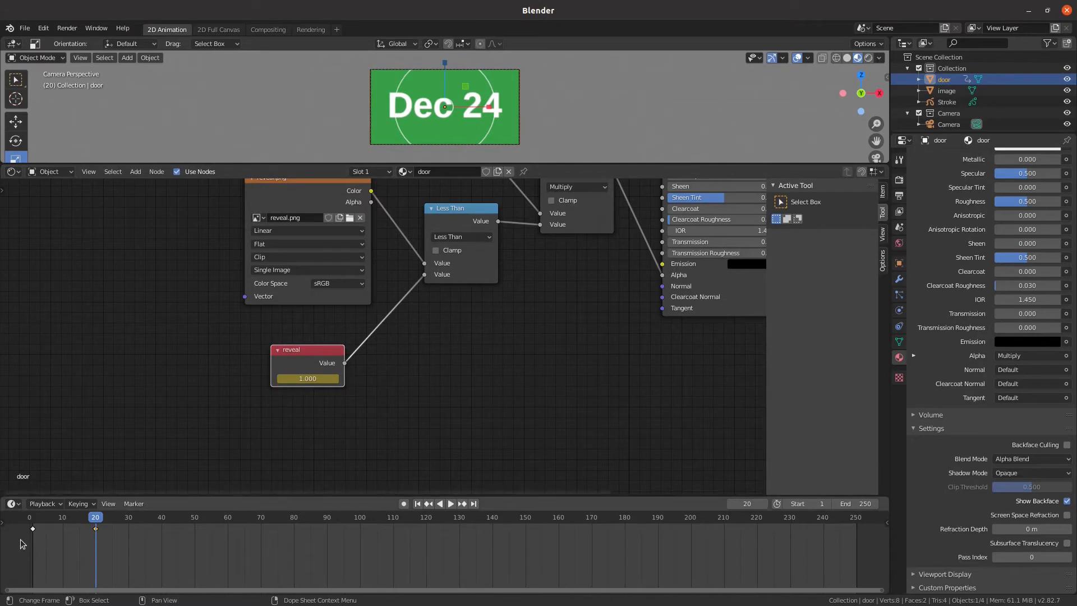
{"action": "left_click", "coordinate": [3, 523]}
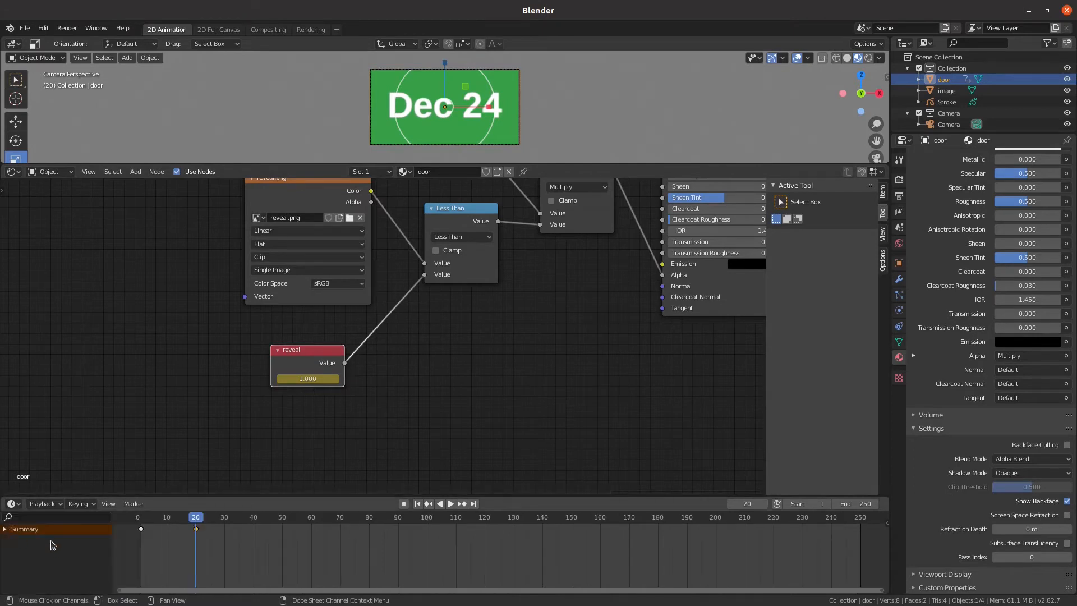
{"action": "left_click", "coordinate": [4, 529]}
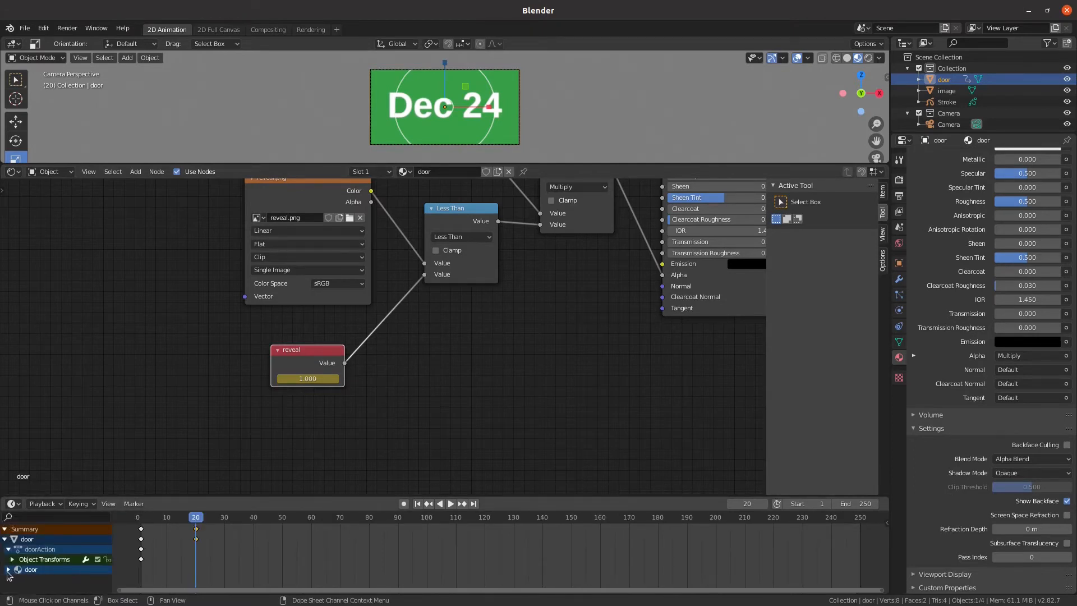
{"action": "left_click", "coordinate": [8, 569]}
{"action": "left_click", "coordinate": [12, 579]}
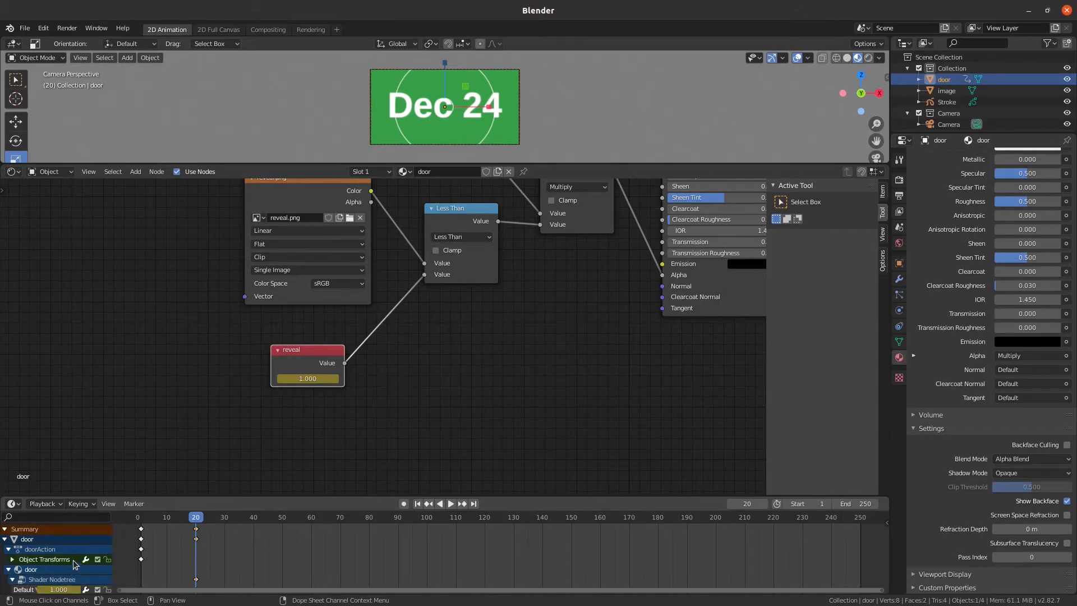
{"action": "scroll", "coordinate": [73, 559], "scroll_direction": "down", "scroll_amount": 1}
{"action": "left_click", "coordinate": [58, 579]}
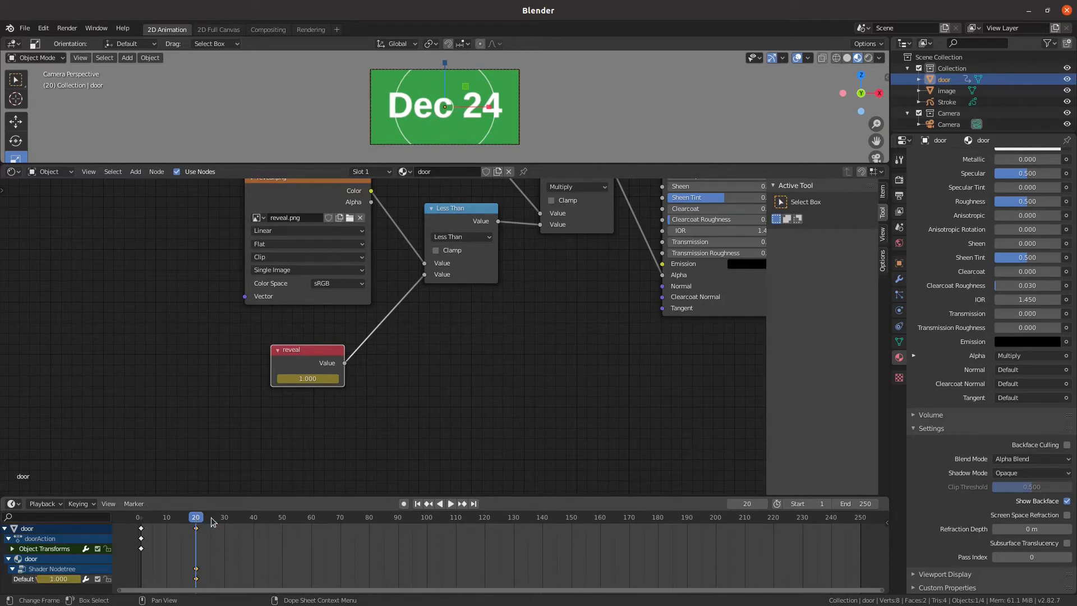
Step: Set the reveal value to 0 at frame 40 and insert a keyframe for it
{"action": "left_click_drag", "start_coordinate": [197, 519], "coordinate": [254, 520]}
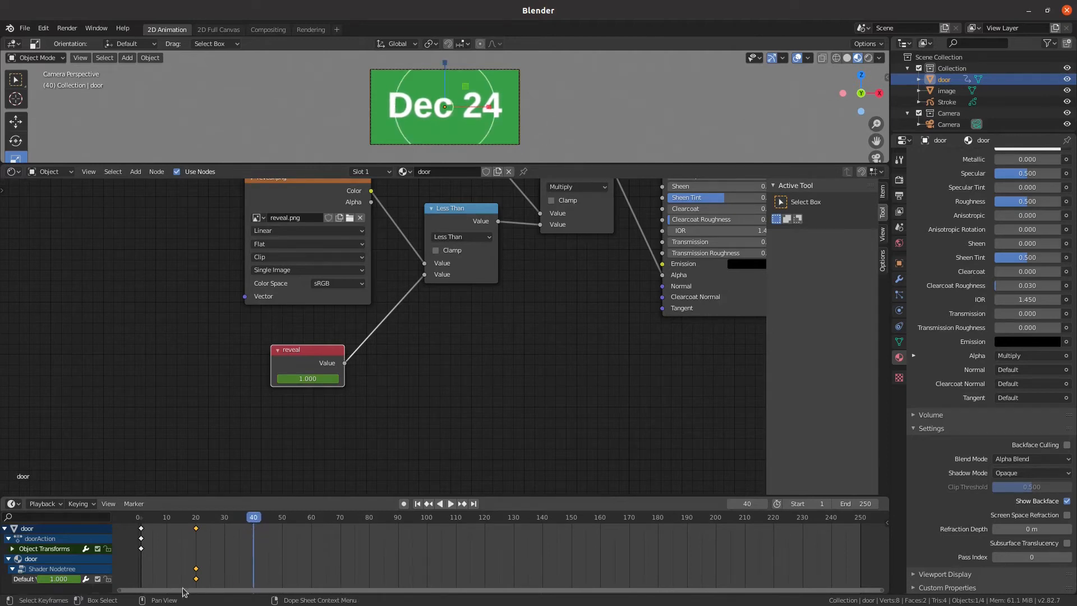
{"action": "left_click", "coordinate": [62, 579]}
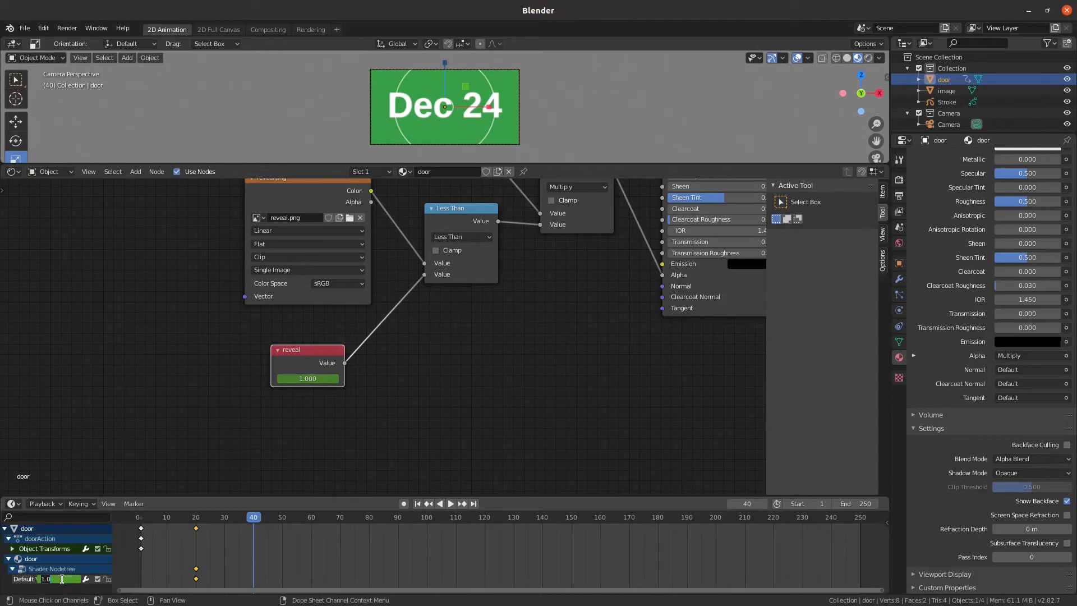
{"action": "type", "text": "0"}
{"action": "key", "text": "Return"}
{"action": "key", "text": "i"}
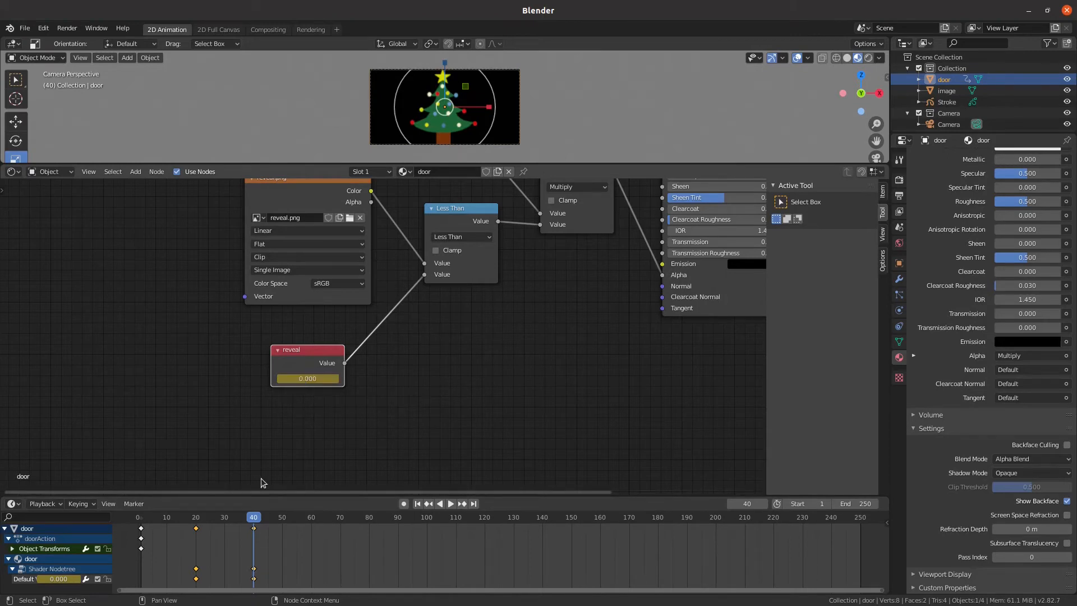
Step: Scrub and play through the timeline from the first frames to past frame 40 to check the door reveal
{"action": "left_click_drag", "start_coordinate": [255, 519], "coordinate": [145, 520]}
{"action": "left_click_drag", "start_coordinate": [145, 522], "coordinate": [235, 527]}
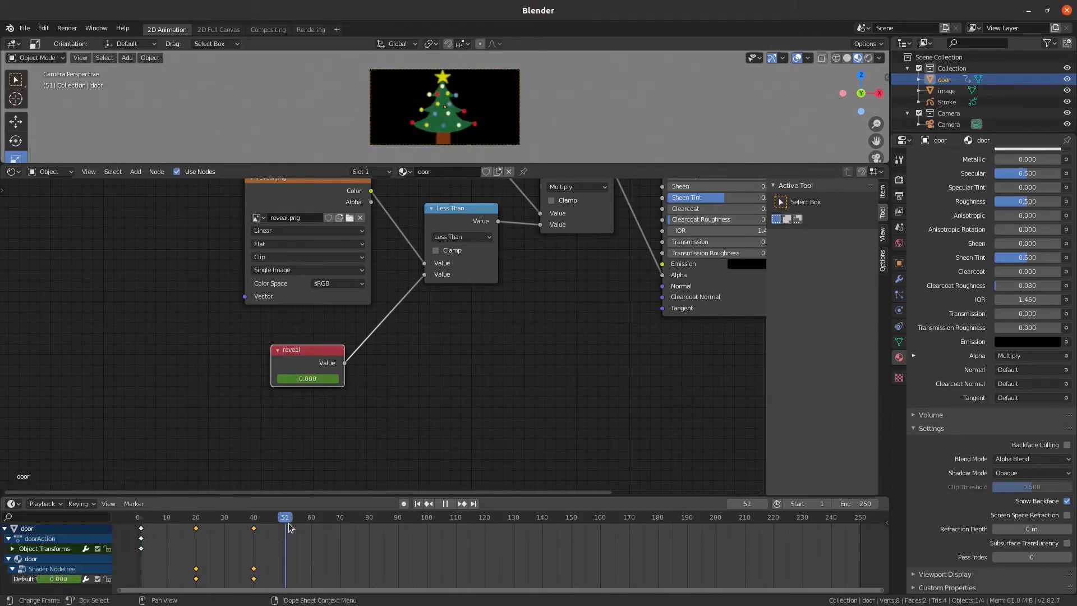
{"action": "key", "text": "space"}
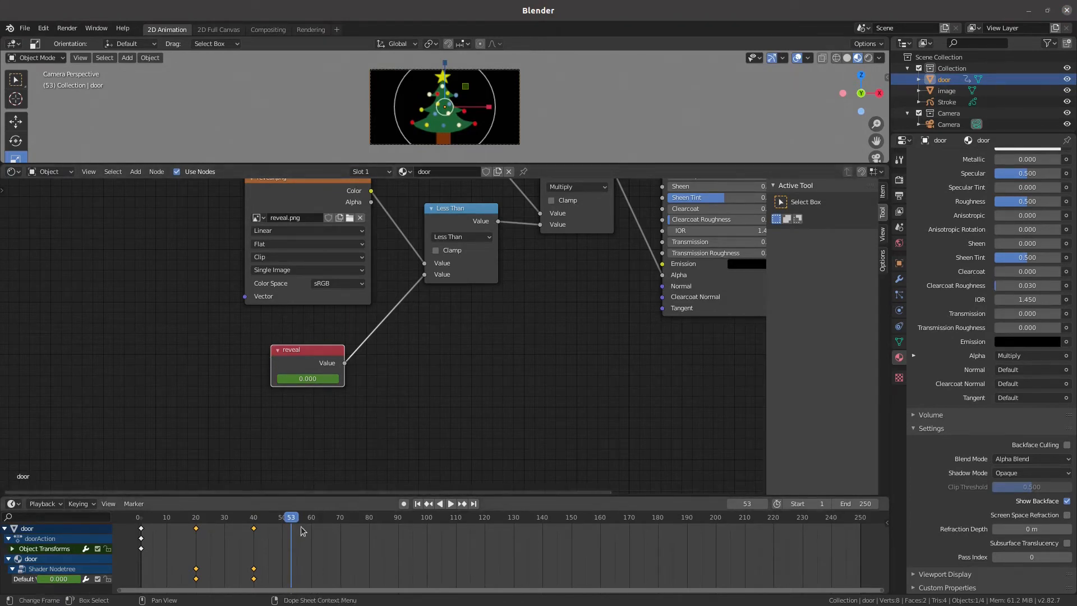
{"action": "left_click_drag", "start_coordinate": [295, 516], "coordinate": [261, 513]}
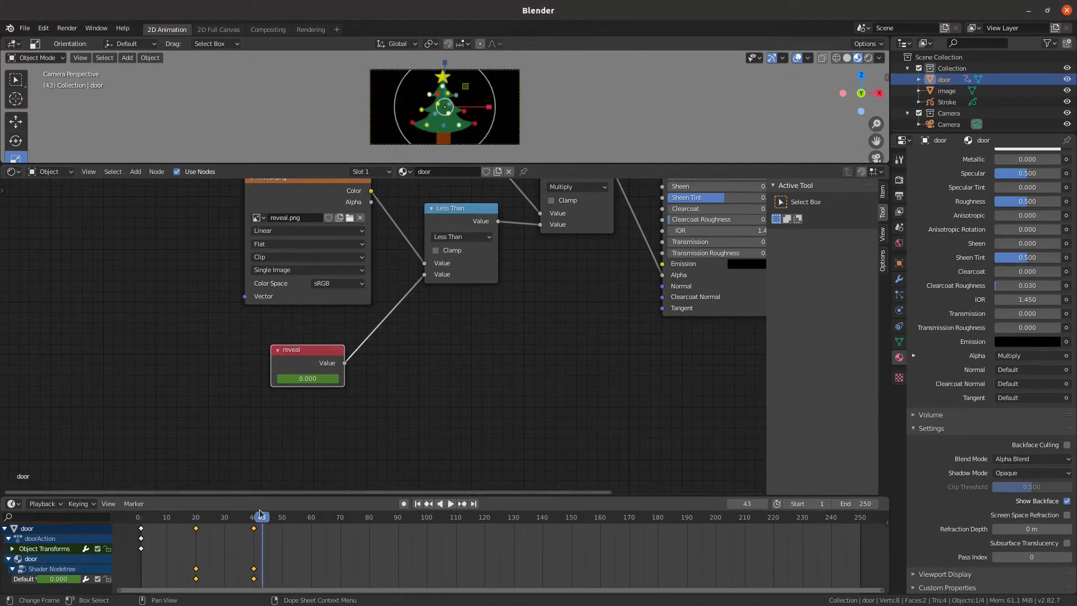
Step: Review the door material's whole node graph and move the current frame to 70
{"action": "middle_click_drag", "start_coordinate": [593, 308], "coordinate": [496, 418]}
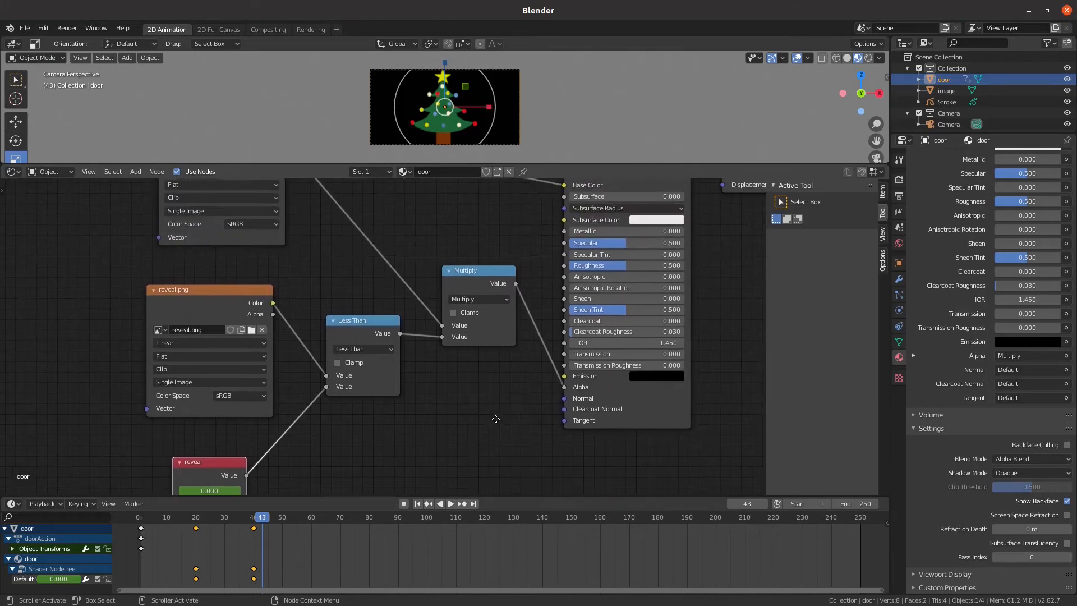
{"action": "scroll", "coordinate": [467, 372], "scroll_direction": "down", "scroll_amount": 4}
{"action": "scroll", "coordinate": [469, 374], "scroll_direction": "down", "scroll_amount": 1}
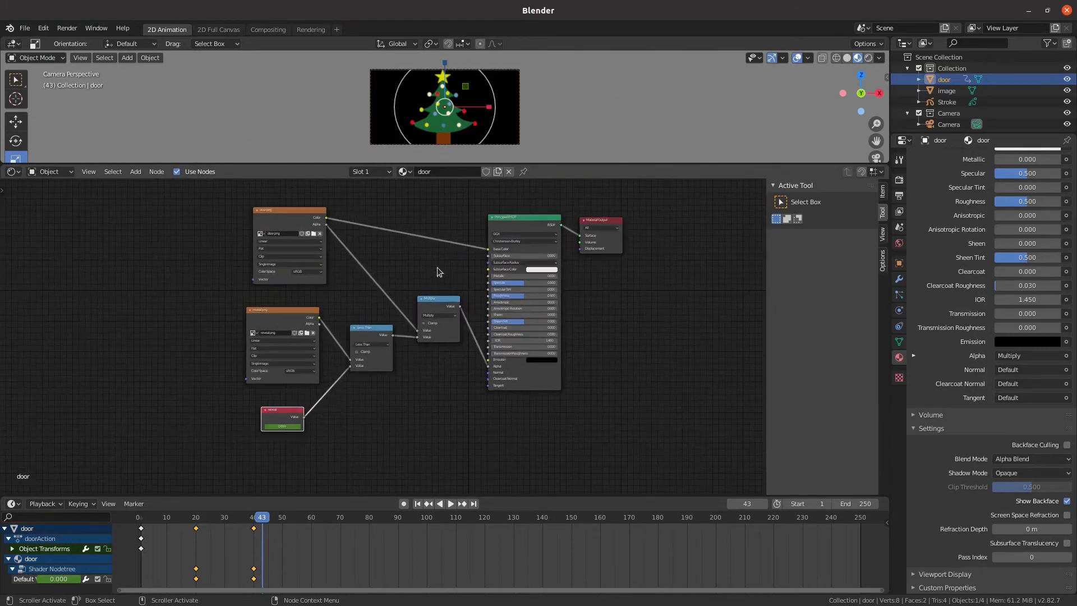
{"action": "middle_click_drag", "start_coordinate": [430, 276], "coordinate": [447, 305]}
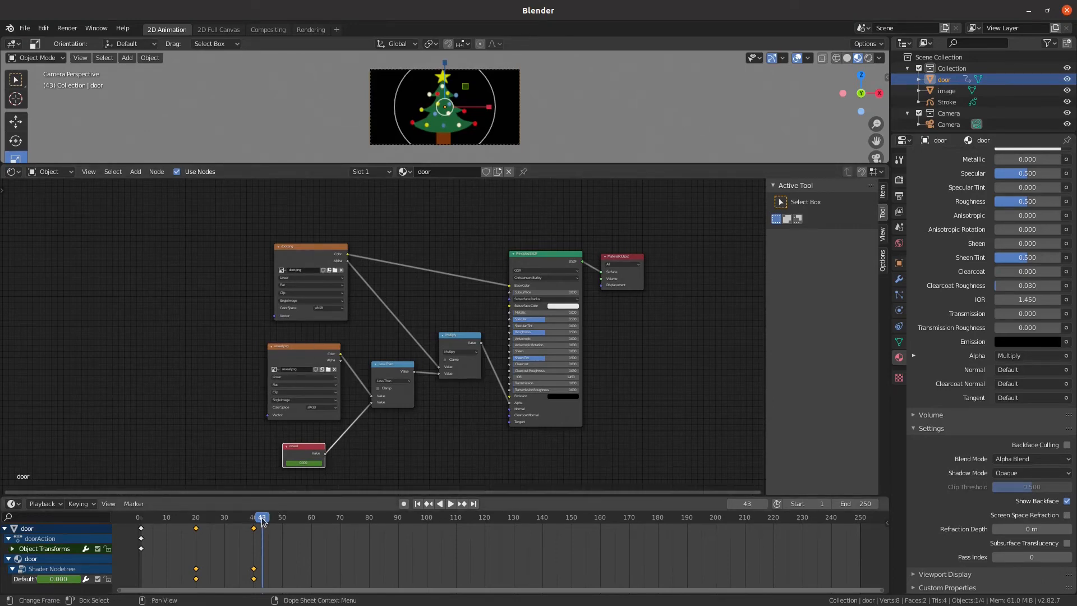
{"action": "key", "text": "space"}
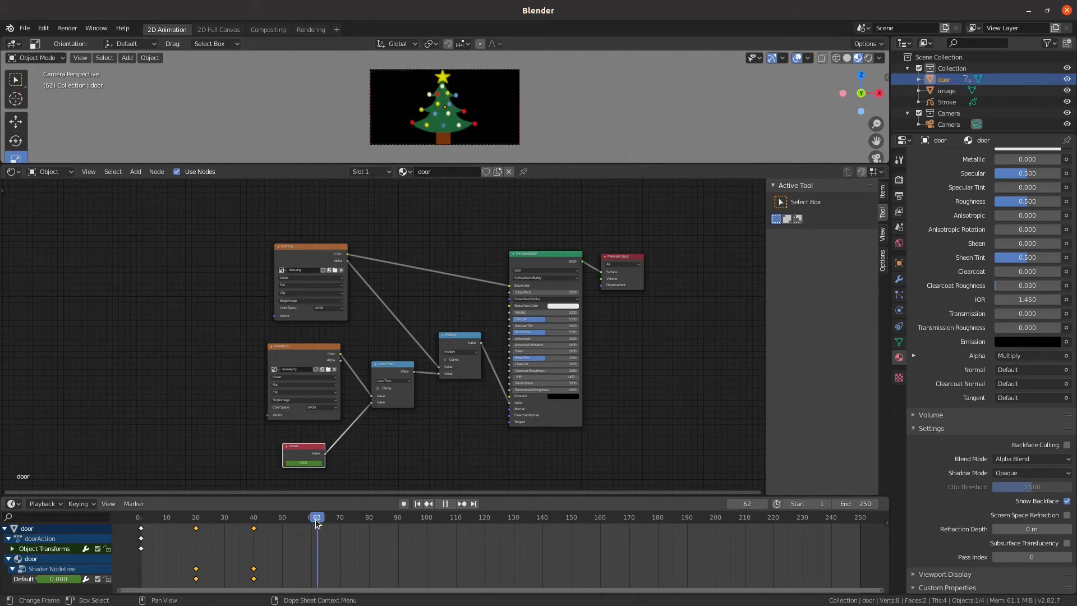
{"action": "left_click_drag", "start_coordinate": [331, 520], "coordinate": [341, 519]}
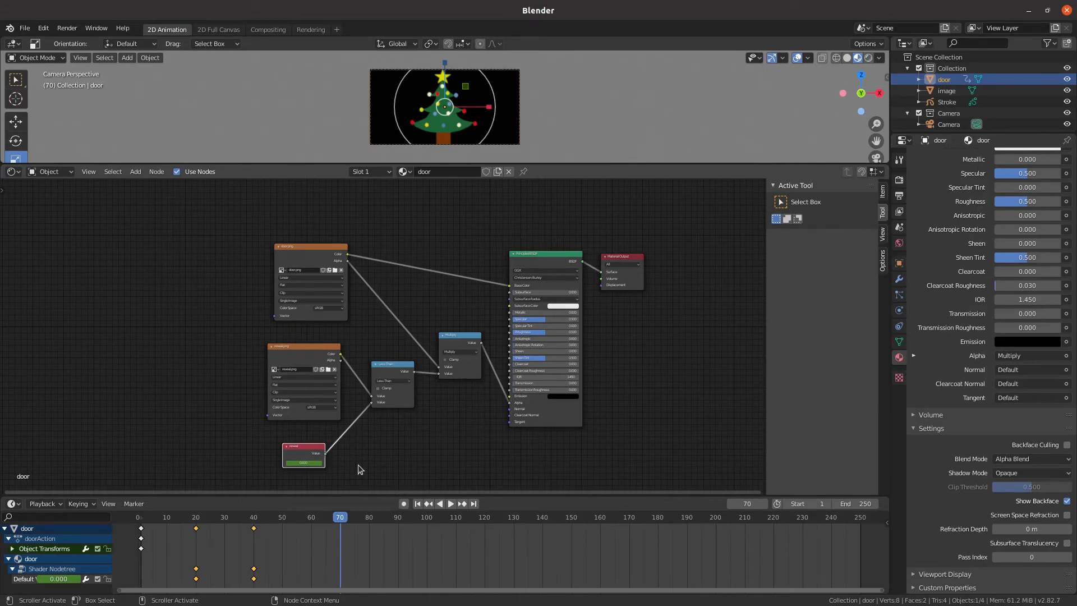
{"action": "scroll", "coordinate": [359, 449], "scroll_direction": "up", "scroll_amount": 2}
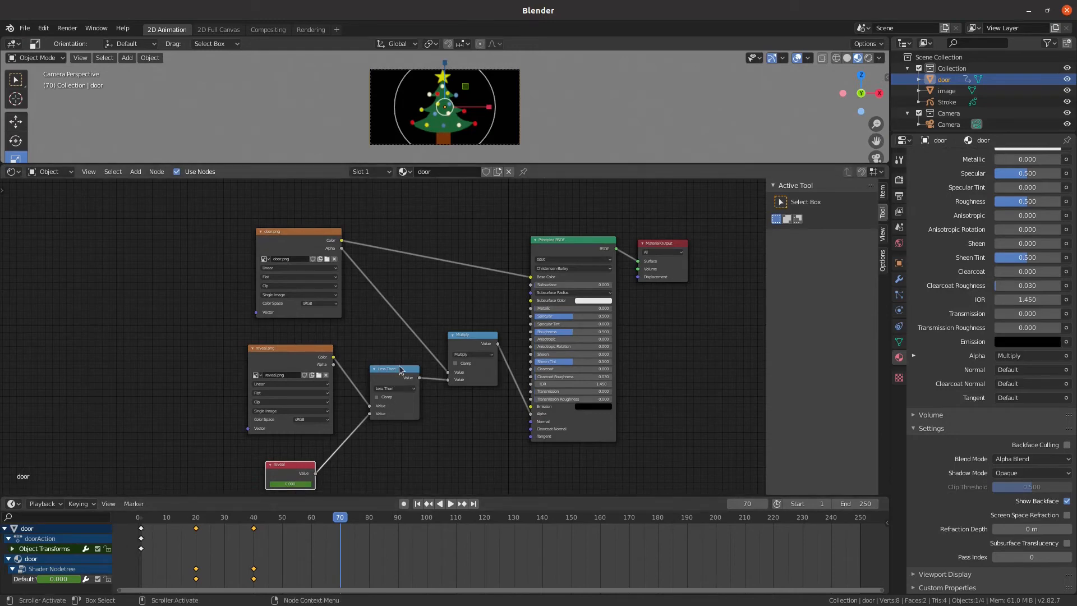
{"action": "right_click", "coordinate": [470, 335]}
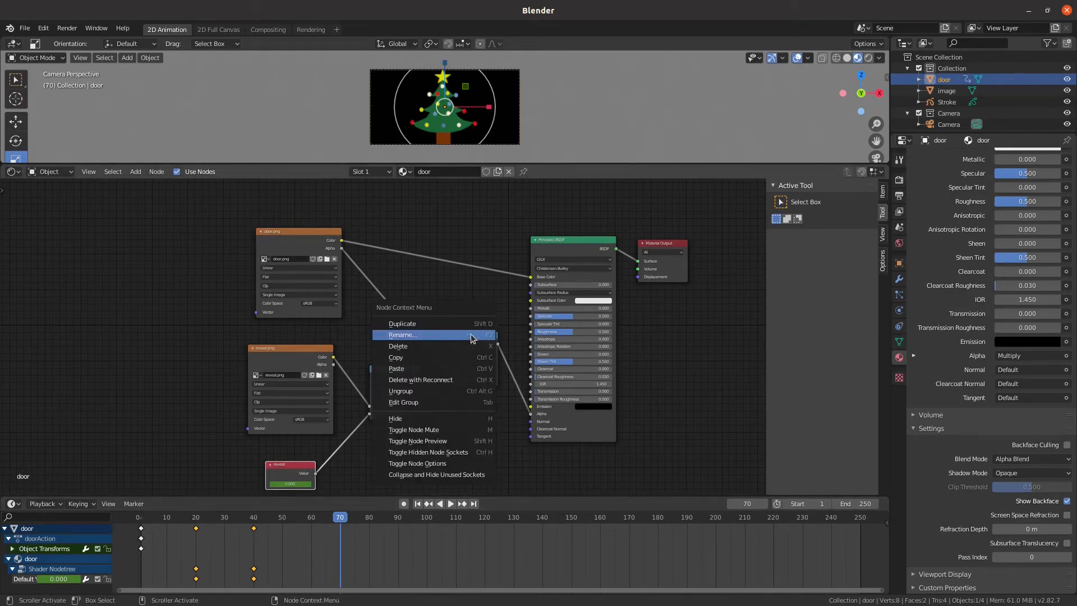
{"action": "left_click", "coordinate": [470, 323]}
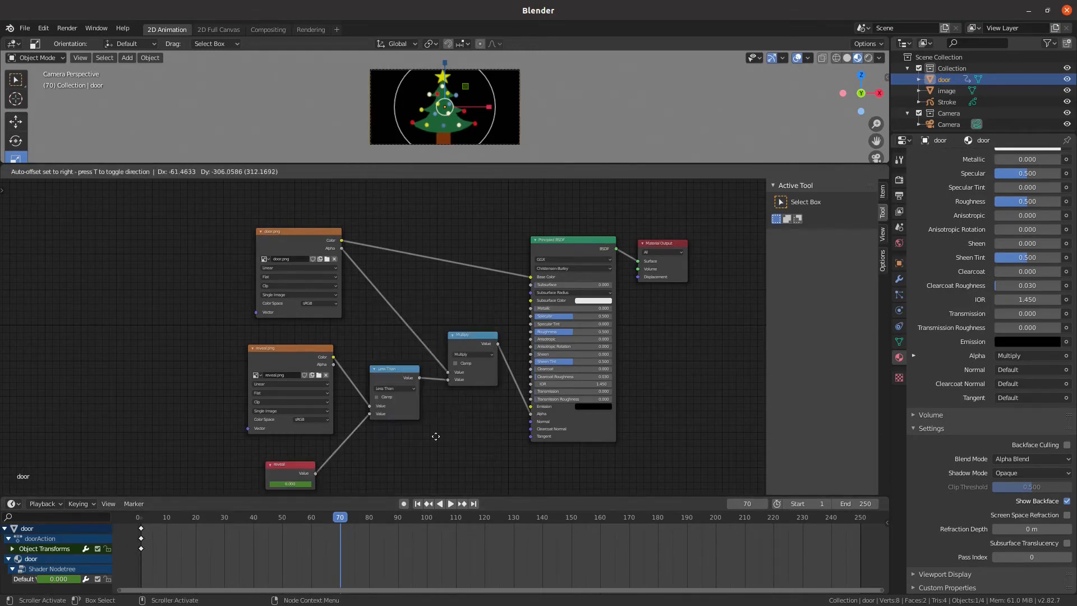
{"action": "left_click", "coordinate": [520, 322]}
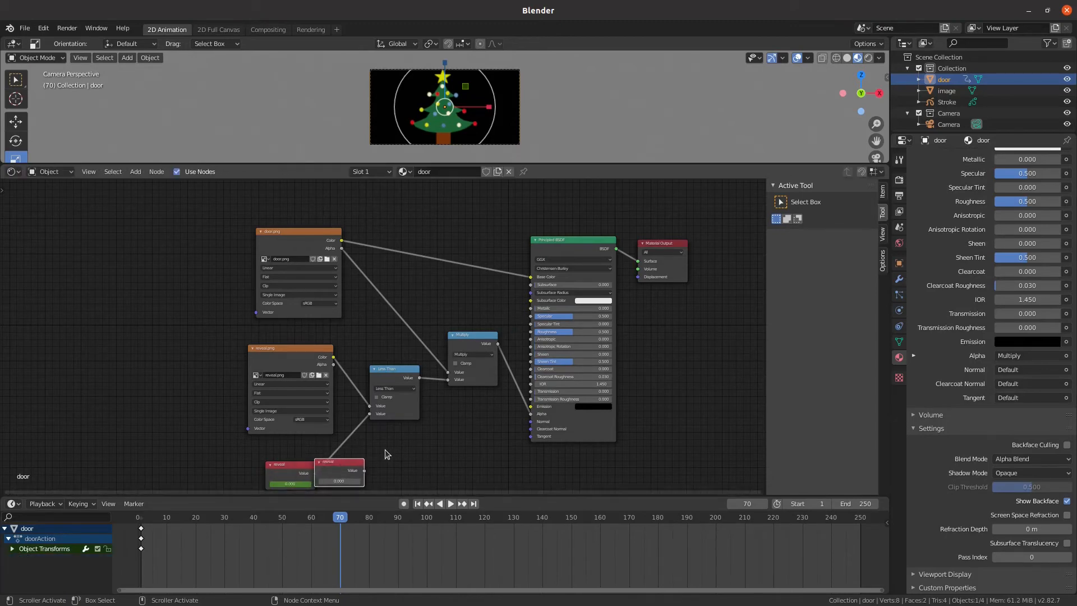
{"action": "key", "text": "x"}
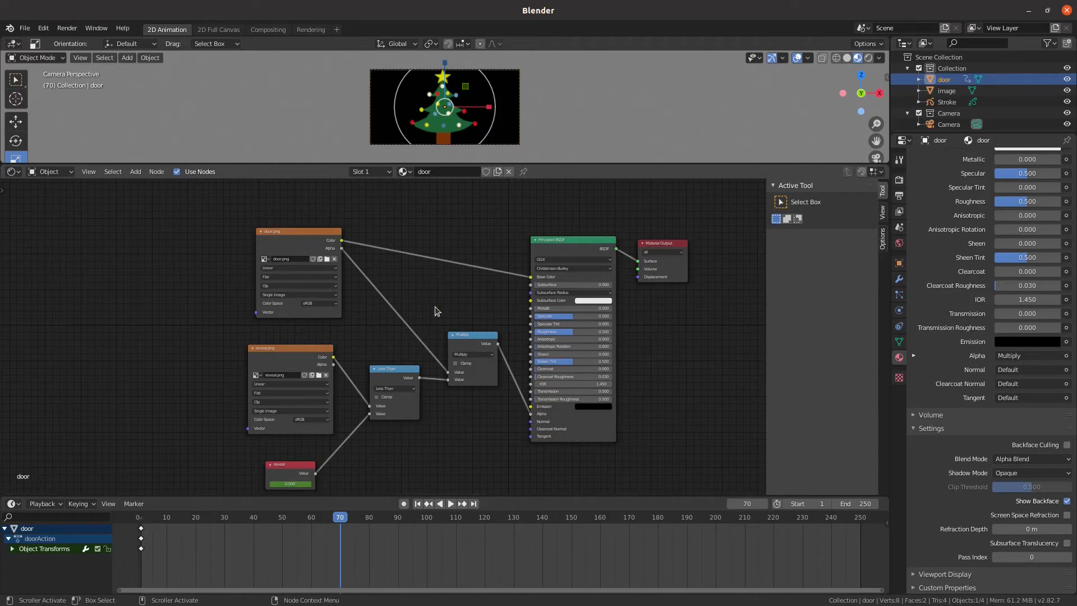
Step: Duplicate the Multiply node and place the copy below the original
{"action": "left_click", "coordinate": [470, 346]}
{"action": "right_click", "coordinate": [470, 334]}
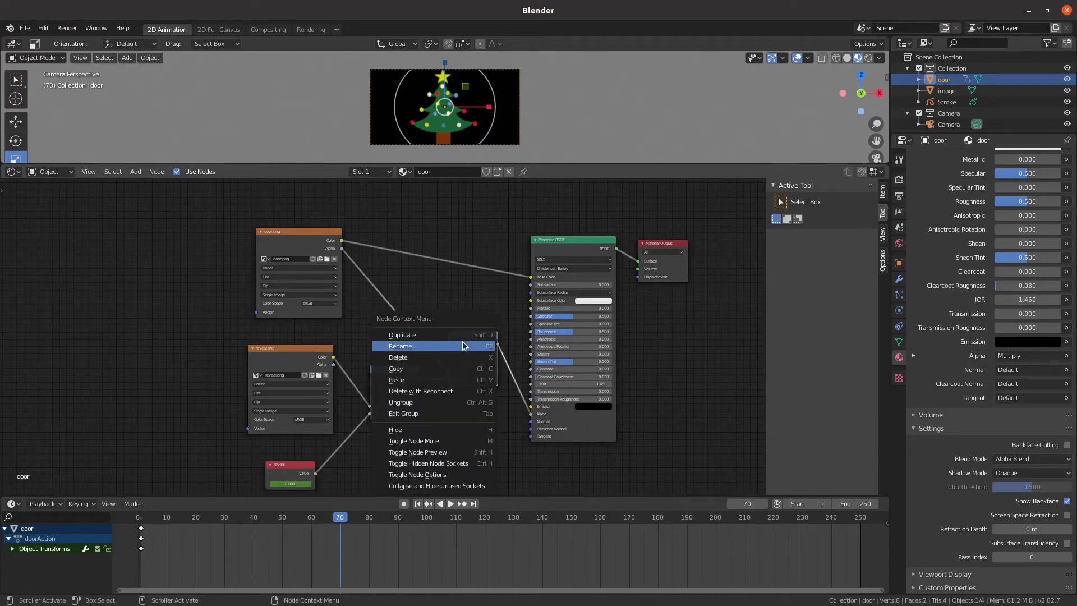
{"action": "left_click", "coordinate": [463, 334]}
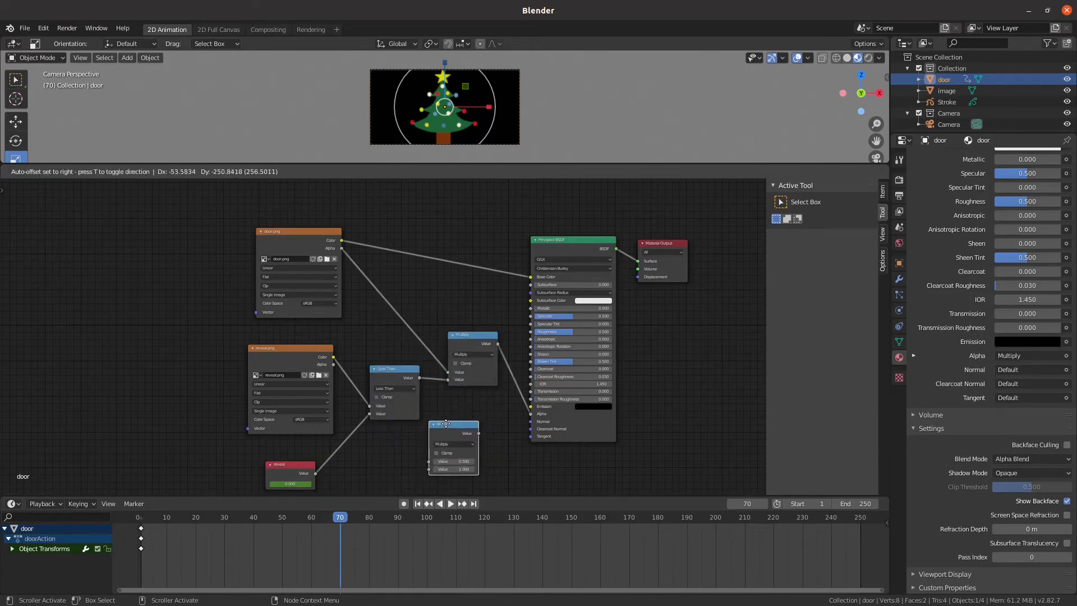
{"action": "left_click", "coordinate": [455, 425]}
Step: Move the door.png, reveal.png, reveal and Less Than nodes away from the Multiply nodes to make room in the graph
{"action": "left_click_drag", "start_coordinate": [299, 231], "coordinate": [139, 199]}
{"action": "left_click_drag", "start_coordinate": [280, 350], "coordinate": [127, 312]}
{"action": "left_click_drag", "start_coordinate": [269, 470], "coordinate": [113, 452]}
{"action": "left_click_drag", "start_coordinate": [389, 377], "coordinate": [270, 362]}
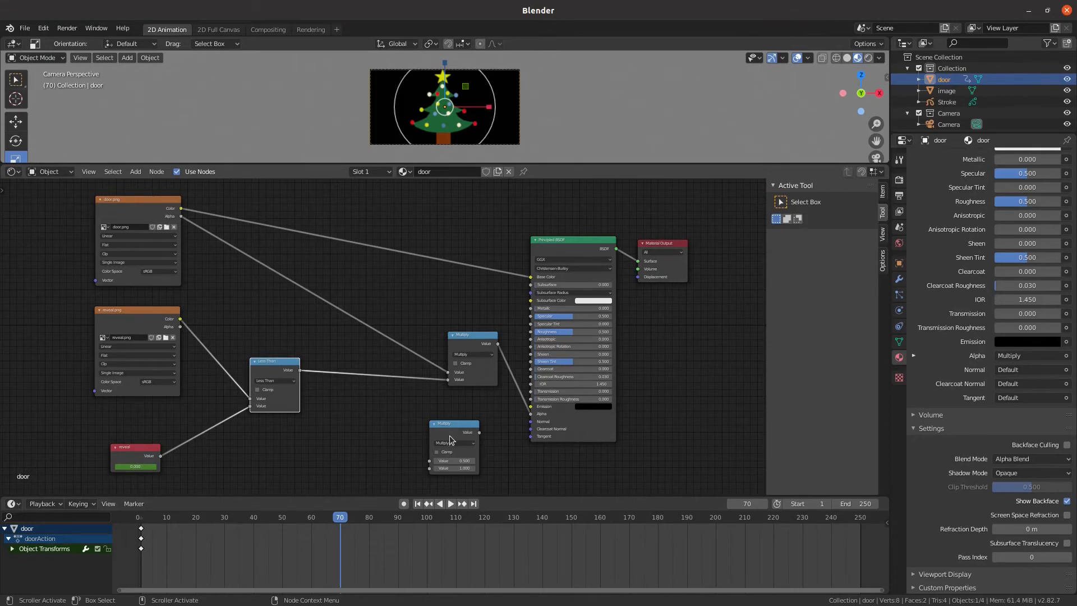
Step: Insert the duplicated Multiply node into the link between the Less Than node and the original Multiply node
{"action": "left_click_drag", "start_coordinate": [452, 425], "coordinate": [359, 370]}
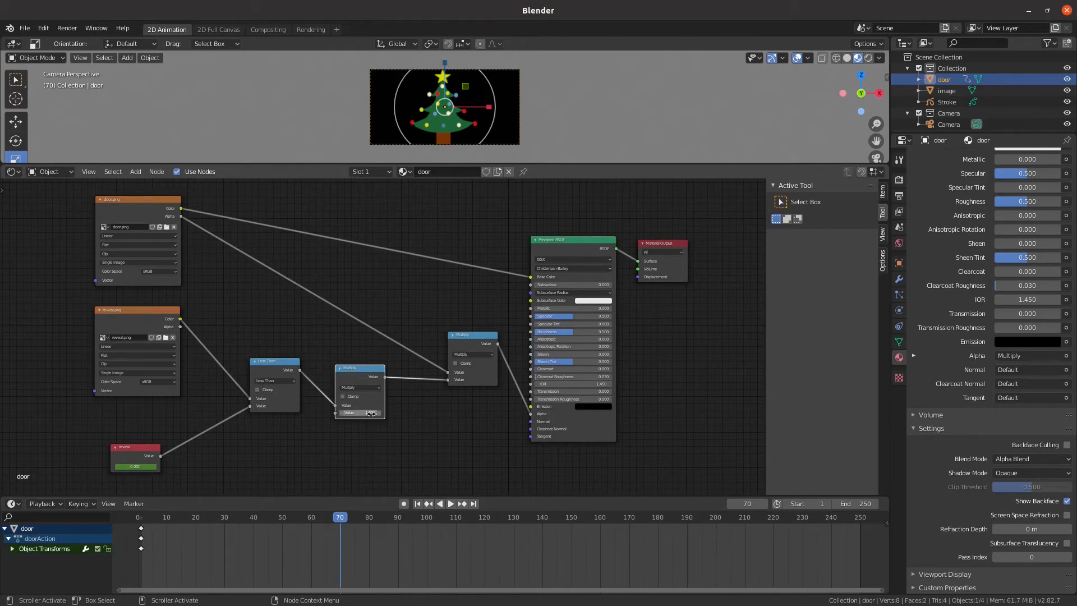
{"action": "left_click_drag", "start_coordinate": [364, 372], "coordinate": [365, 392]}
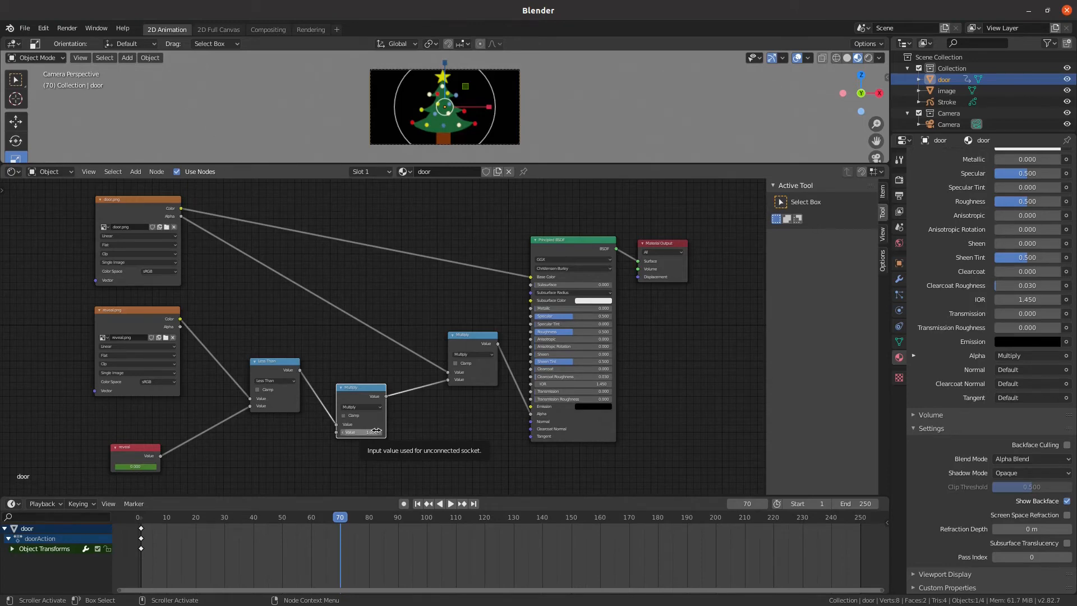
{"action": "left_click_drag", "start_coordinate": [365, 389], "coordinate": [370, 387]}
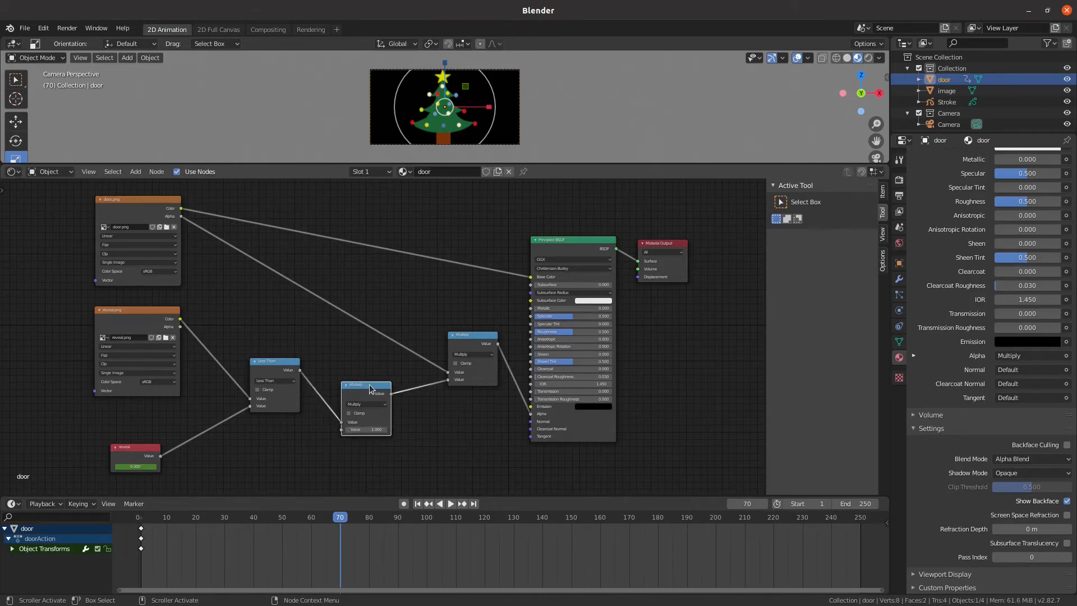
Step: Duplicate the reveal Value node and place the copy below the Less Than node
{"action": "right_click", "coordinate": [123, 445]}
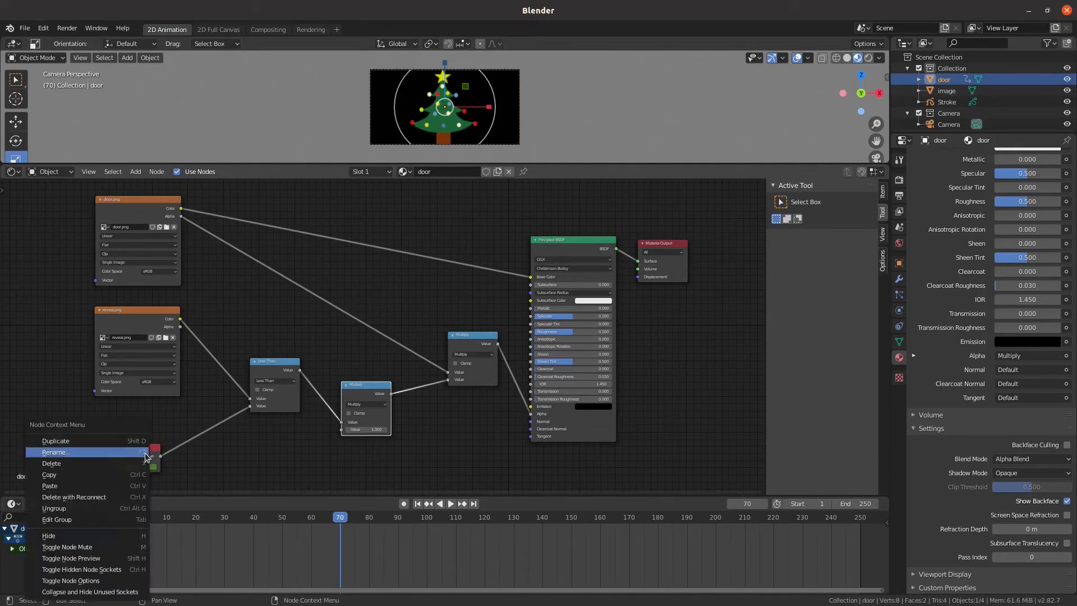
{"action": "left_click", "coordinate": [248, 460]}
{"action": "left_click", "coordinate": [125, 445]}
{"action": "right_click", "coordinate": [125, 446]}
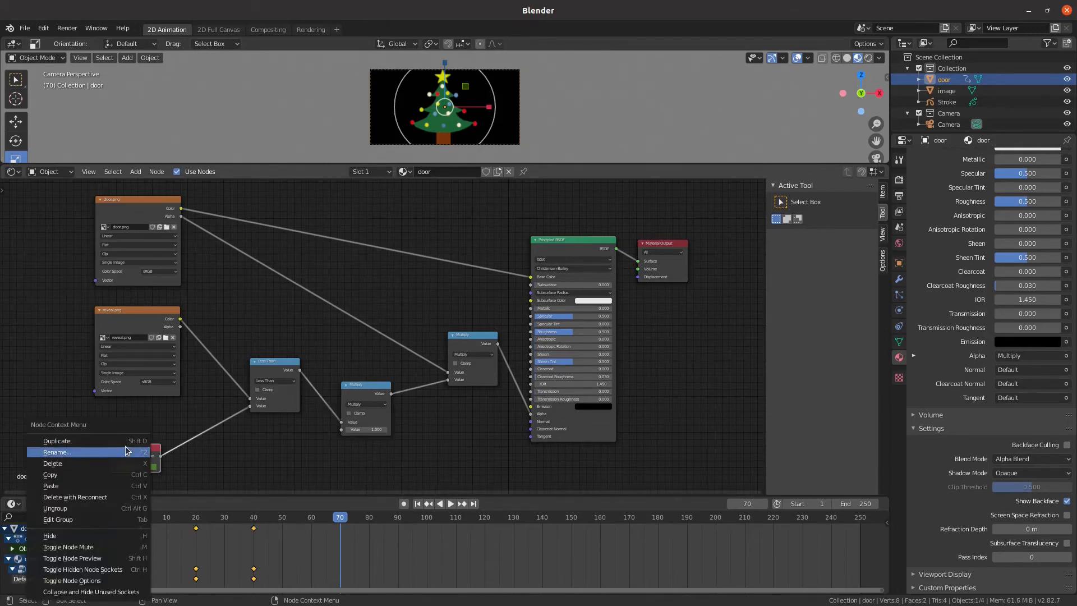
{"action": "left_click", "coordinate": [104, 438]}
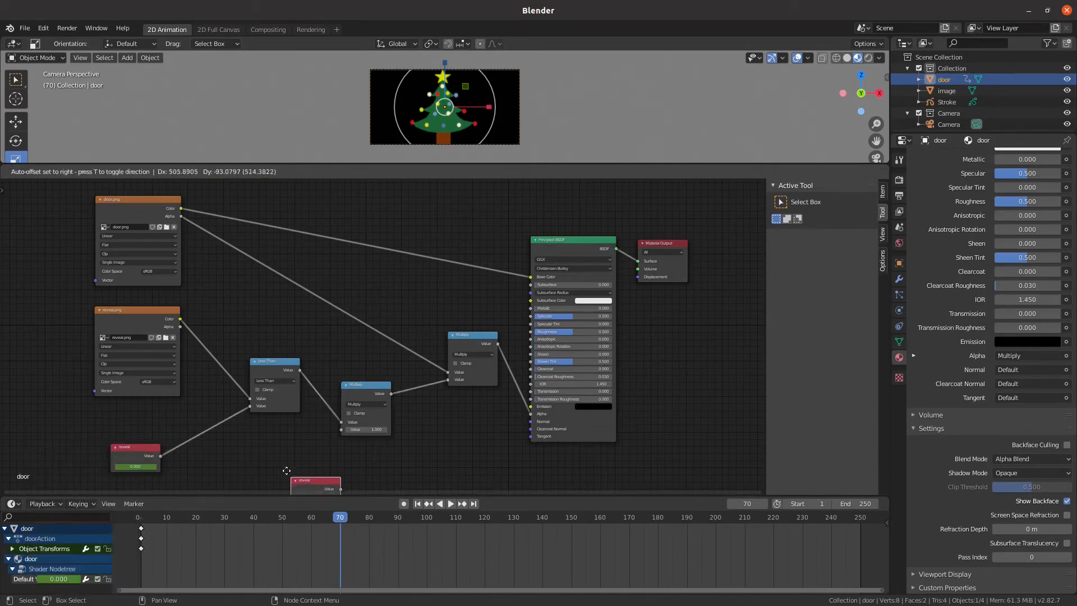
{"action": "left_click", "coordinate": [263, 435]}
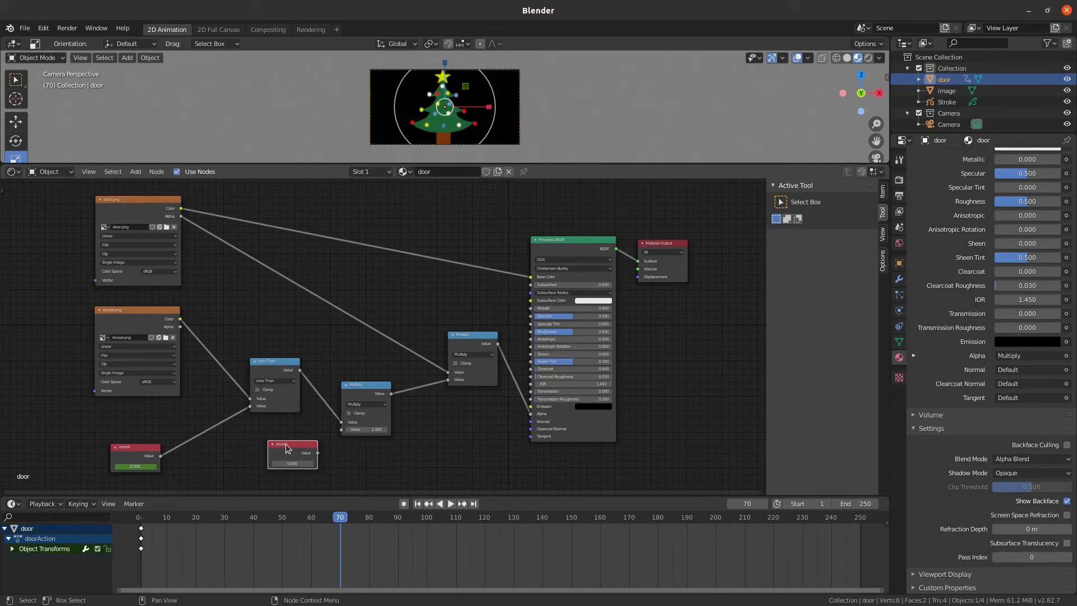
Step: Label the duplicated Value node alphavalue
{"action": "right_click", "coordinate": [285, 447]}
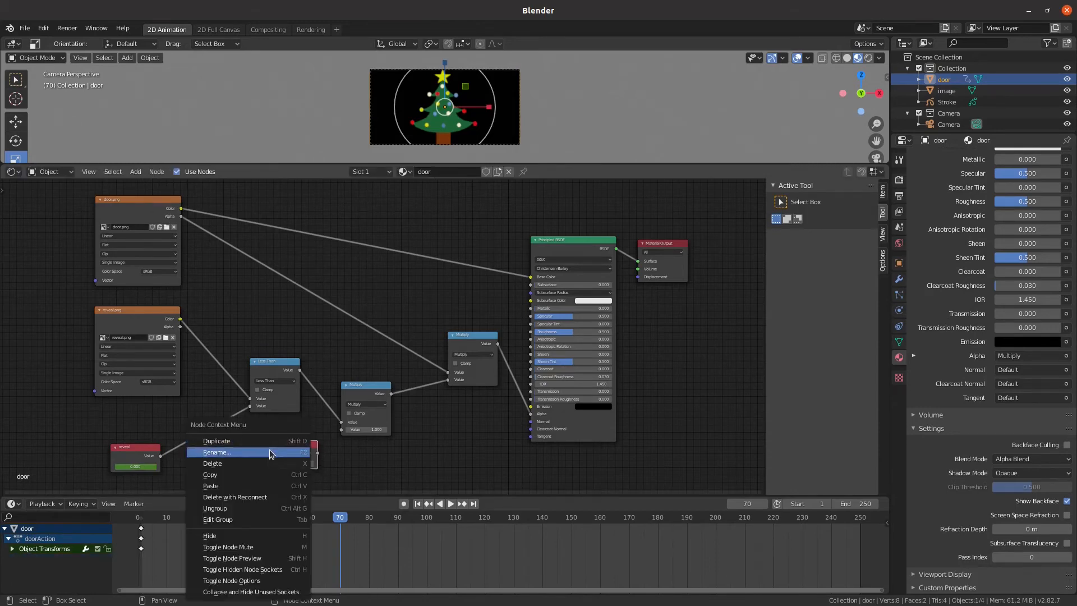
{"action": "left_click", "coordinate": [271, 452]}
{"action": "type", "text": "alphavalue"}
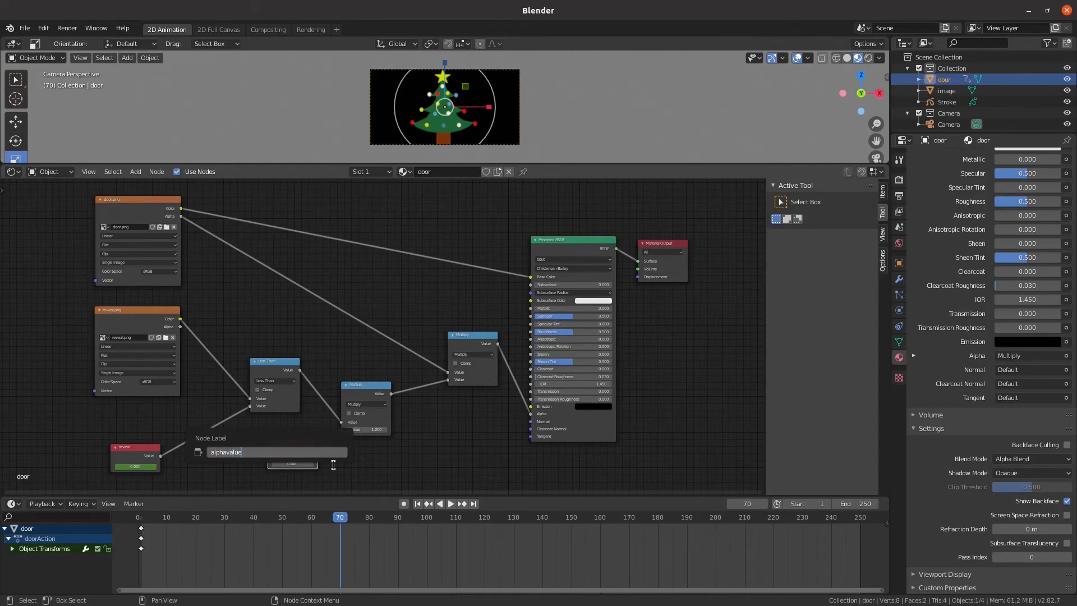
{"action": "key", "text": "Return"}
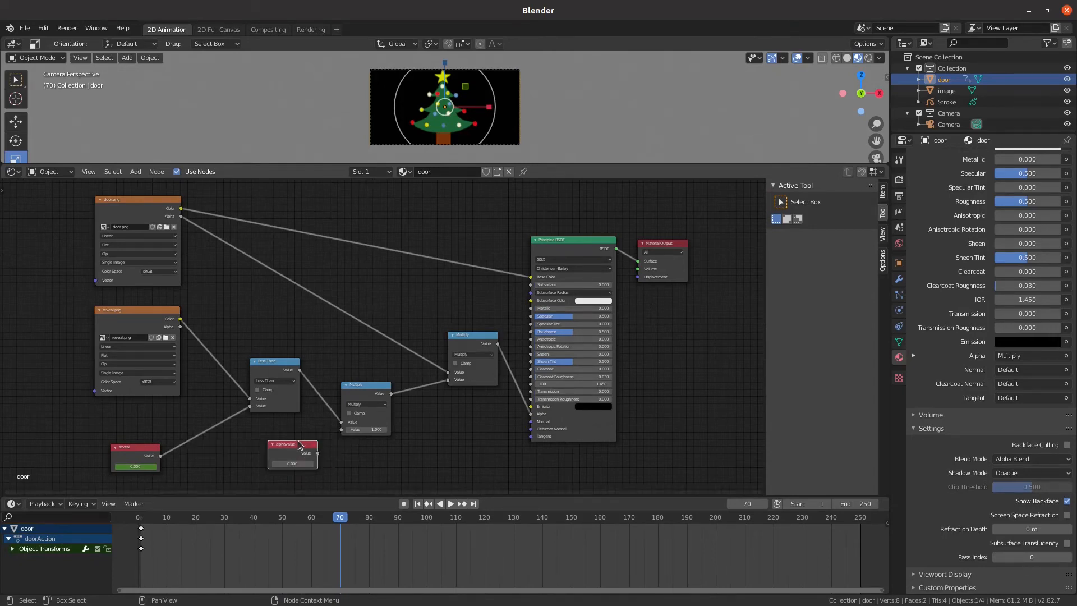
Step: Connect the alphavalue node's output to the second value input of the inserted Multiply node, leaving alphavalue selected
{"action": "left_click_drag", "start_coordinate": [299, 444], "coordinate": [344, 429]}
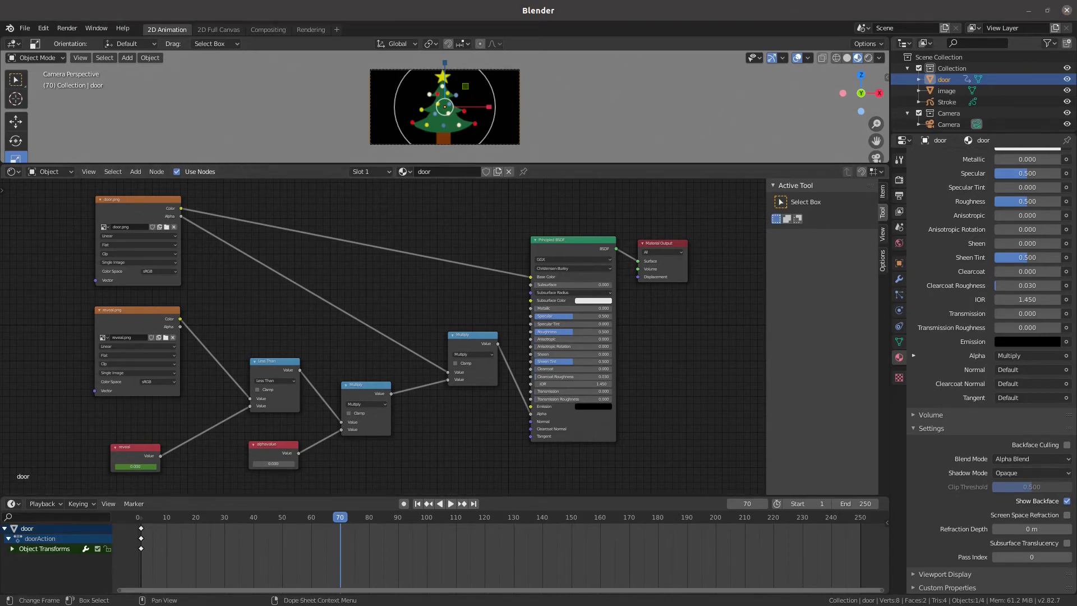
{"action": "left_click", "coordinate": [283, 446]}
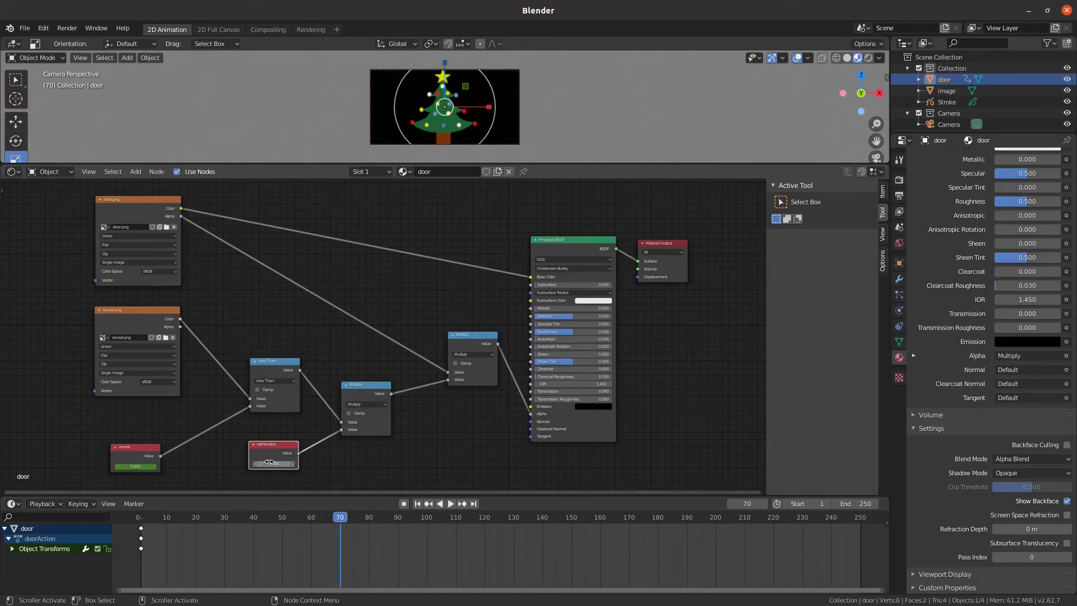
{"action": "left_click", "coordinate": [281, 362]}
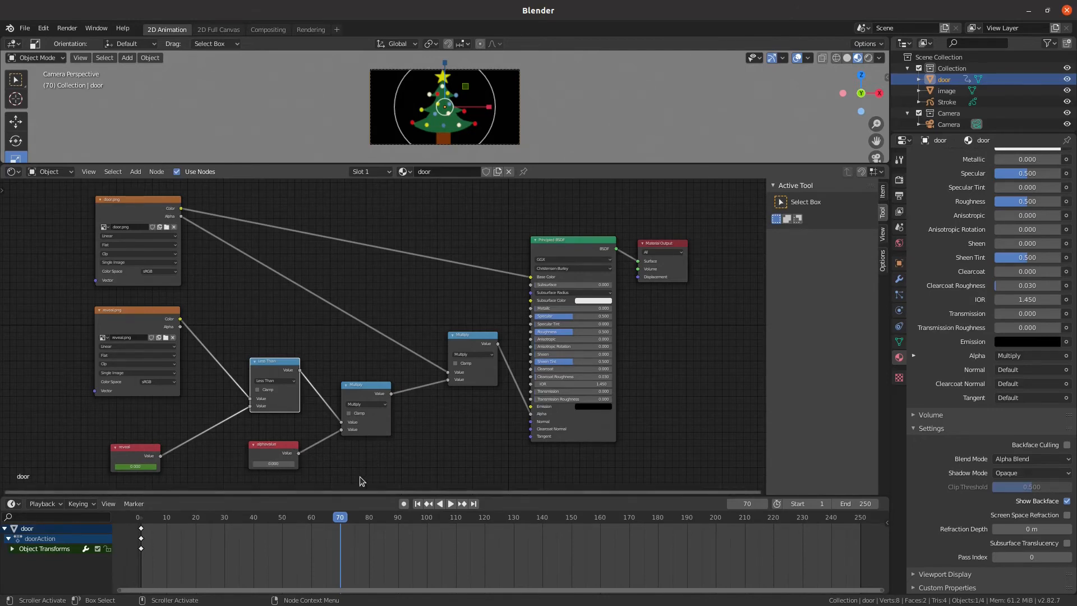
{"action": "left_click", "coordinate": [259, 452]}
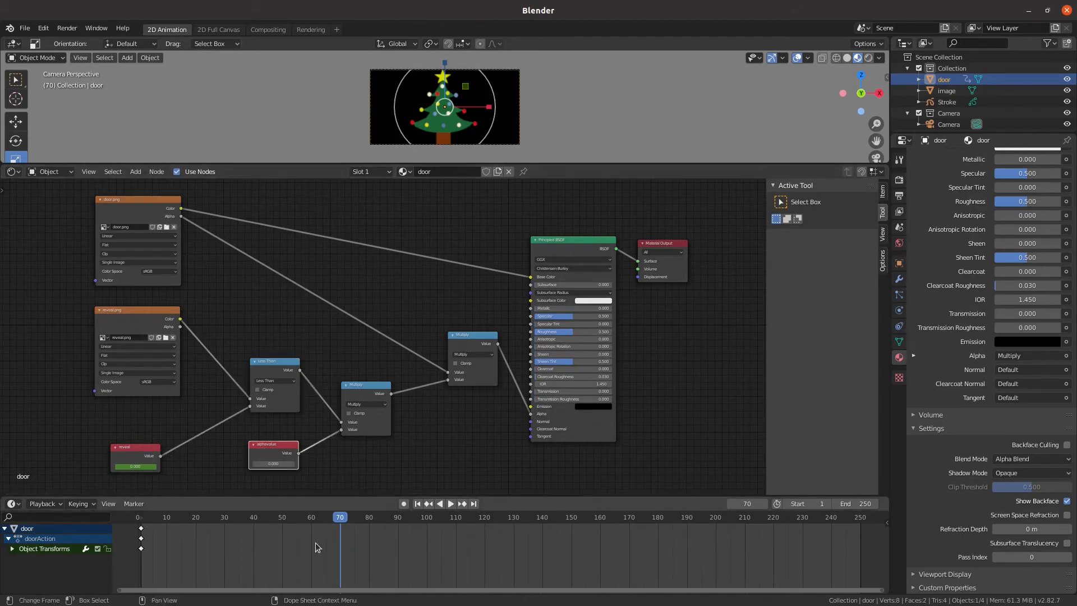
Step: Set the alphavalue node to 1 at frame 1 and insert a keyframe for it
{"action": "left_click_drag", "start_coordinate": [339, 520], "coordinate": [140, 517]}
{"action": "key", "text": "space"}
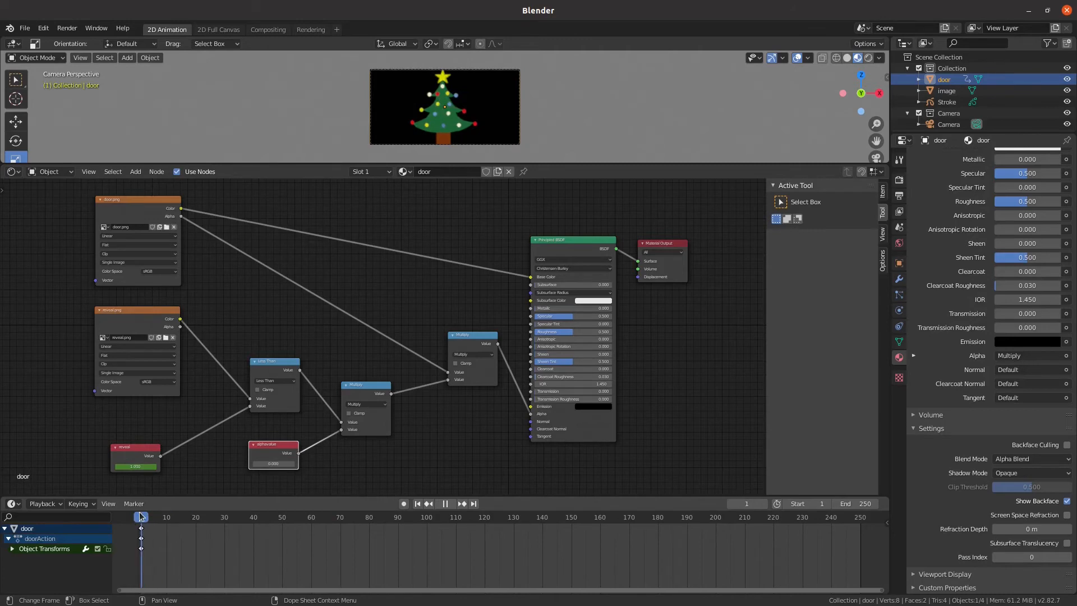
{"action": "left_click", "coordinate": [11, 549]}
{"action": "key", "text": "space"}
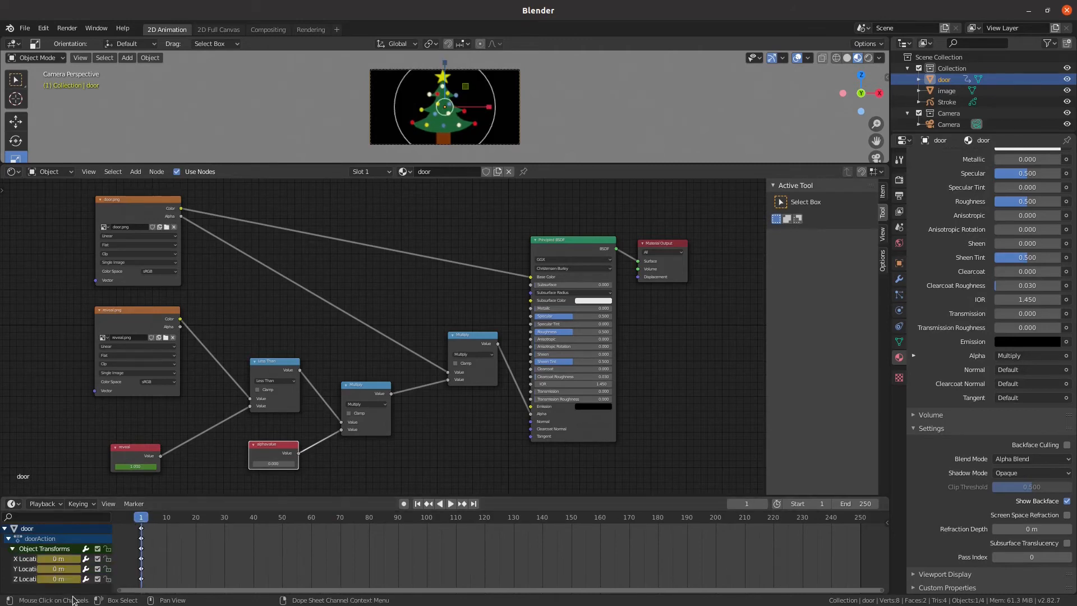
{"action": "left_click", "coordinate": [269, 465]}
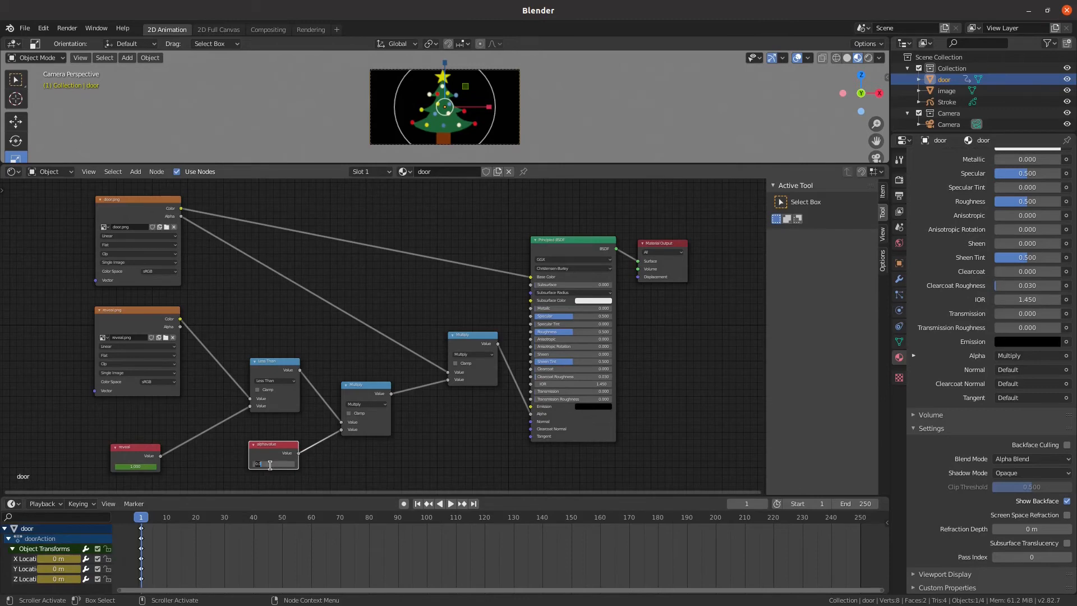
{"action": "key", "text": "Return"}
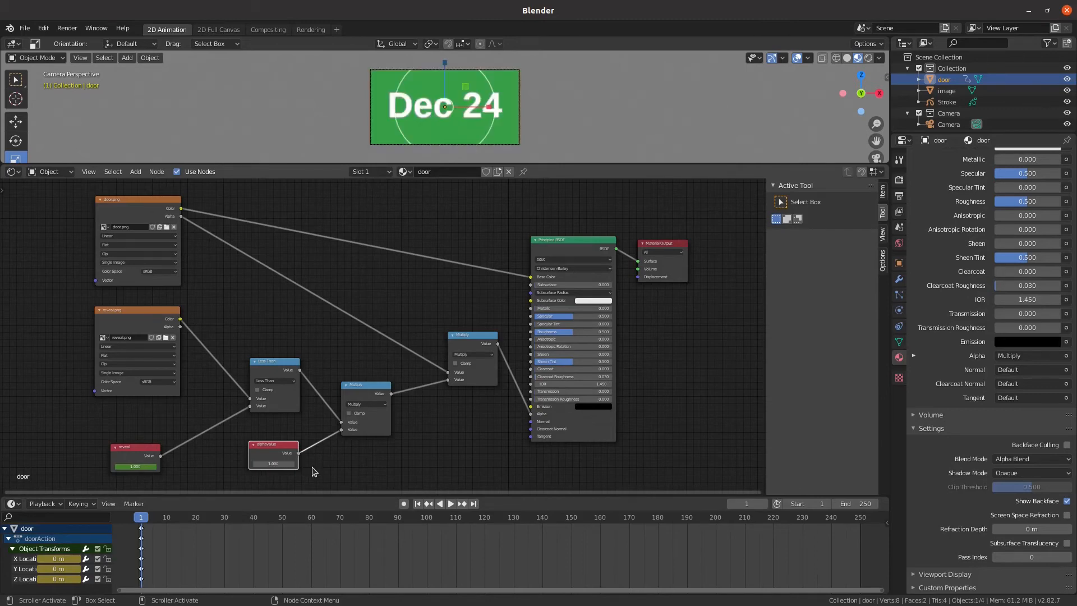
{"action": "right_click", "coordinate": [278, 464]}
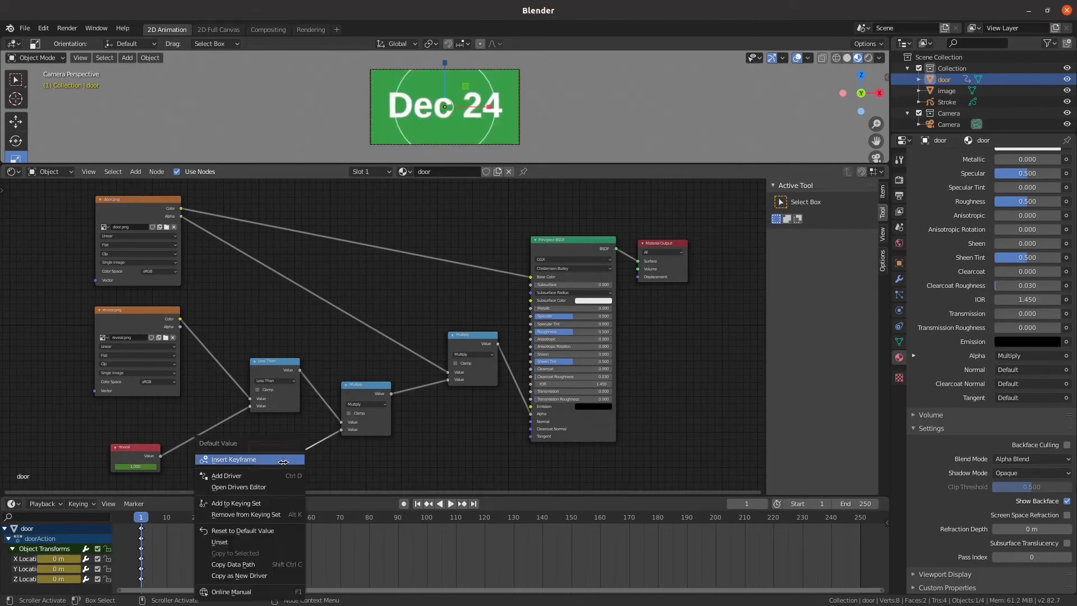
{"action": "left_click", "coordinate": [274, 461]}
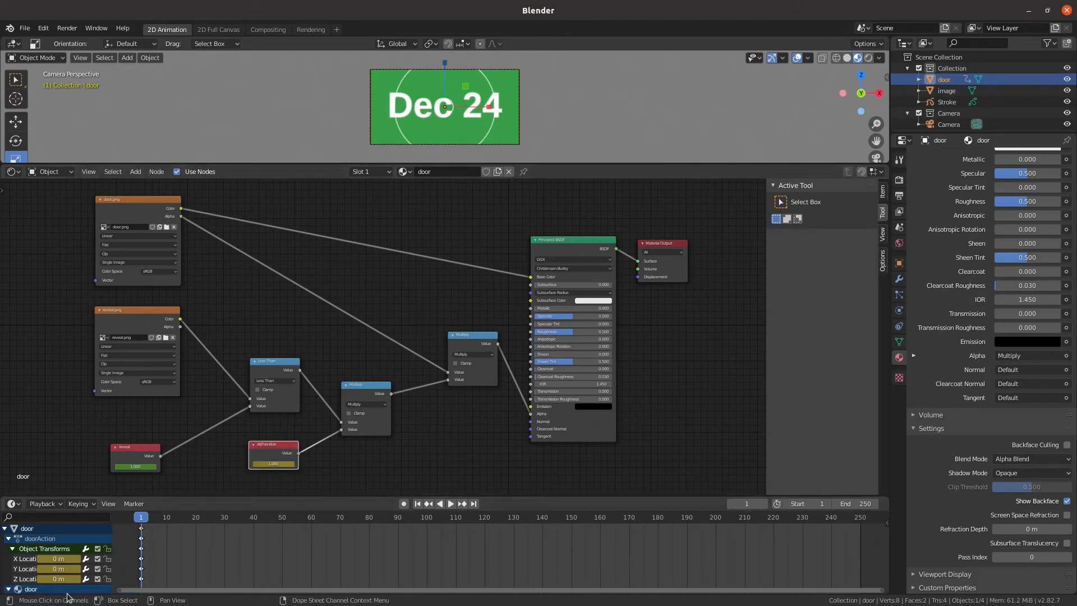
Step: Reveal the door material's Shader Nodetree channel in the timeline and set alphavalue to 0 at frame 41 as a keyframe
{"action": "left_click", "coordinate": [8, 588]}
{"action": "scroll", "coordinate": [31, 578], "scroll_direction": "down", "scroll_amount": 2}
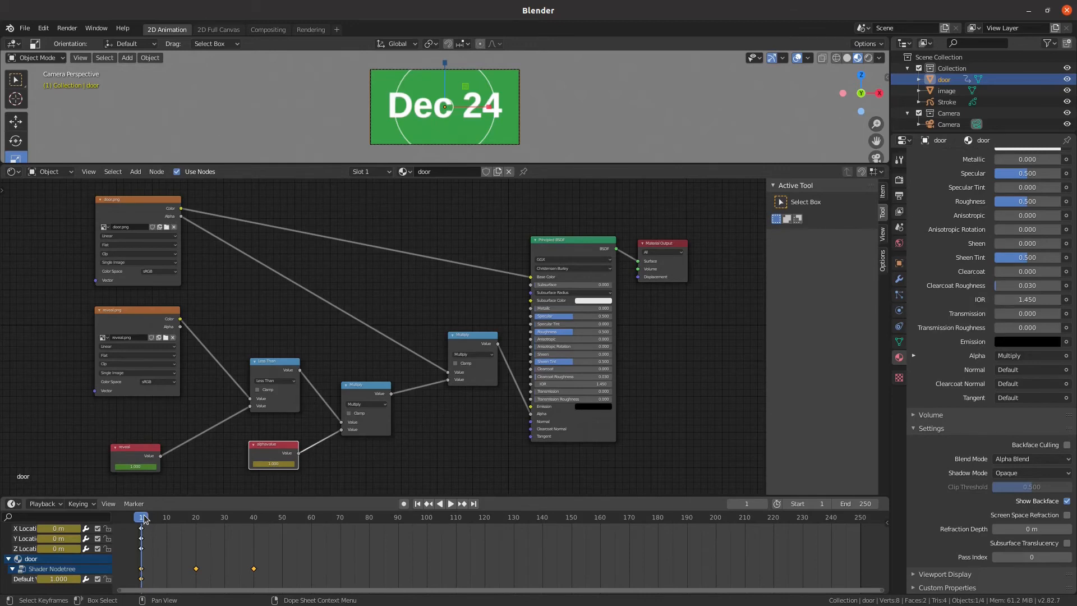
{"action": "left_click_drag", "start_coordinate": [144, 519], "coordinate": [256, 521]}
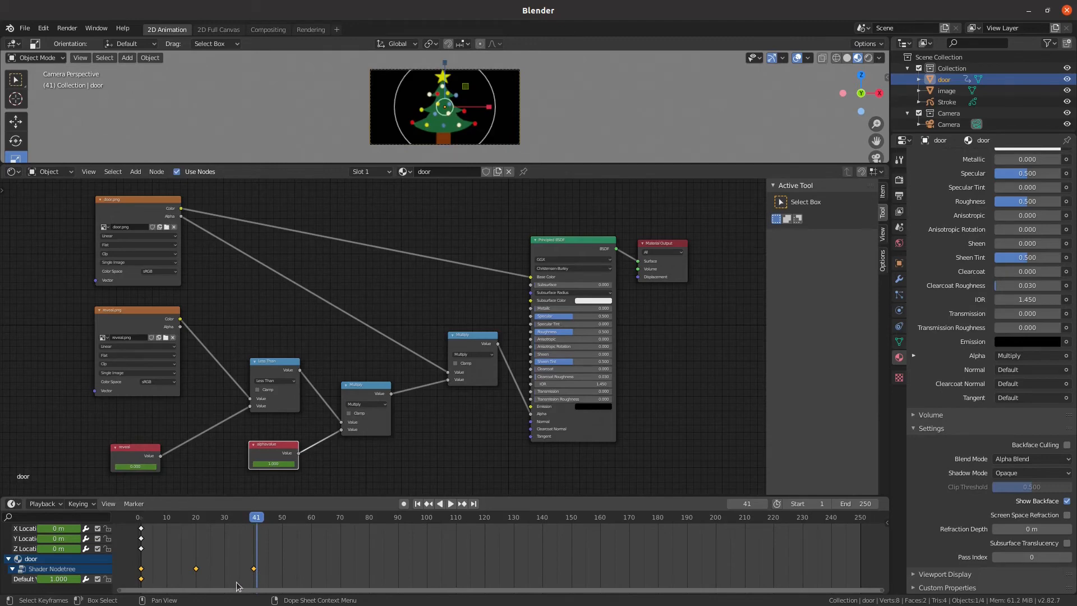
{"action": "left_click", "coordinate": [61, 579]}
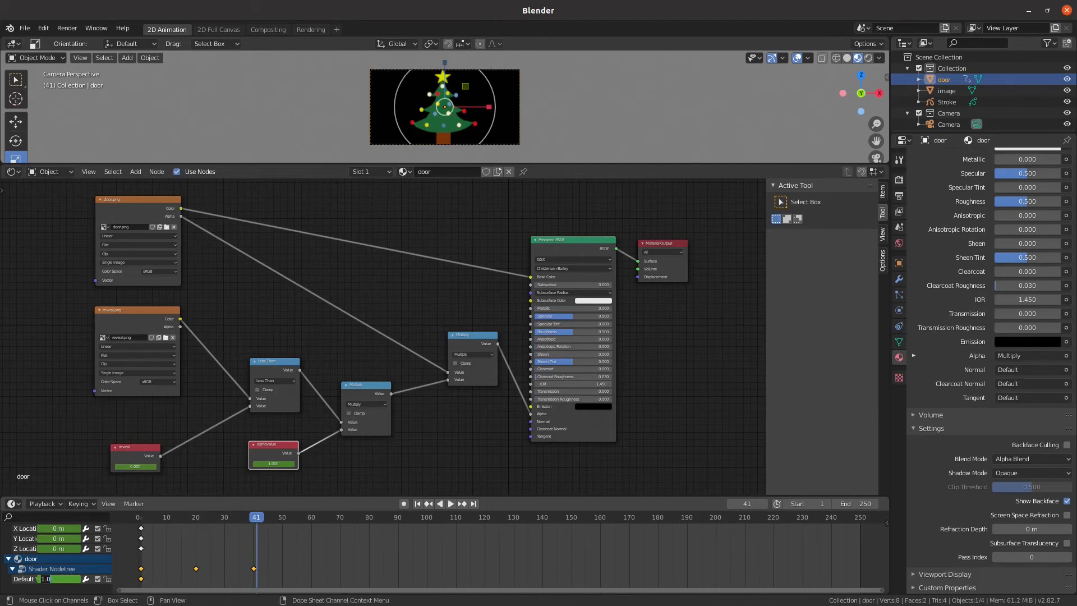
{"action": "type", "text": "0"}
{"action": "key", "text": "Return"}
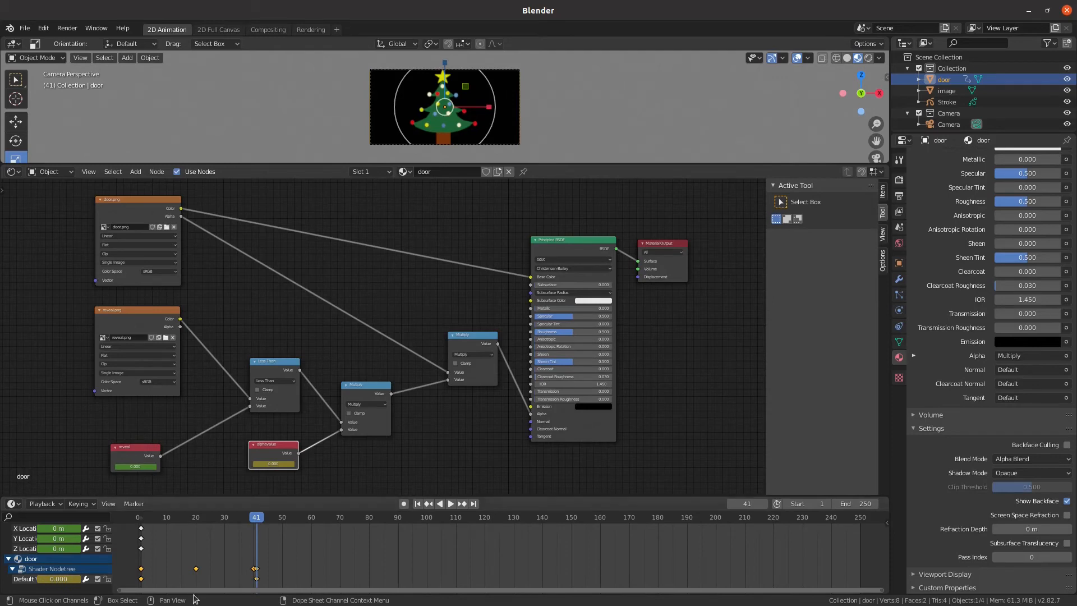
Step: Select the reveal Value node and check its keyframes in the timeline's channel list
{"action": "left_click", "coordinate": [139, 447]}
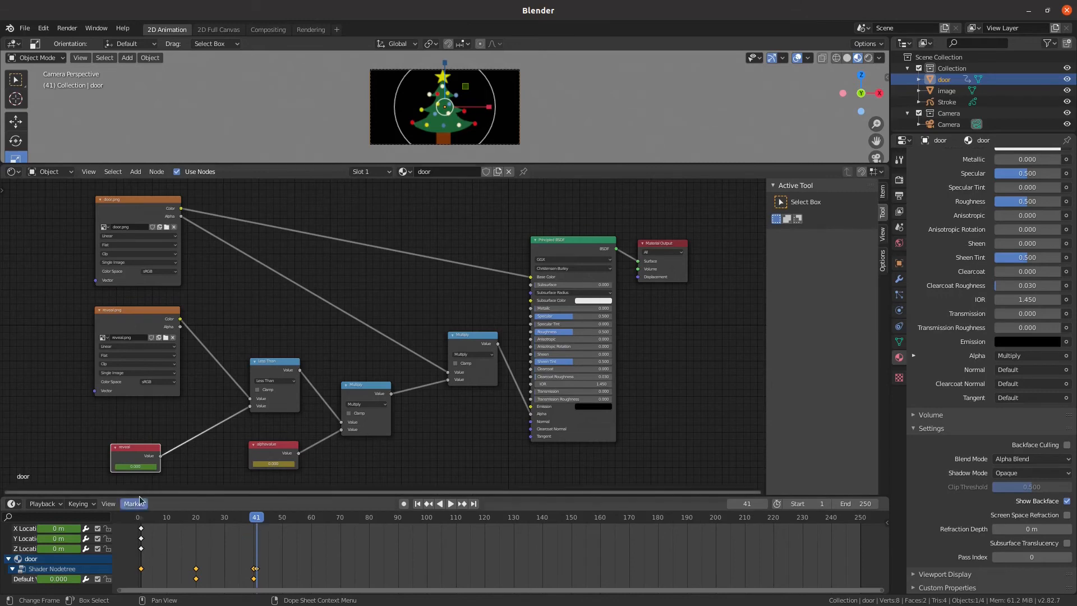
{"action": "scroll", "coordinate": [88, 580], "scroll_direction": "up", "scroll_amount": 3}
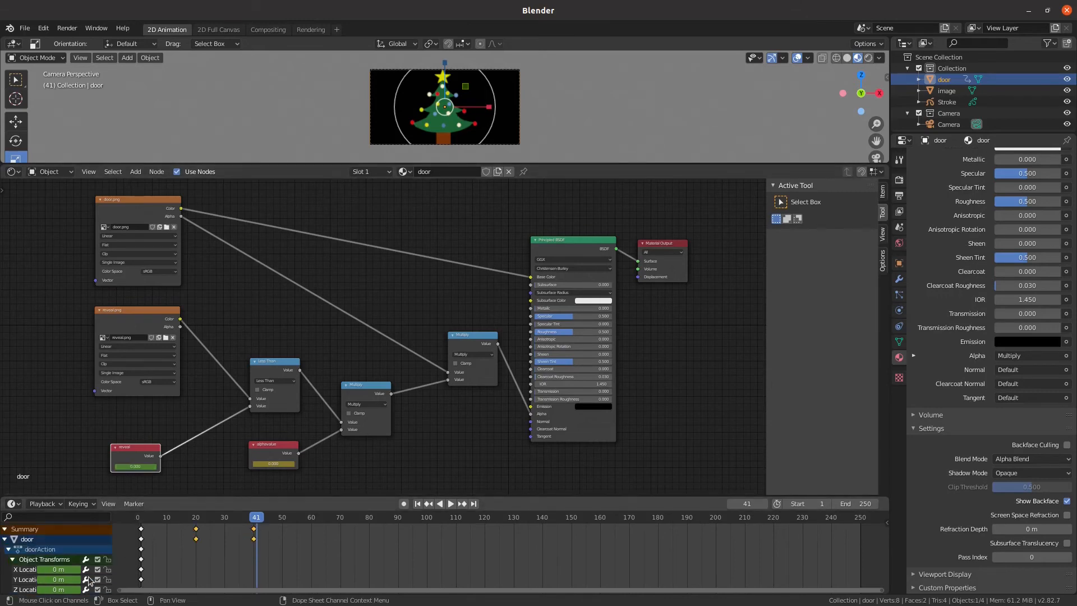
{"action": "scroll", "coordinate": [89, 576], "scroll_direction": "down", "scroll_amount": 3}
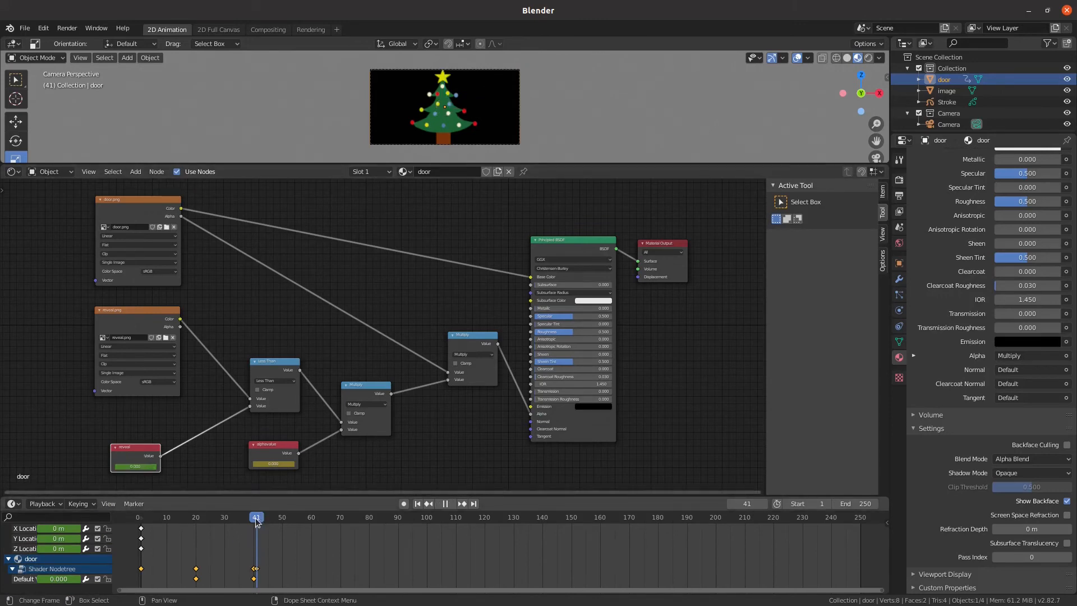
Step: Set the reveal node to 1 at frame 41, insert a keyframe for it, and check the jump around that frame
{"action": "left_click", "coordinate": [139, 467]}
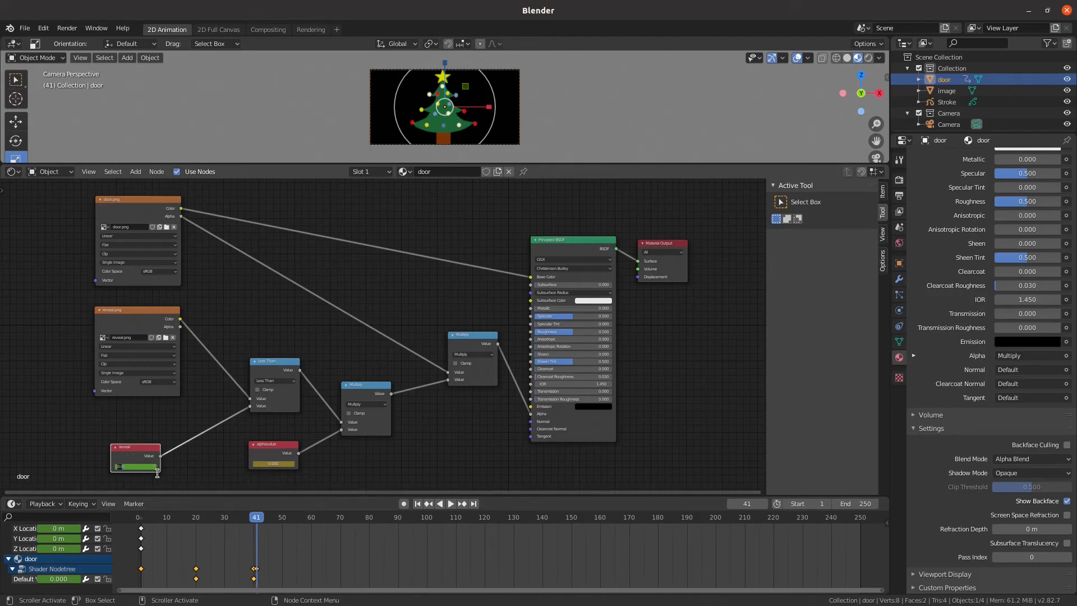
{"action": "type", "text": "1"}
{"action": "key", "text": "Return"}
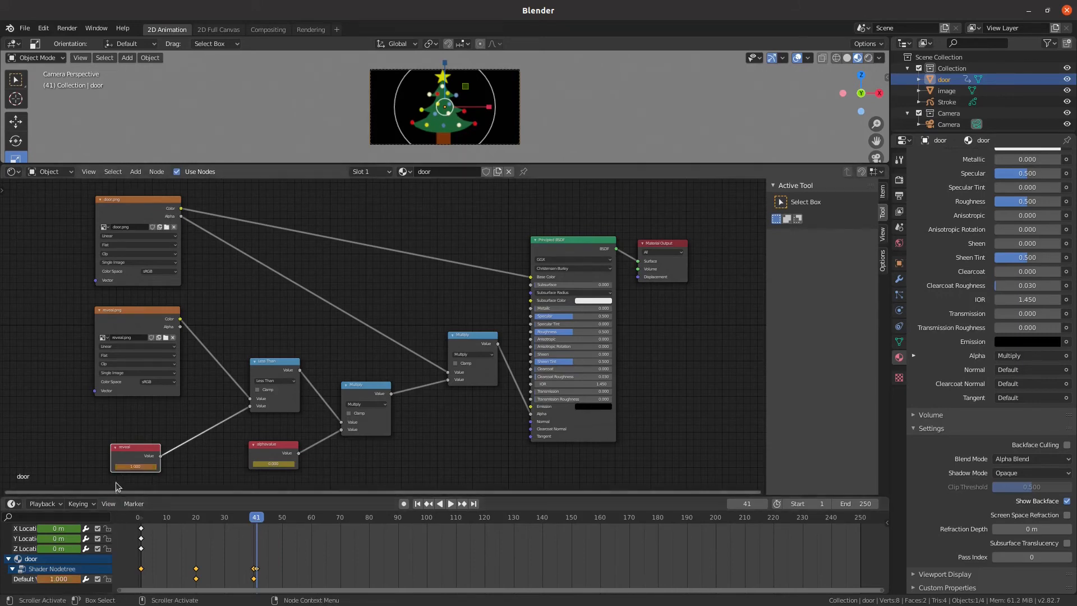
{"action": "right_click", "coordinate": [130, 468]}
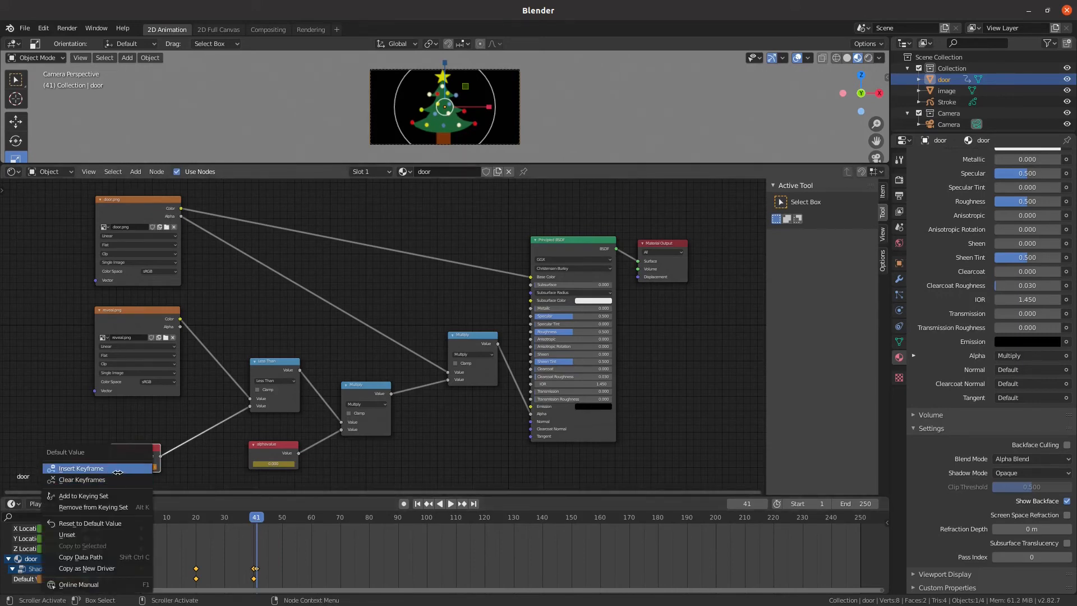
{"action": "left_click", "coordinate": [121, 470]}
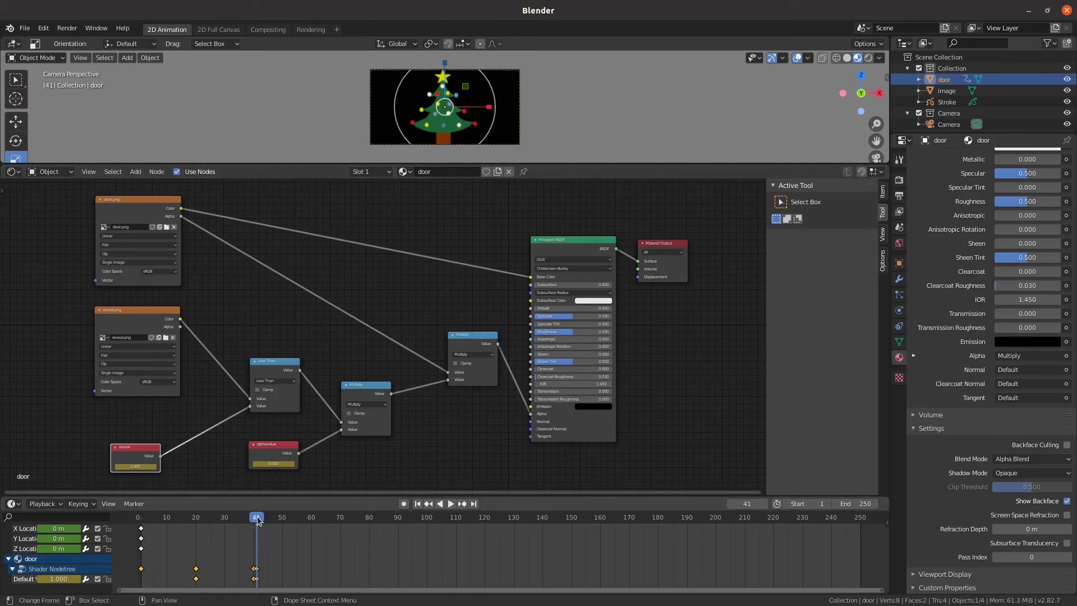
{"action": "mouse_move", "coordinate": [258, 517]}
{"action": "left_mouse_down"}
{"action": "mouse_move", "coordinate": [139, 517]}
{"action": "mouse_move", "coordinate": [255, 524]}
{"action": "left_mouse_up"}
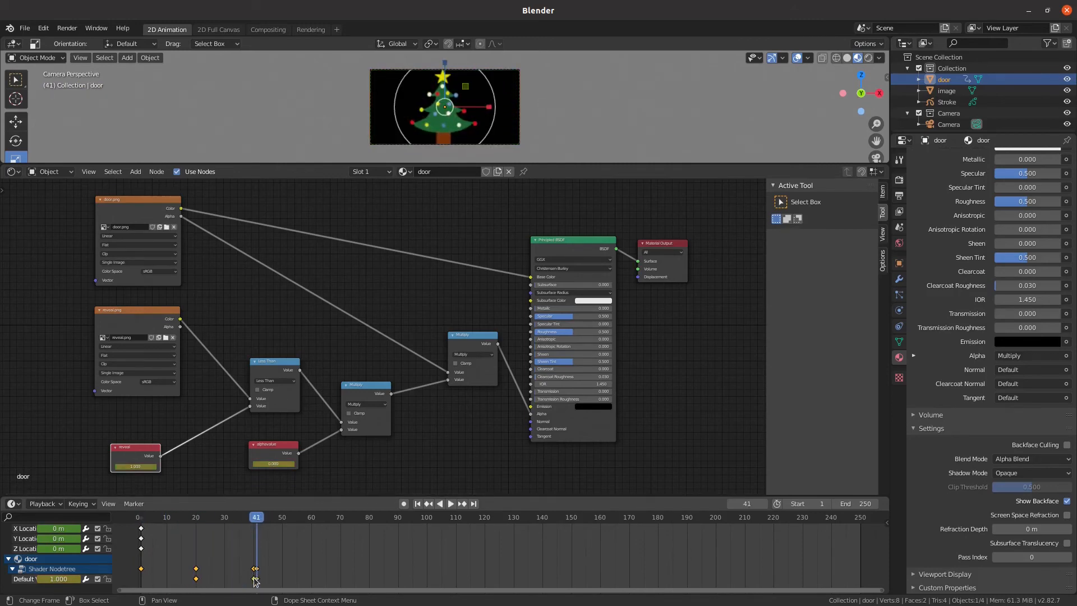
Step: Set the alphavalue node to 1 at frame 40 and insert a keyframe for it
{"action": "left_click", "coordinate": [255, 578]}
{"action": "left_click", "coordinate": [268, 451]}
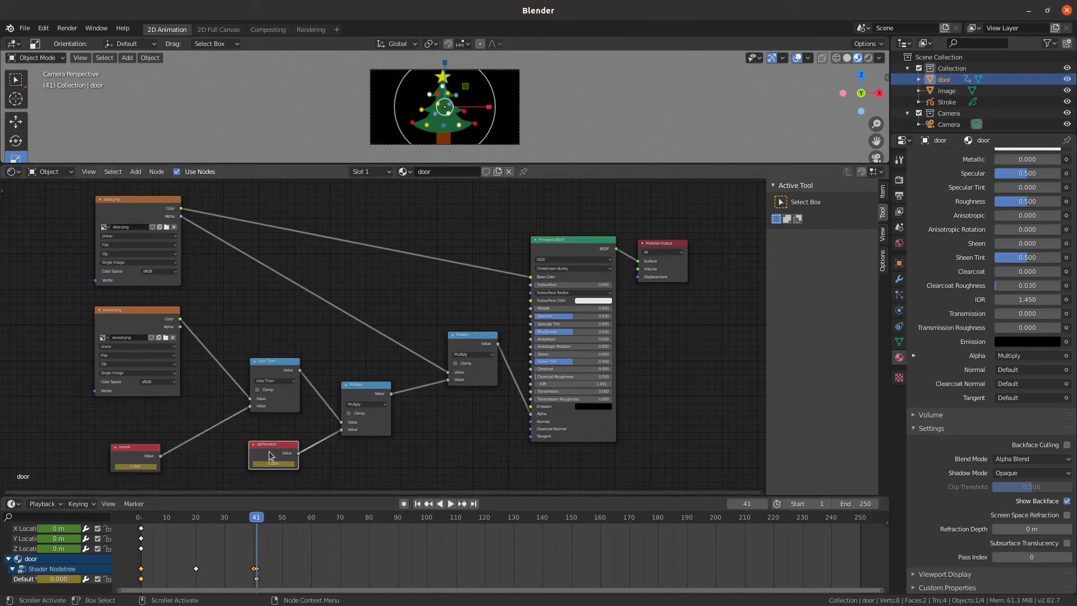
{"action": "left_click", "coordinate": [254, 519]}
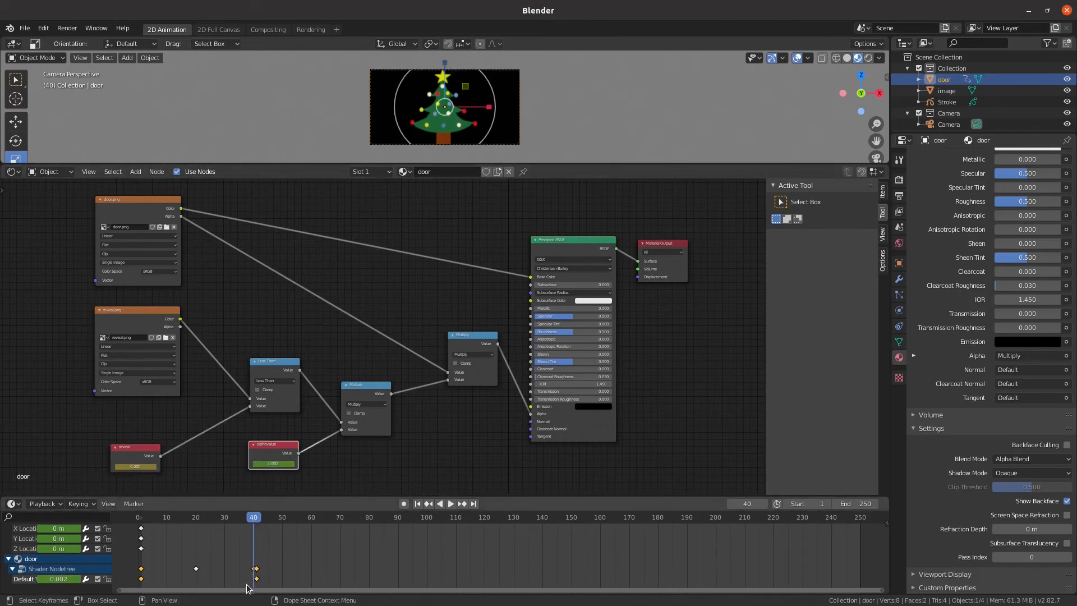
{"action": "left_click", "coordinate": [268, 464]}
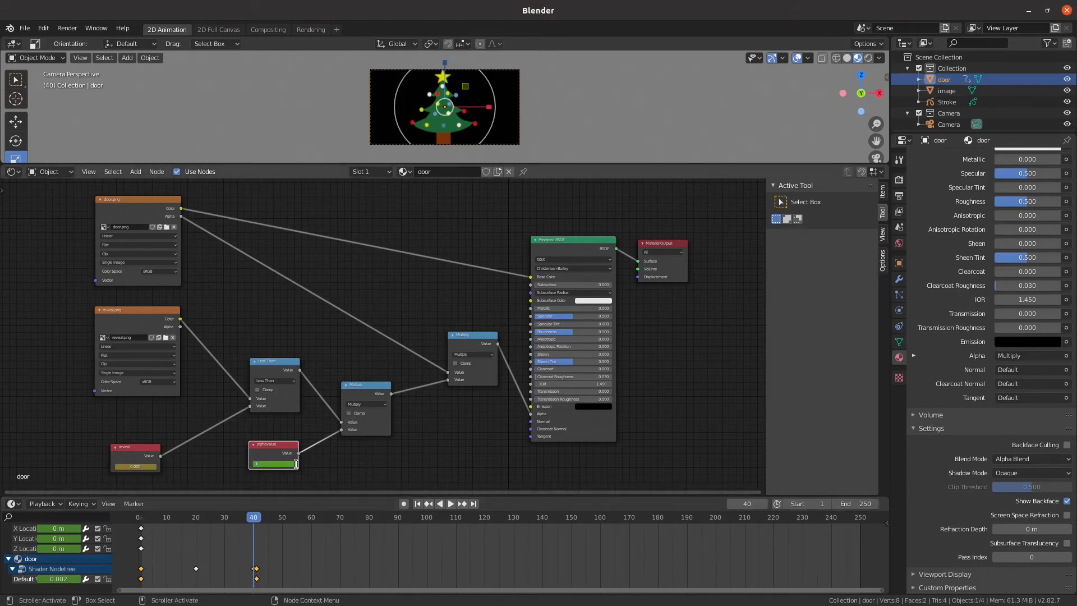
{"action": "type", "text": "1"}
{"action": "key", "text": "Return"}
{"action": "right_click", "coordinate": [282, 464]}
{"action": "left_click", "coordinate": [277, 465]}
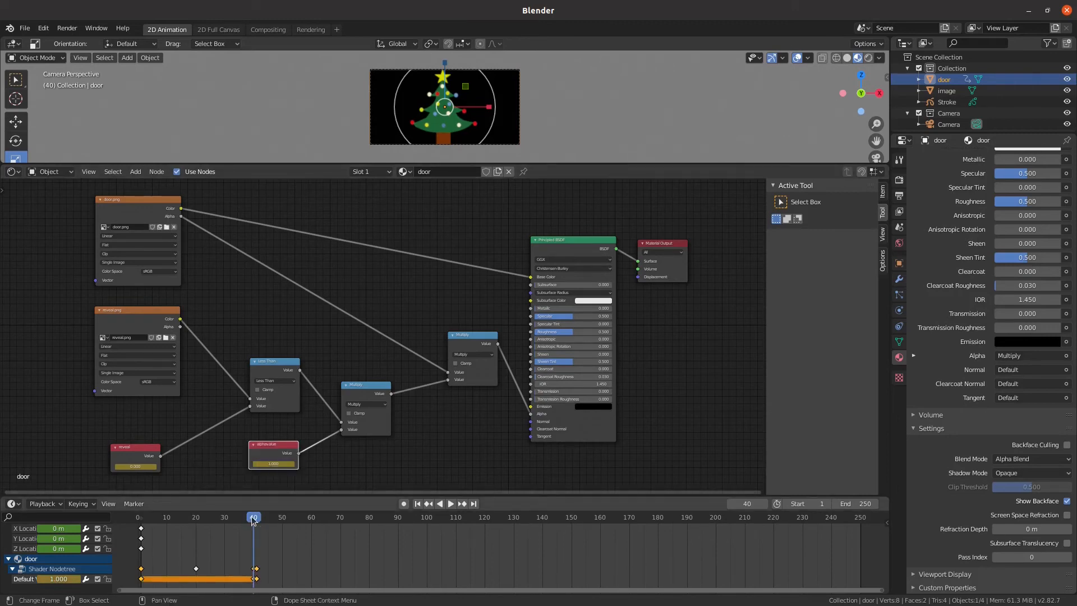
Step: Check the transition around frame 41, and insert an alphavalue keyframe of 0 at frame 70
{"action": "mouse_move", "coordinate": [251, 517]}
{"action": "left_mouse_down"}
{"action": "mouse_move", "coordinate": [135, 522]}
{"action": "mouse_move", "coordinate": [255, 521]}
{"action": "left_mouse_up"}
{"action": "mouse_move", "coordinate": [256, 520]}
{"action": "left_mouse_down"}
{"action": "mouse_move", "coordinate": [136, 525]}
{"action": "mouse_move", "coordinate": [255, 533]}
{"action": "left_mouse_up"}
{"action": "left_click_drag", "start_coordinate": [255, 521], "coordinate": [340, 520]}
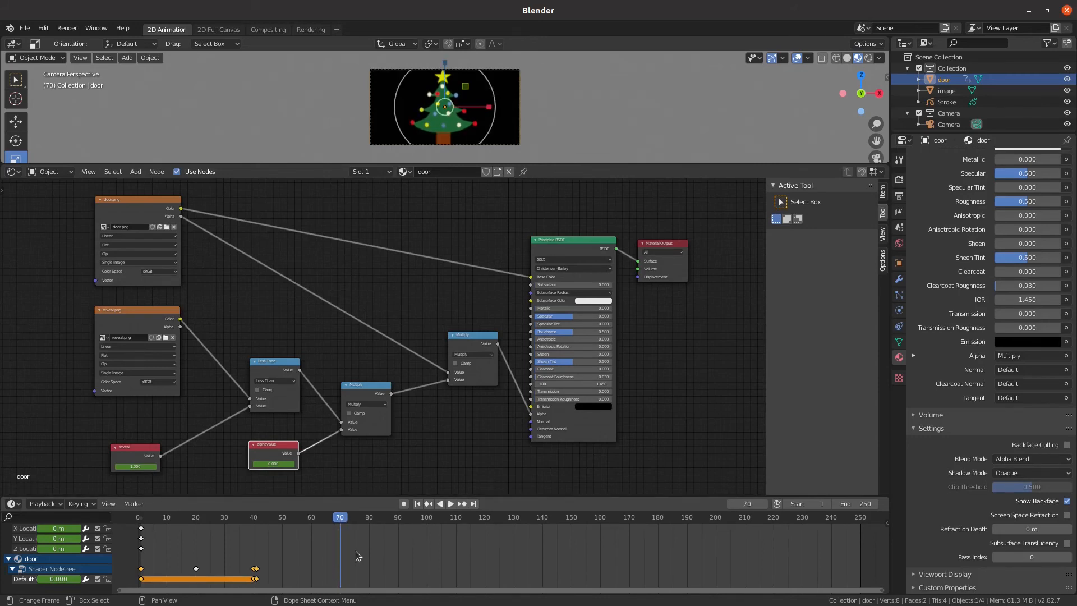
{"action": "right_click", "coordinate": [279, 463]}
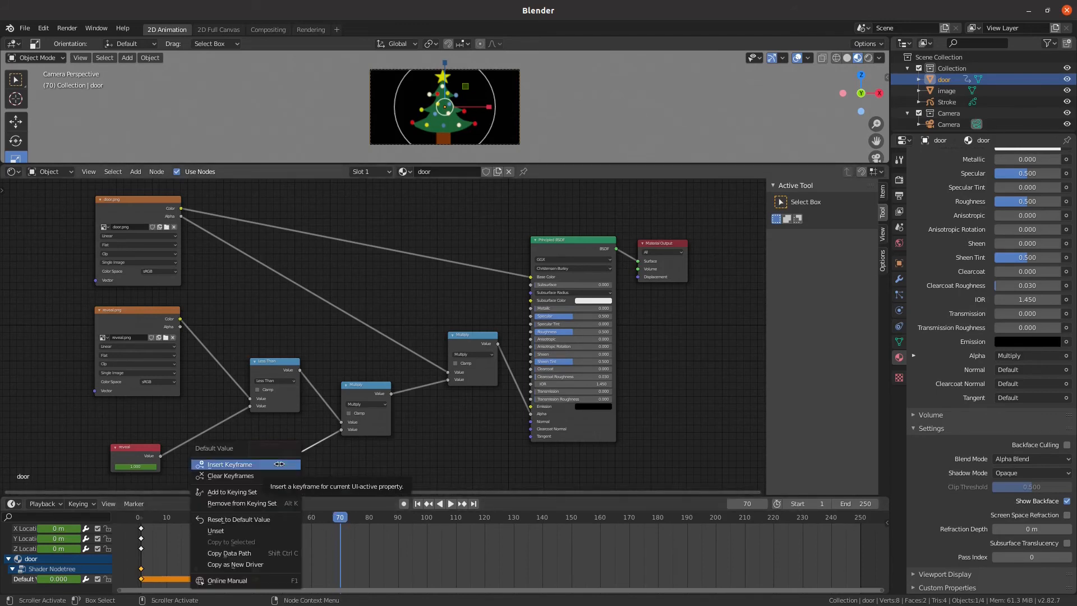
{"action": "left_click", "coordinate": [279, 463]}
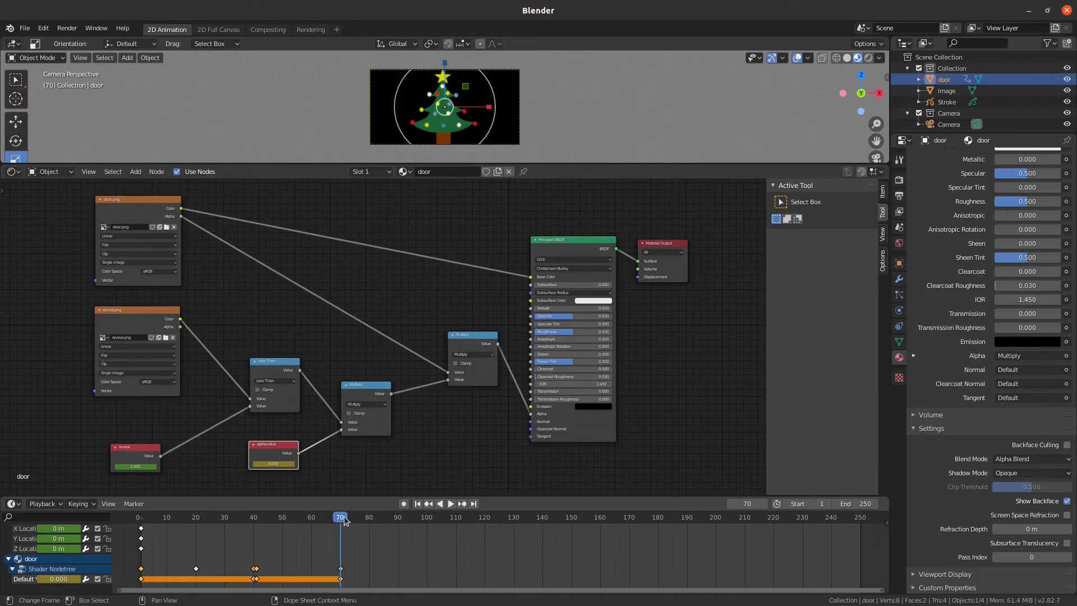
Step: Set alphavalue to 1 at frame 90 as a keyframe through its animation channel value
{"action": "left_click_drag", "start_coordinate": [343, 520], "coordinate": [398, 520]}
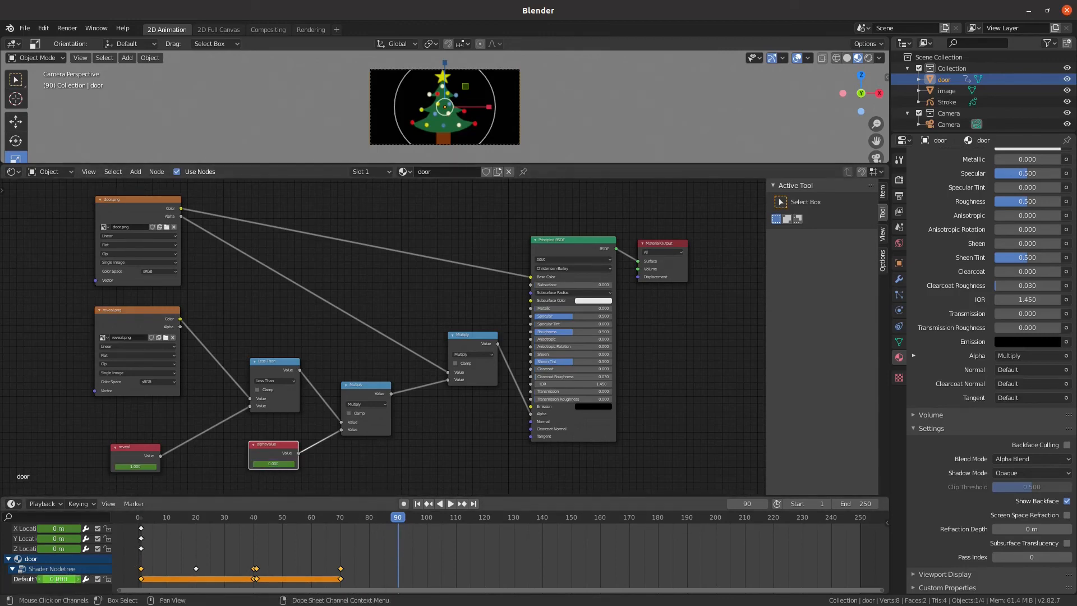
{"action": "left_click", "coordinate": [59, 578]}
{"action": "type", "text": "1"}
{"action": "key", "text": "Return"}
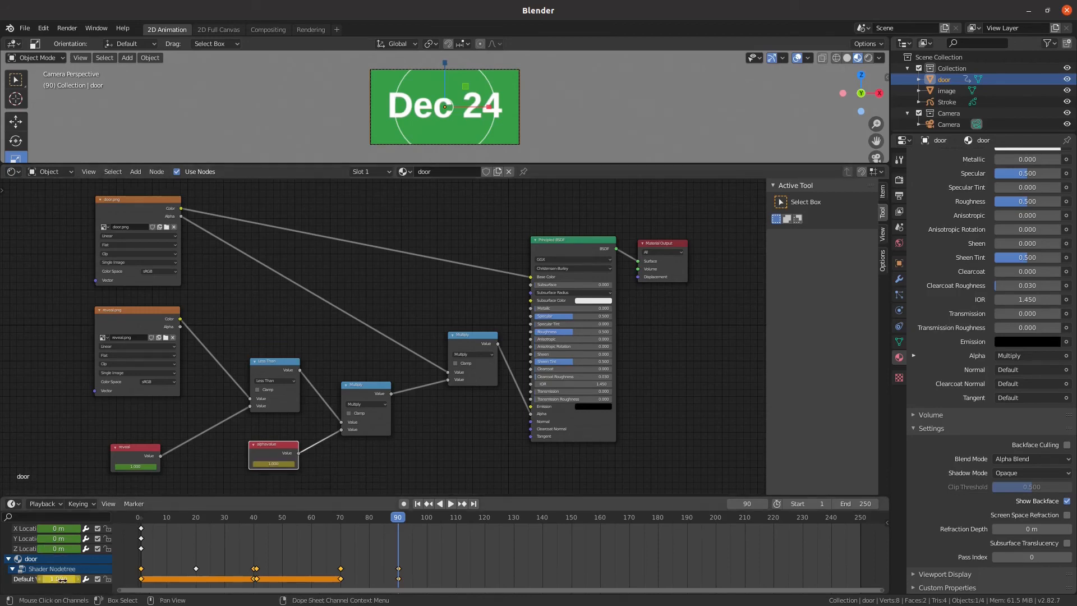
Step: Scrub through the animation up to frame 90 and set the scene's end frame to 90
{"action": "key", "text": "ctrl+shift+space"}
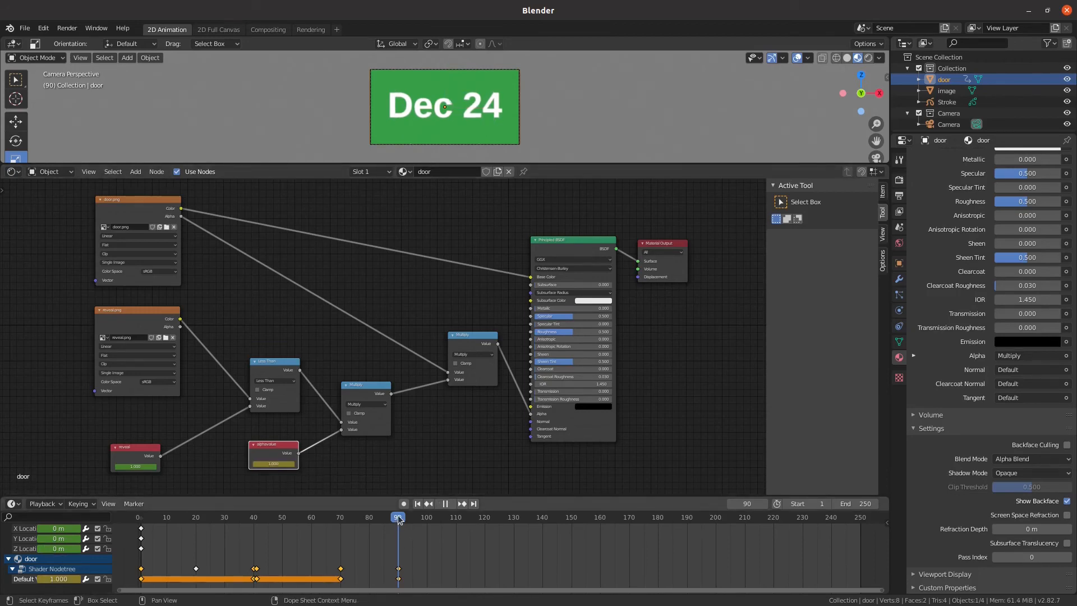
{"action": "left_click_drag", "start_coordinate": [198, 524], "coordinate": [406, 549]}
{"action": "left_click_drag", "start_coordinate": [142, 526], "coordinate": [400, 524]}
{"action": "left_click", "coordinate": [866, 504]}
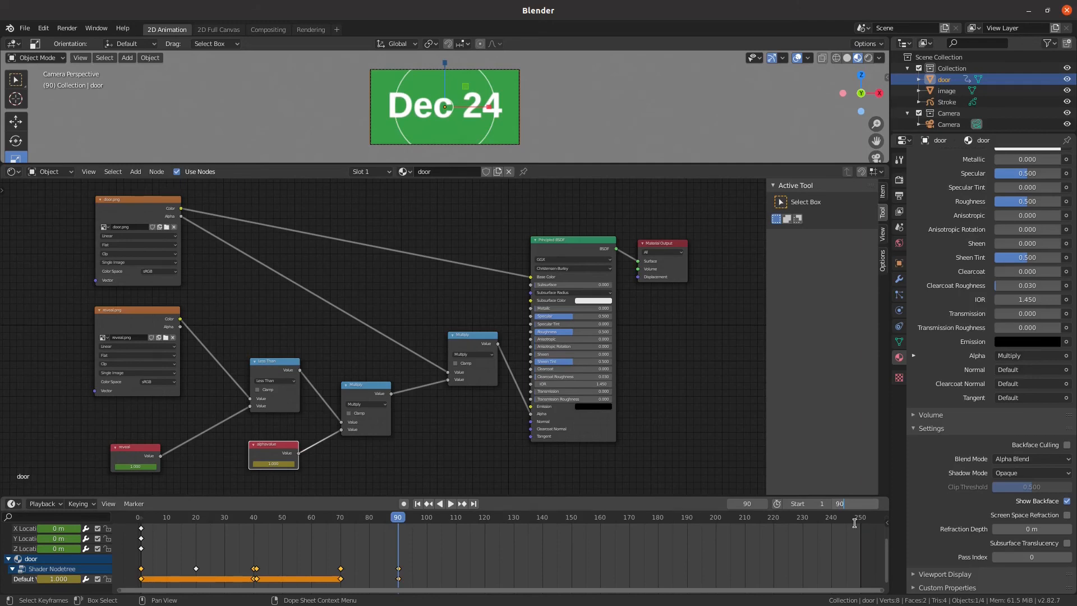
{"action": "key", "text": "Return"}
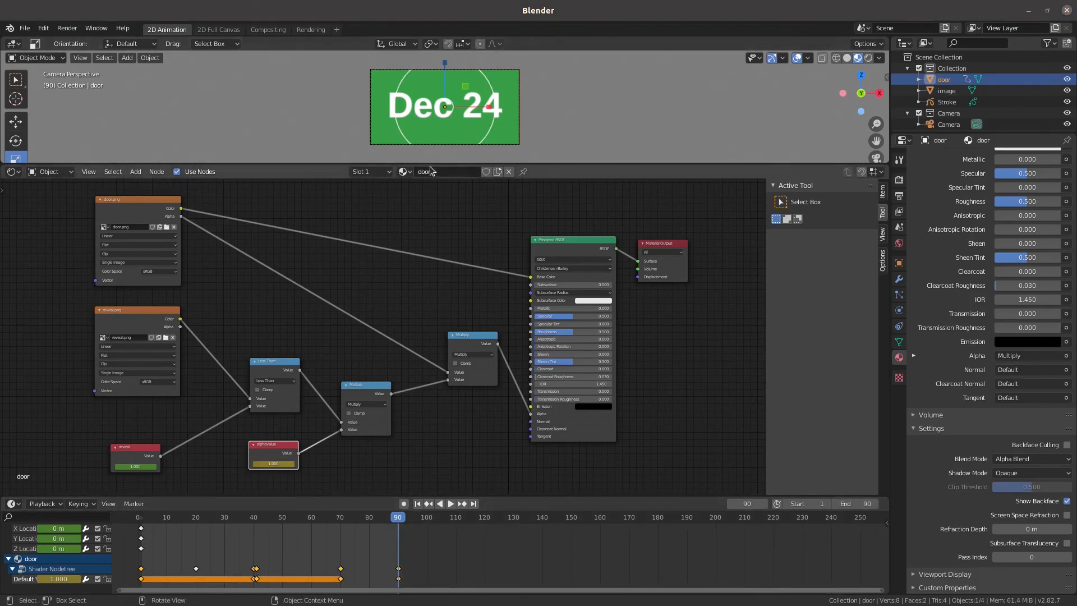
Step: Enlarge the 3D viewport over the node editor and preview the animation from frame 1
{"action": "left_click_drag", "start_coordinate": [430, 164], "coordinate": [423, 483]}
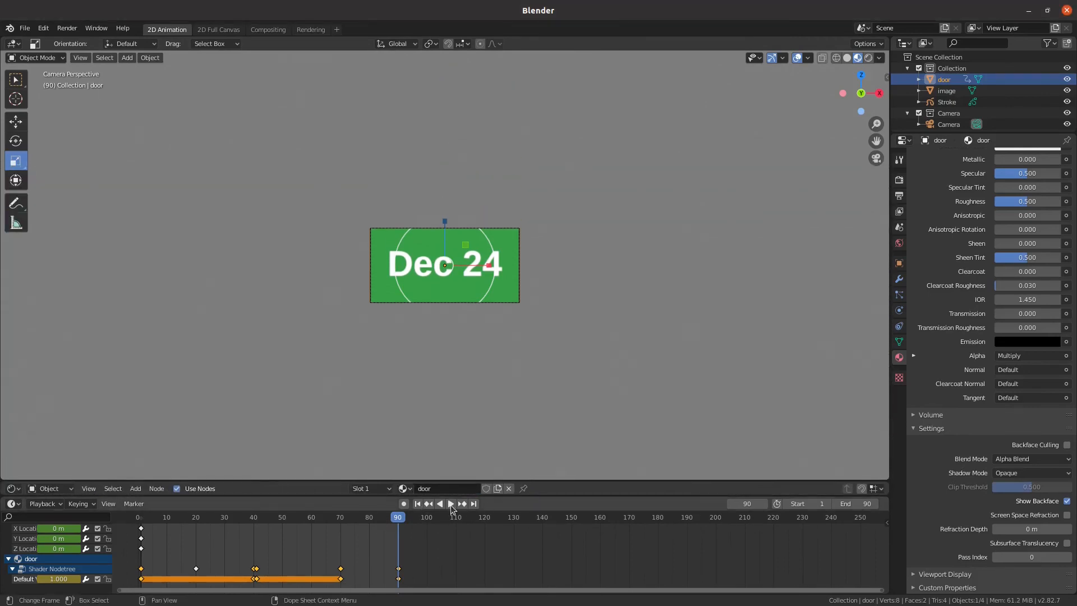
{"action": "left_click", "coordinate": [417, 503]}
{"action": "scroll", "coordinate": [459, 329], "scroll_direction": "up", "scroll_amount": 3}
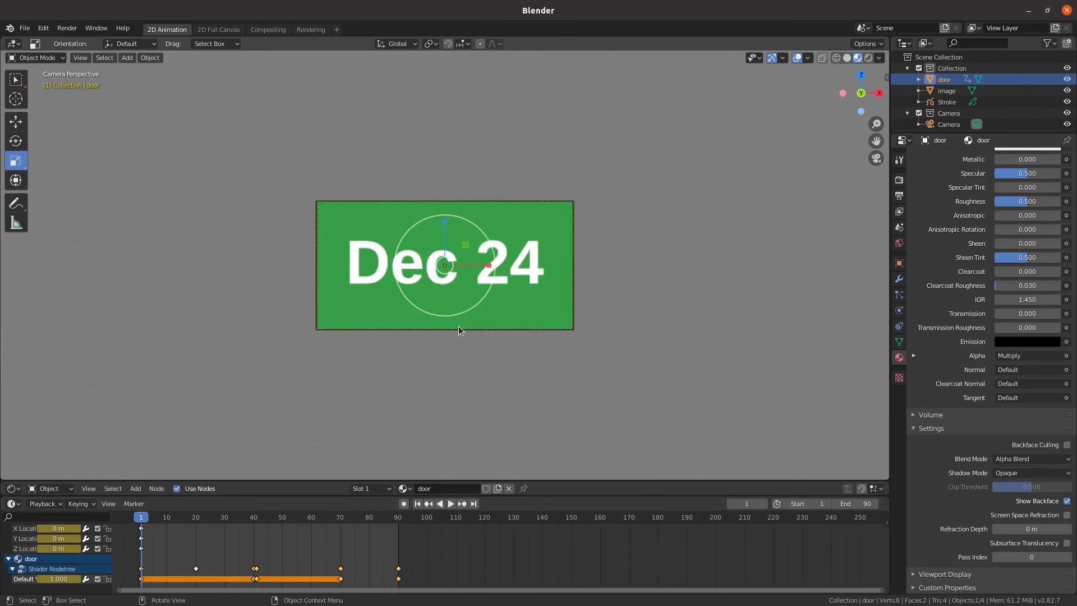
{"action": "scroll", "coordinate": [459, 330], "scroll_direction": "up", "scroll_amount": 2}
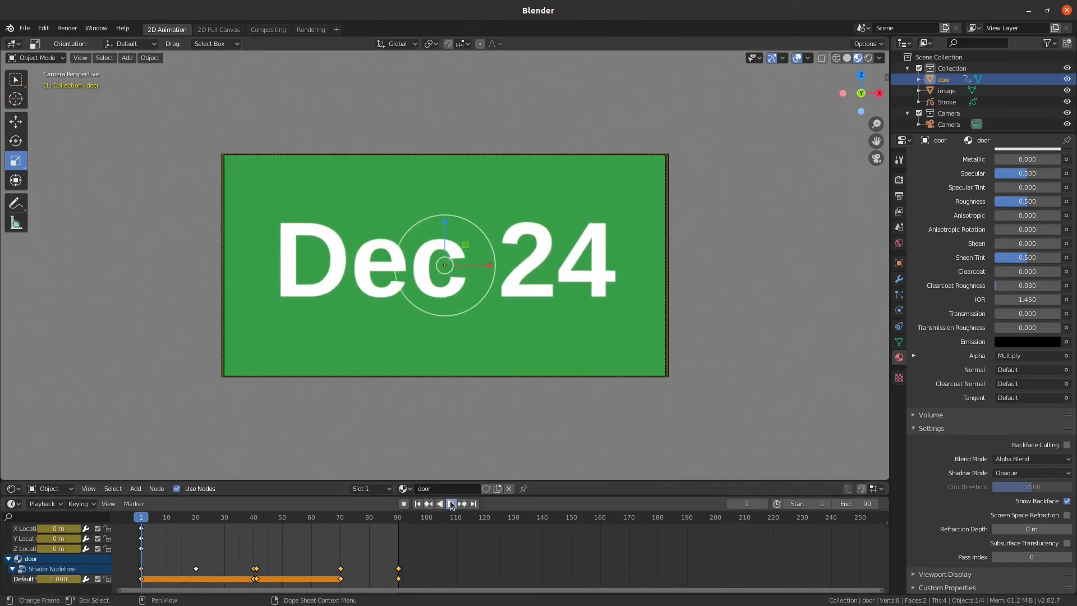
{"action": "left_click", "coordinate": [451, 504]}
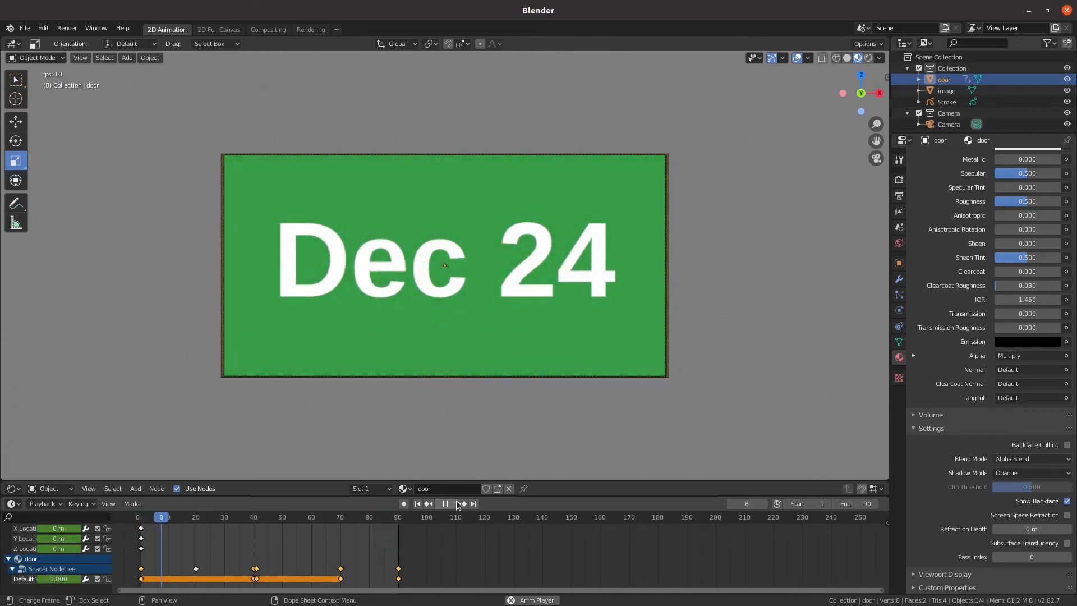
{"action": "left_click", "coordinate": [445, 503]}
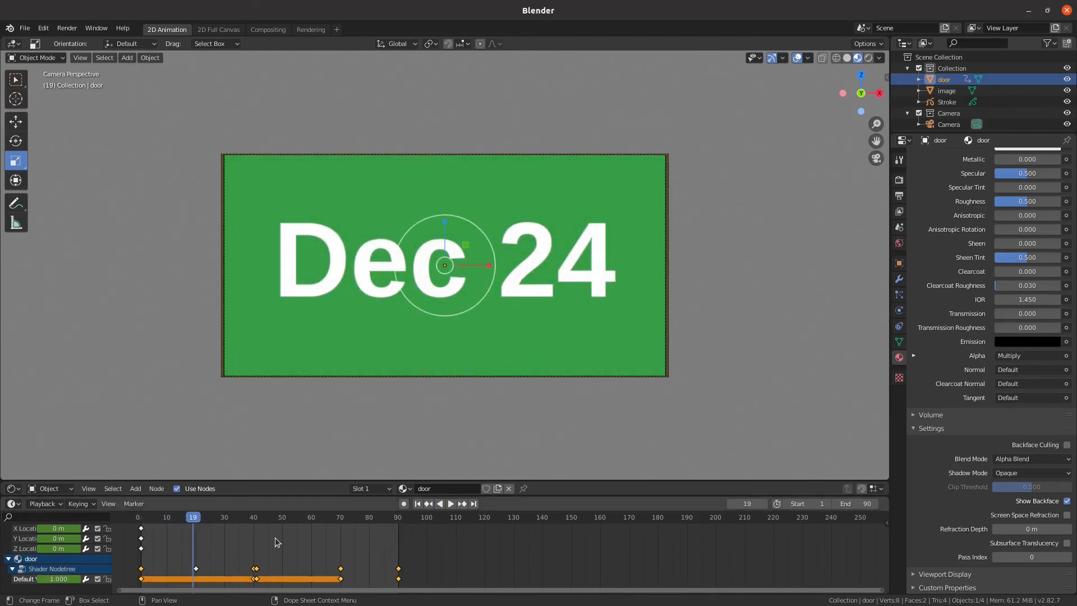
Step: Shift the last two alphavalue keyframes, at frames 70 and 90, to frames 120 and 140
{"action": "scroll", "coordinate": [275, 539], "scroll_direction": "down", "scroll_amount": 3}
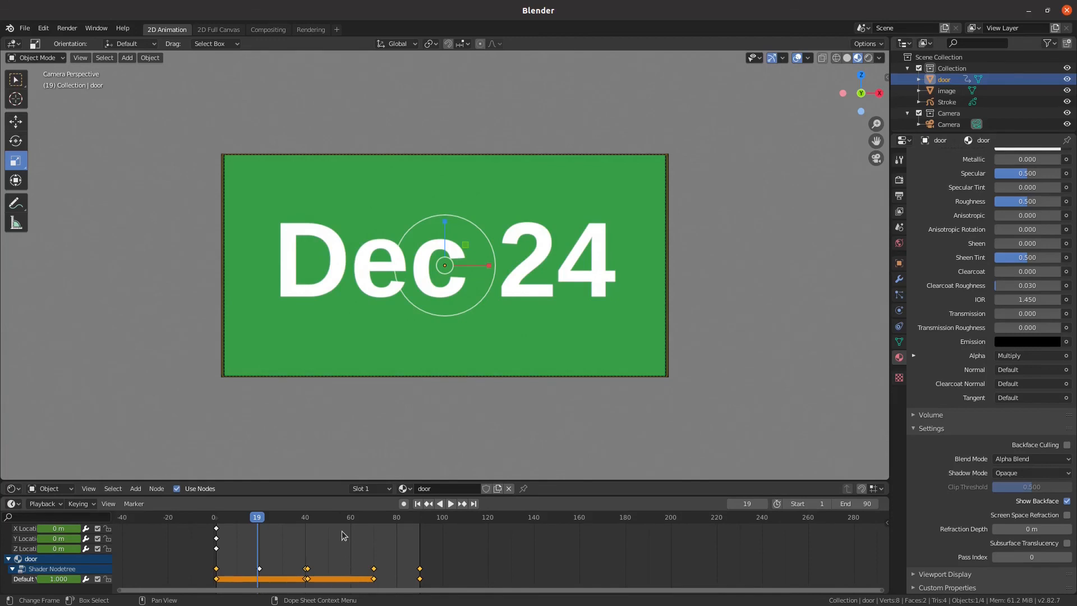
{"action": "left_click_drag", "start_coordinate": [337, 537], "coordinate": [354, 591]}
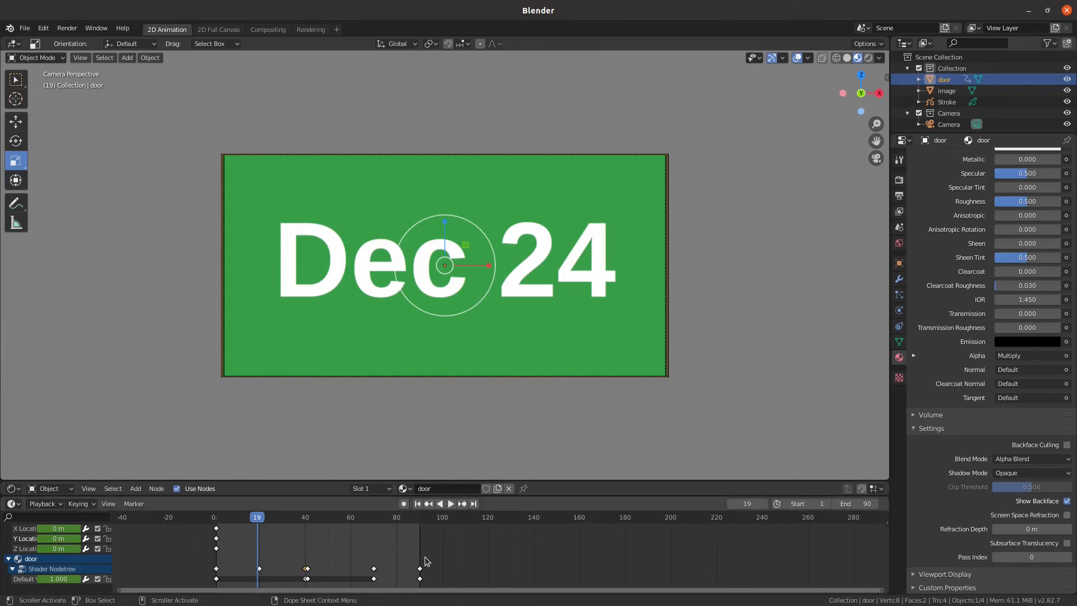
{"action": "mouse_move", "coordinate": [433, 559]}
{"action": "left_mouse_down"}
{"action": "mouse_move", "coordinate": [370, 586]}
{"action": "mouse_move", "coordinate": [398, 569]}
{"action": "mouse_move", "coordinate": [445, 568]}
{"action": "left_mouse_up"}
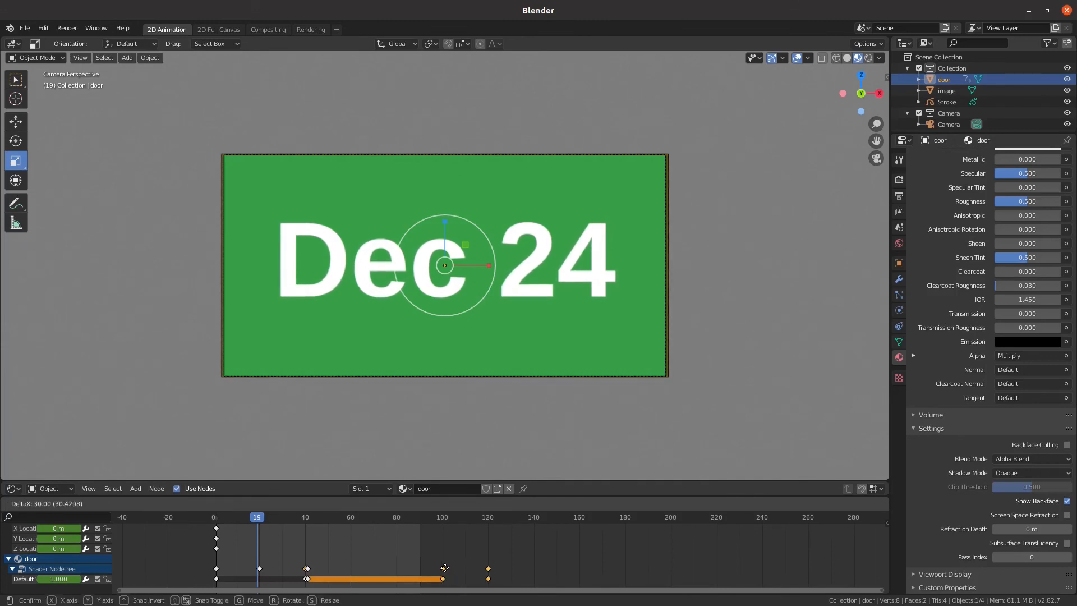
{"action": "left_click", "coordinate": [489, 571]}
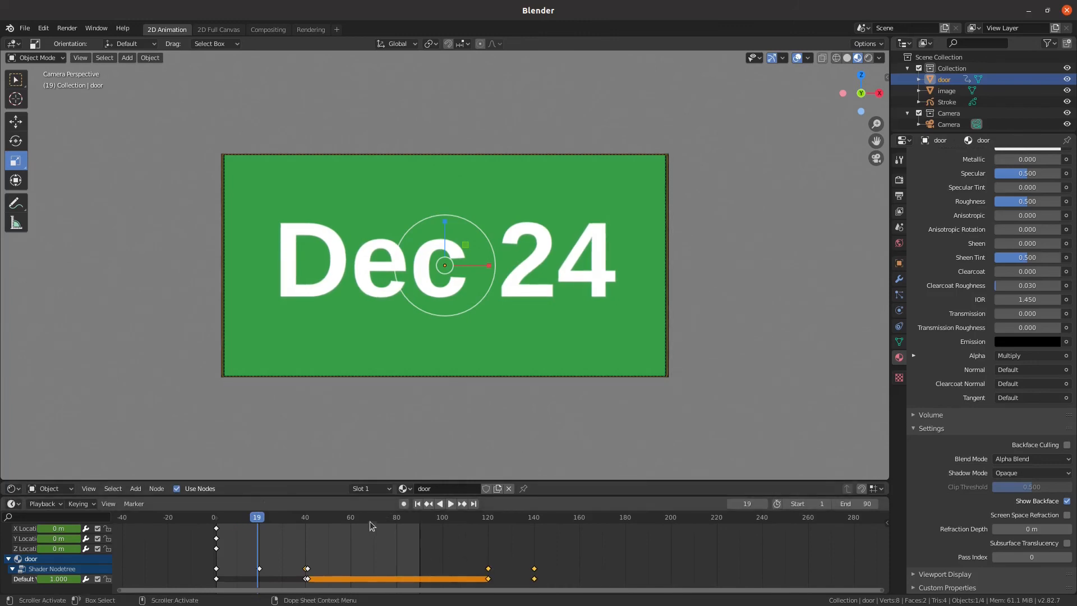
Step: Play the animation from frame 1 to watch the door reveal the tree
{"action": "left_click", "coordinate": [417, 503]}
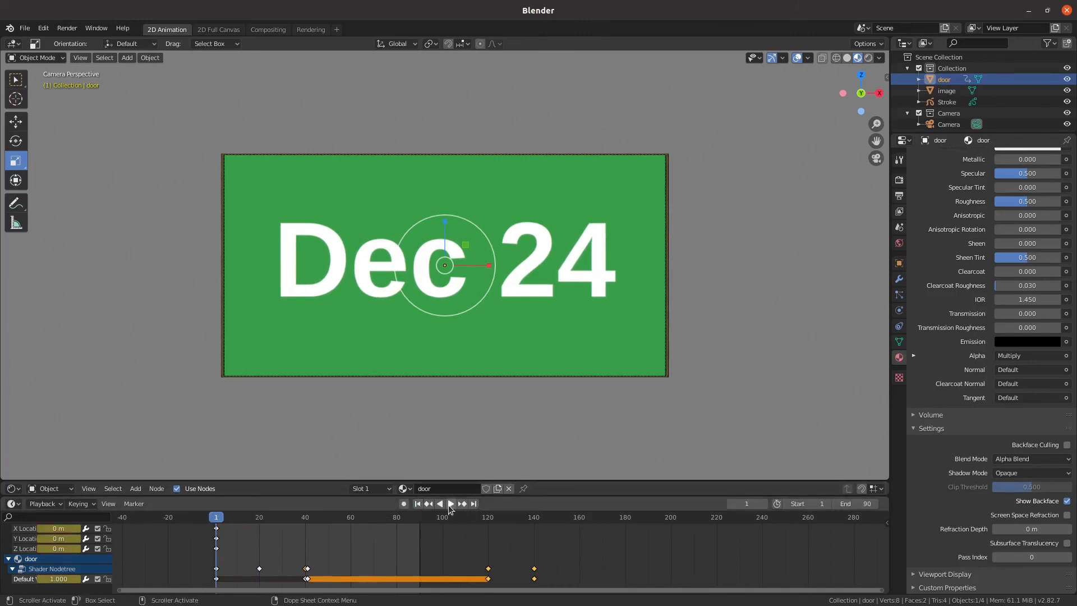
{"action": "left_click", "coordinate": [450, 504]}
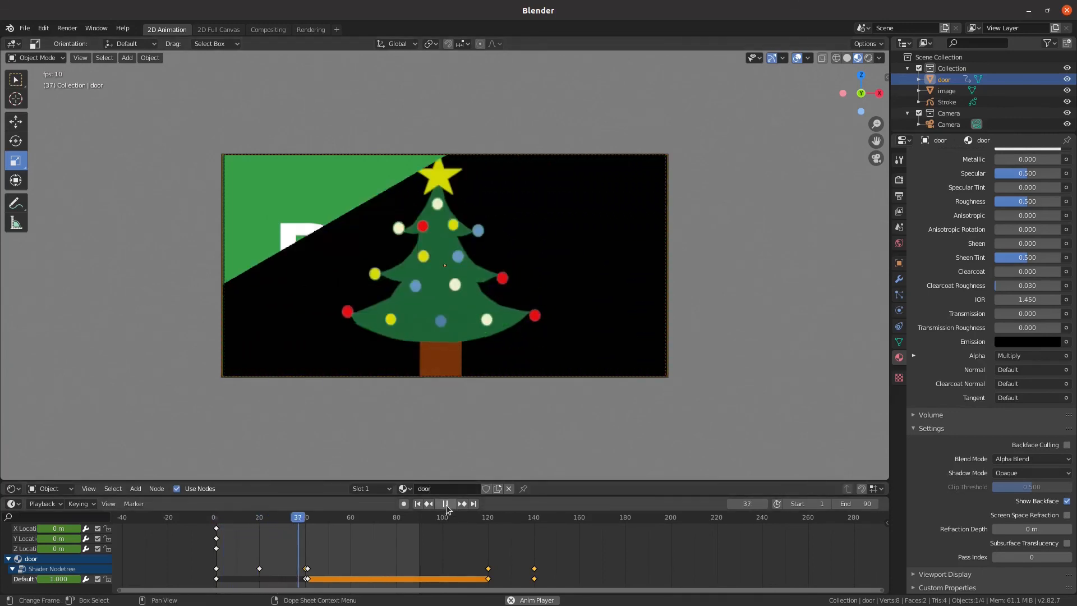
{"action": "left_click", "coordinate": [446, 503]}
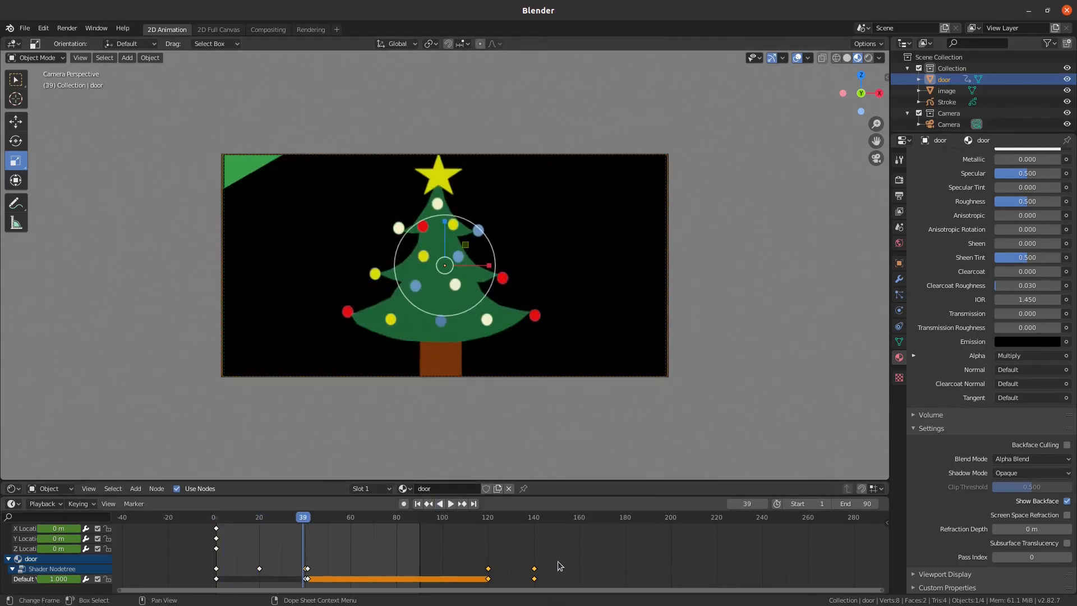
Step: Set the scene's end frame to 140 and play the full animation from the first frame
{"action": "left_click", "coordinate": [868, 505]}
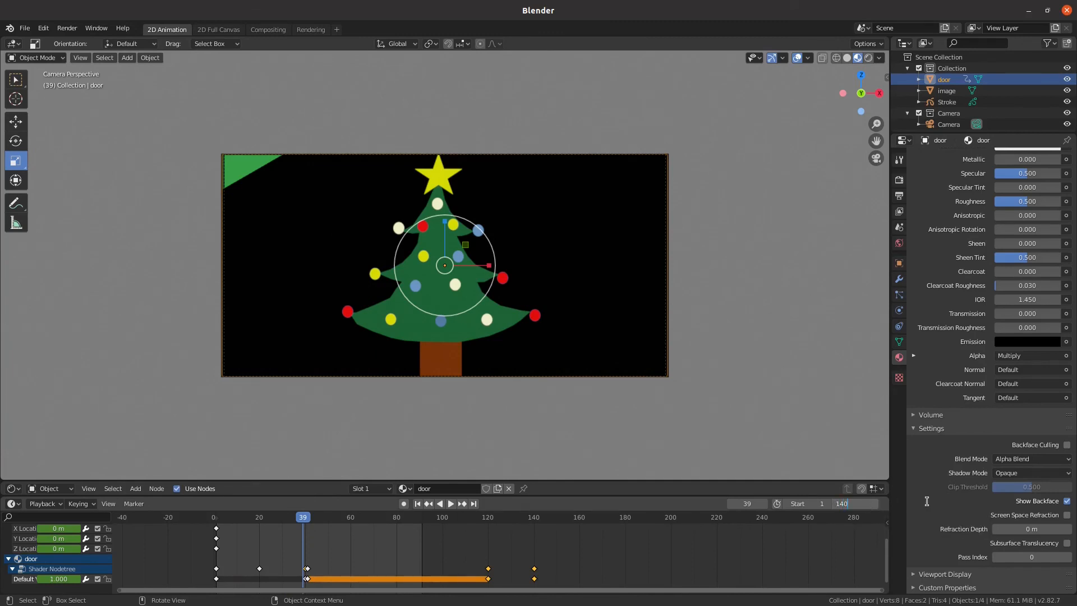
{"action": "key", "text": "Return"}
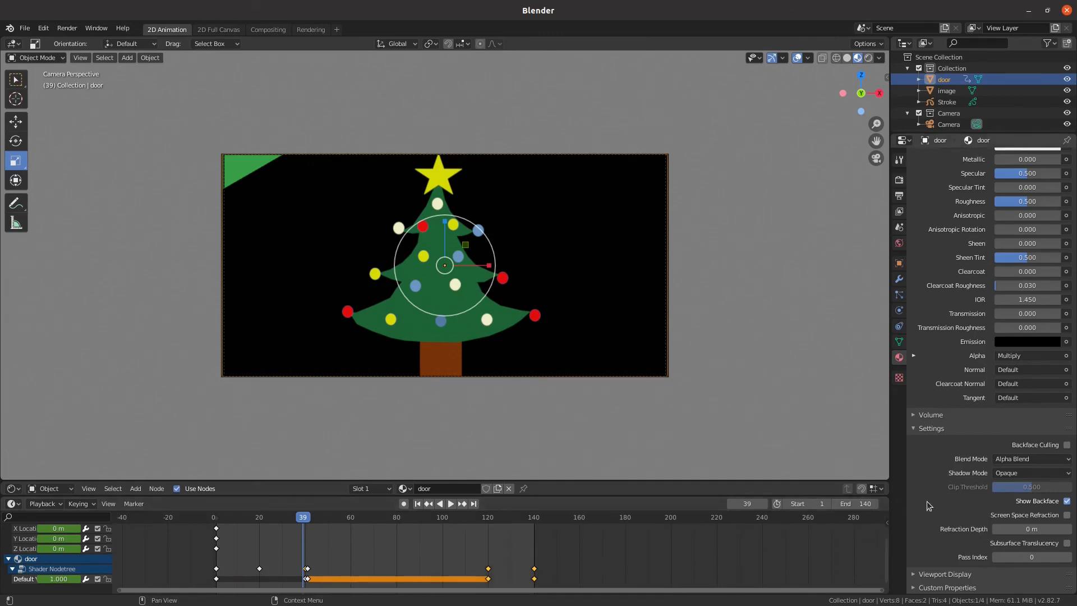
{"action": "left_click", "coordinate": [418, 504]}
{"action": "left_click", "coordinate": [450, 504]}
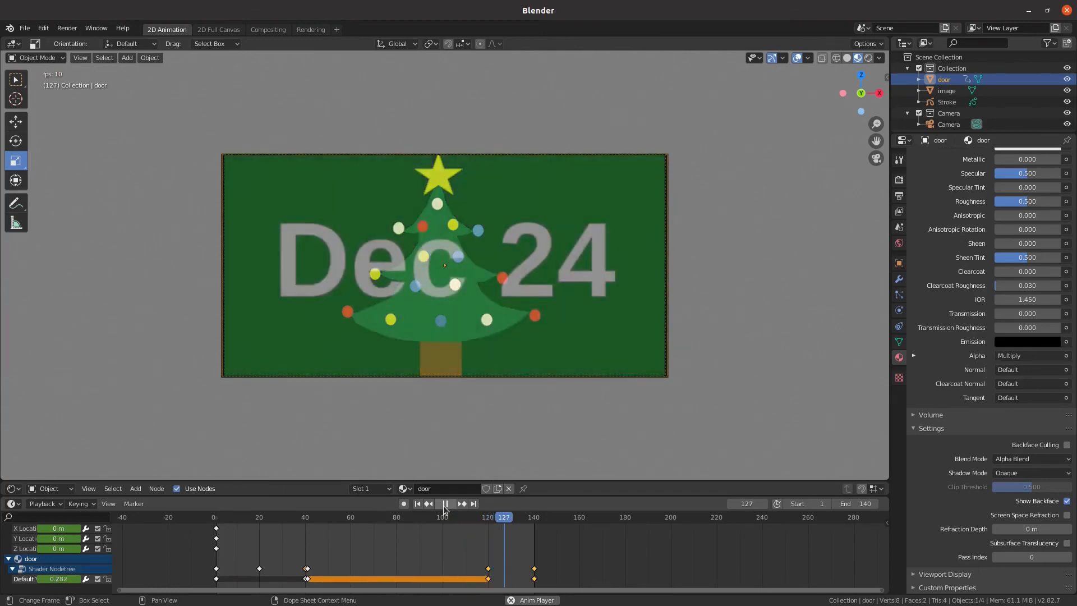
{"action": "left_click", "coordinate": [444, 505]}
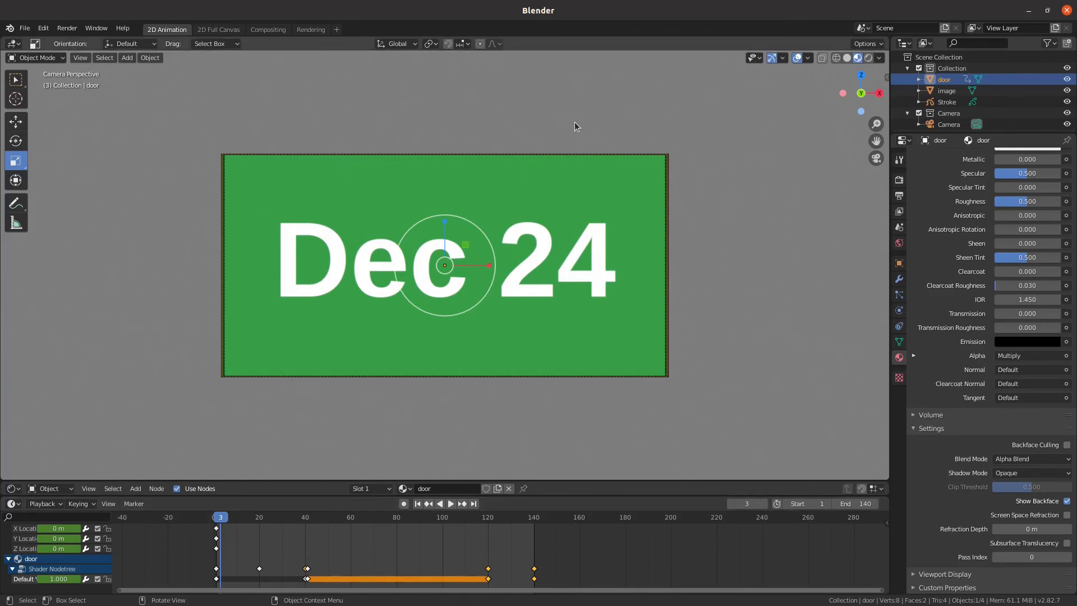
Step: Render the whole animation
{"action": "left_click", "coordinate": [68, 28]}
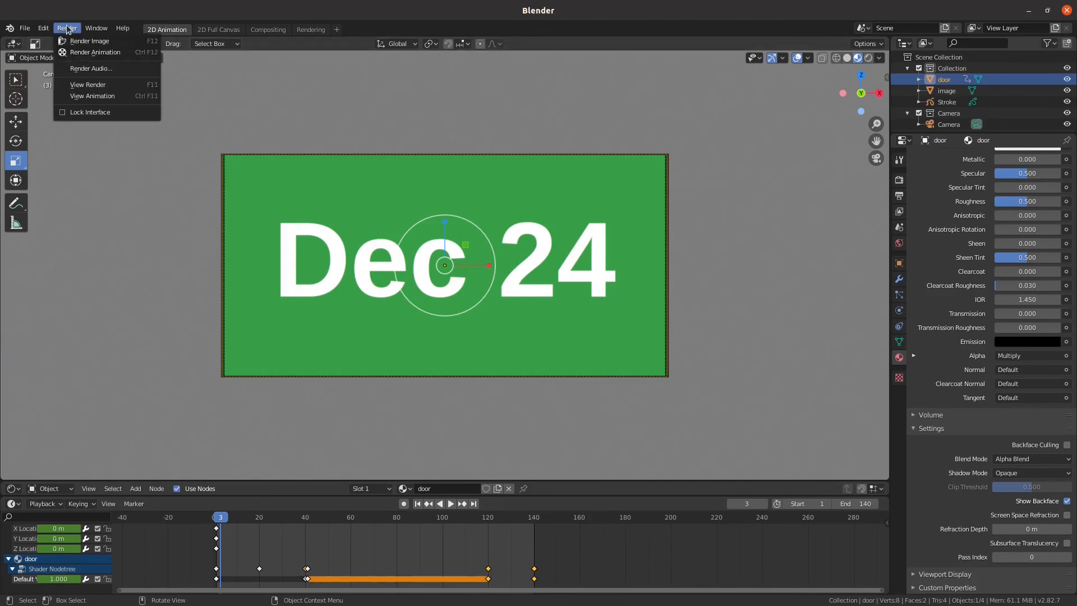
{"action": "left_click", "coordinate": [87, 53]}
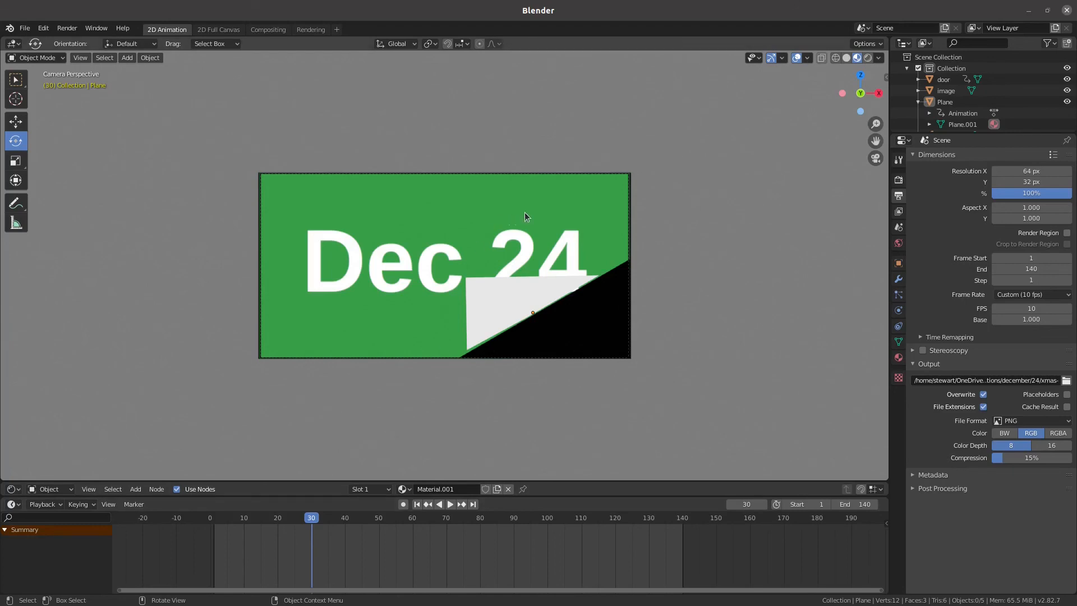
Step: Select the white folded-corner plane to show its keyframes and go back to frame 25
{"action": "left_click", "coordinate": [496, 295]}
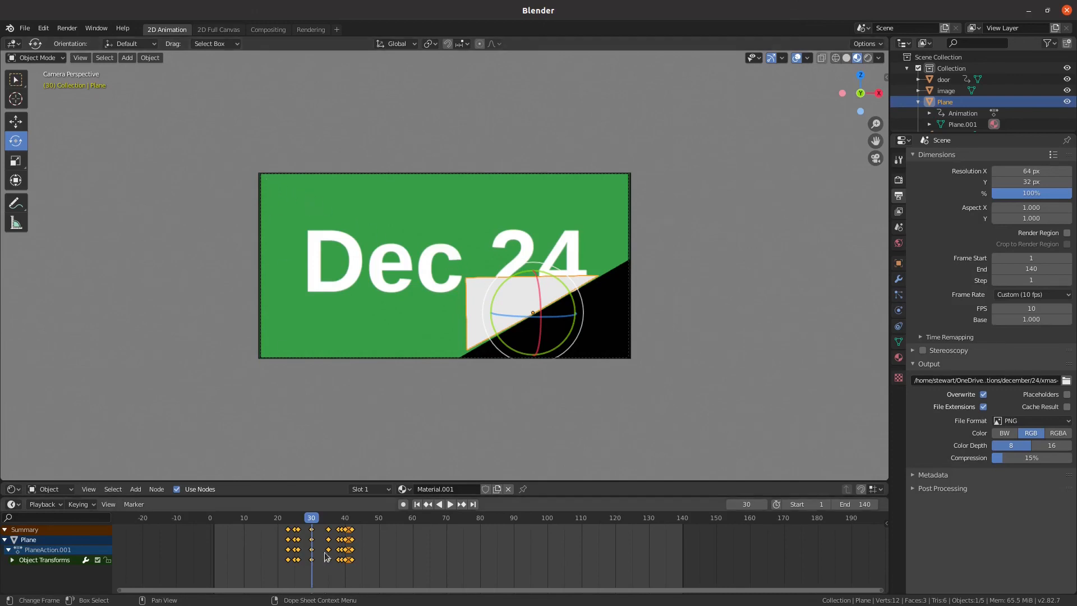
{"action": "mouse_move", "coordinate": [309, 517]}
{"action": "left_mouse_down"}
{"action": "mouse_move", "coordinate": [264, 519]}
{"action": "mouse_move", "coordinate": [352, 527]}
{"action": "mouse_move", "coordinate": [295, 517]}
{"action": "left_mouse_up"}
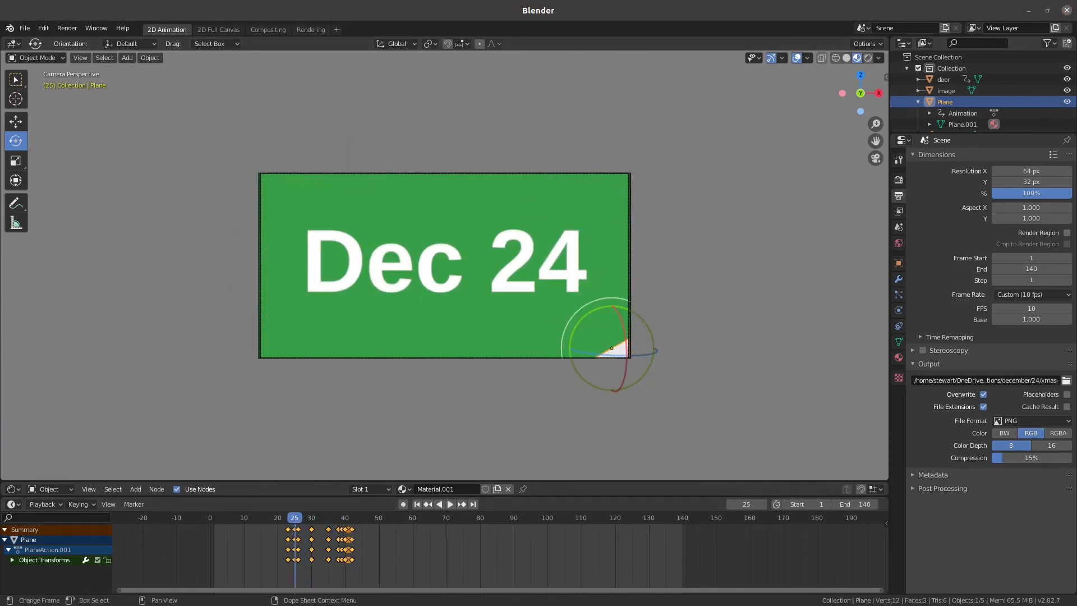